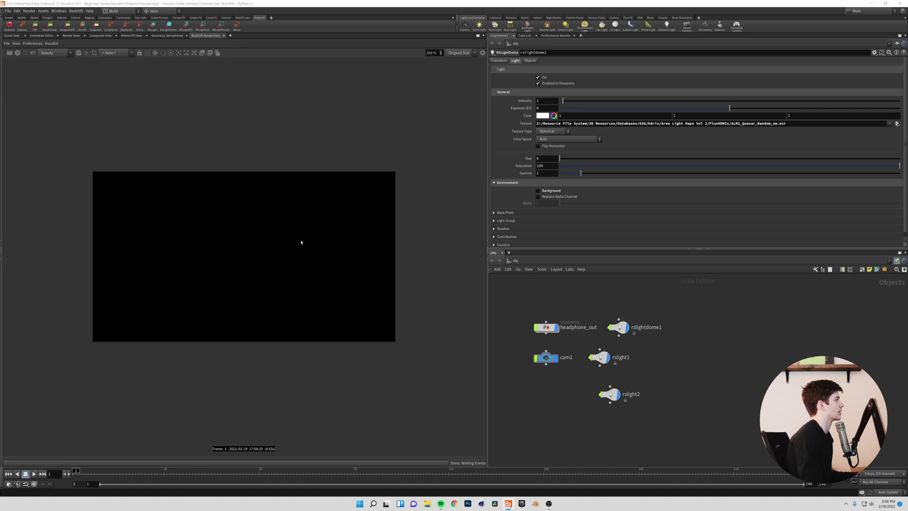
Step: Start the Redshift render of the headphones and place the Redshift RenderView directly beside the Scene View
click(17, 53)
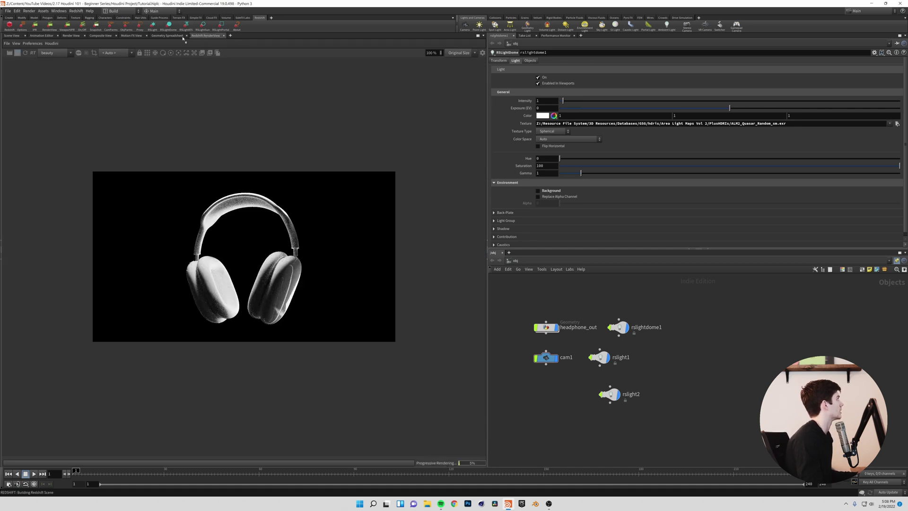
drag(32, 37, 33, 37)
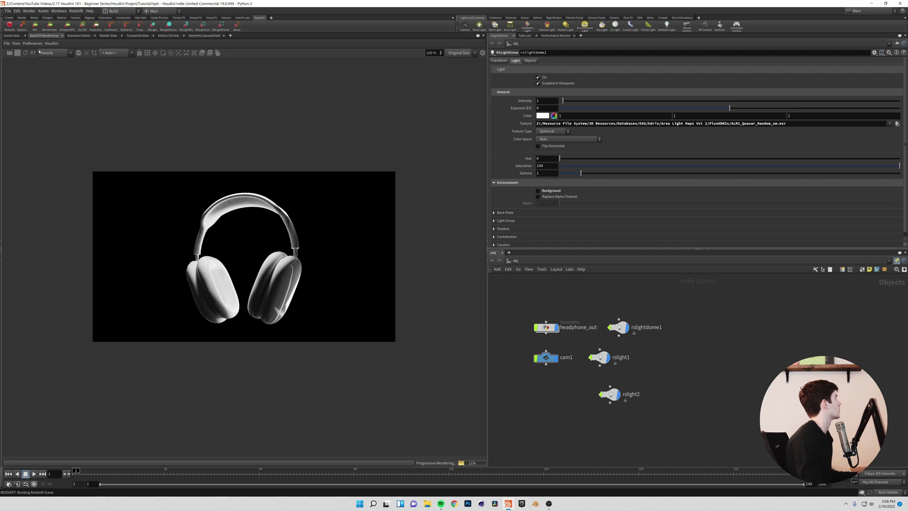
click(12, 35)
click(37, 36)
click(15, 36)
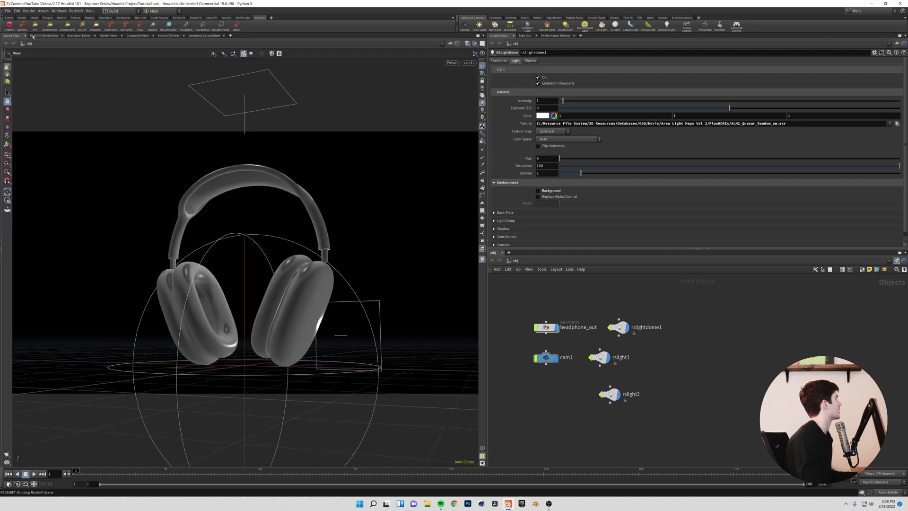
click(44, 36)
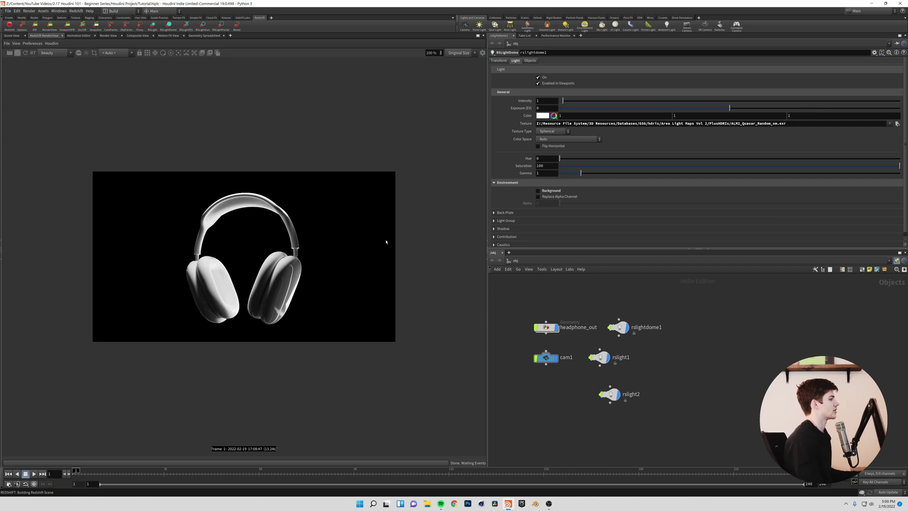
Step: Switch the network editor from the obj context to the mat context
middle_drag(515, 292, 509, 288)
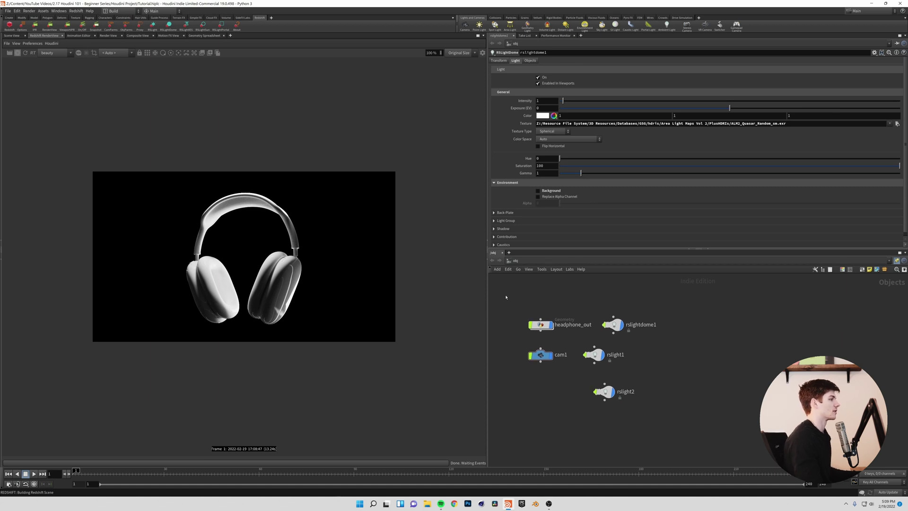
click(515, 261)
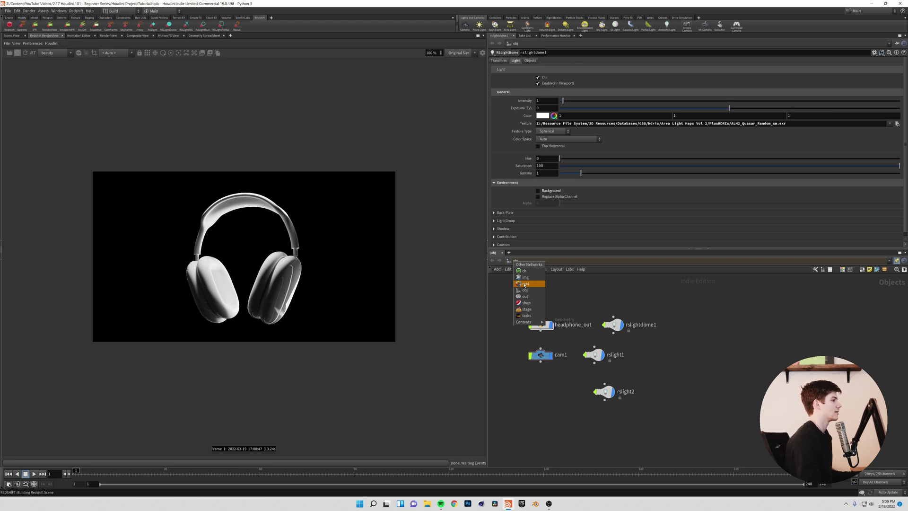
click(524, 285)
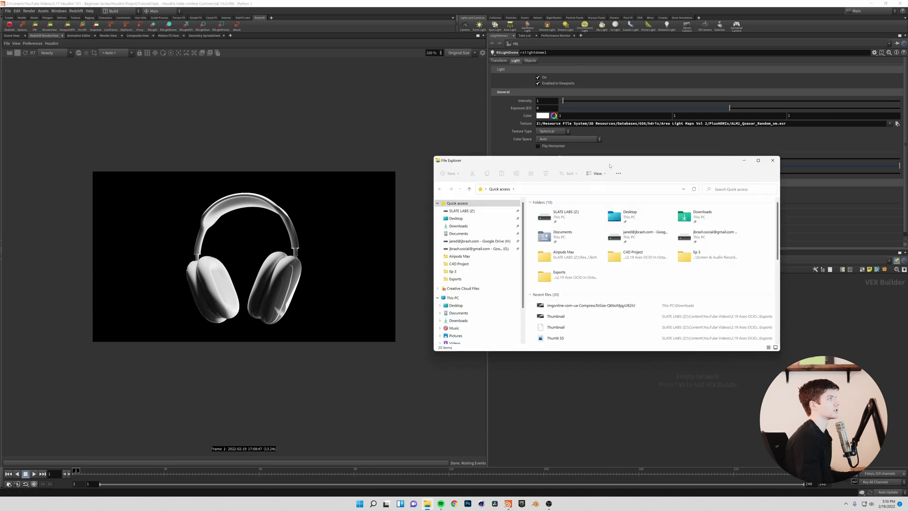
Step: Open the Airpods Max folder in File Explorer, examine the headphone texture maps, and return to Houdini
drag(608, 163, 335, 162)
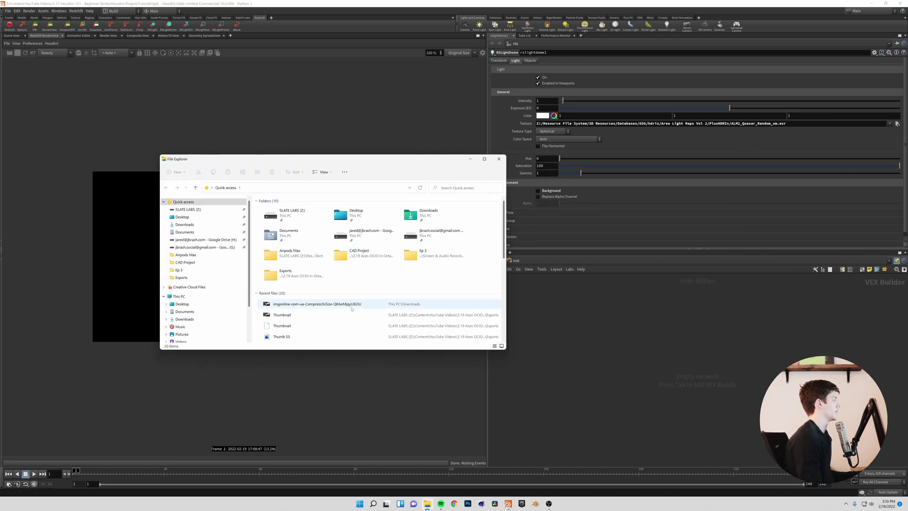
scroll(352, 308, down, 3)
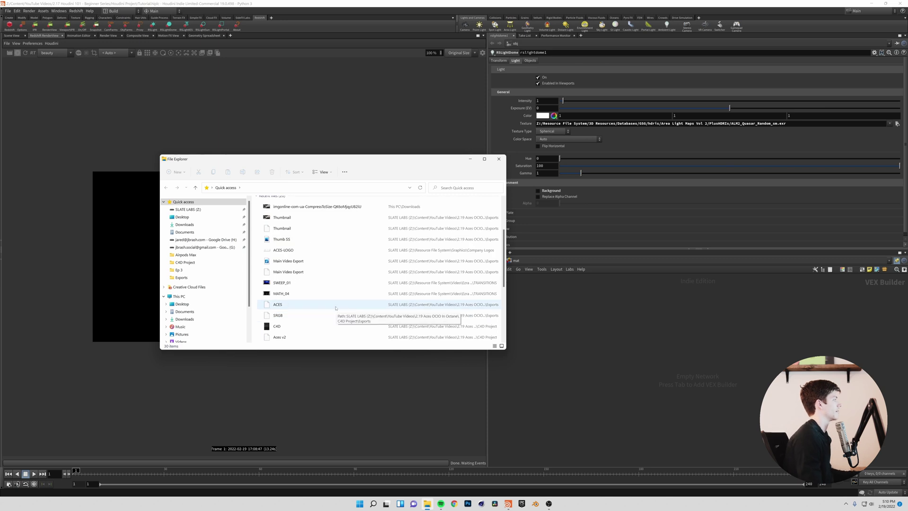
scroll(331, 249, up, 3)
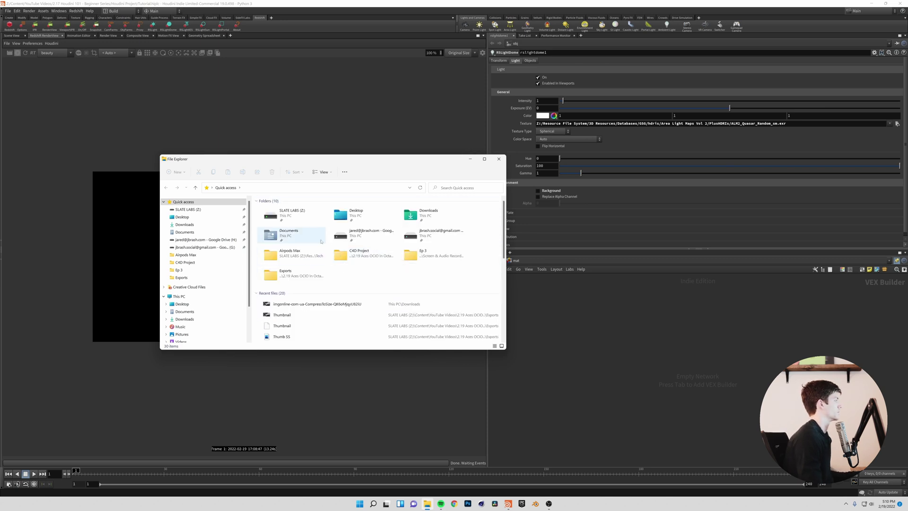
double_click(280, 255)
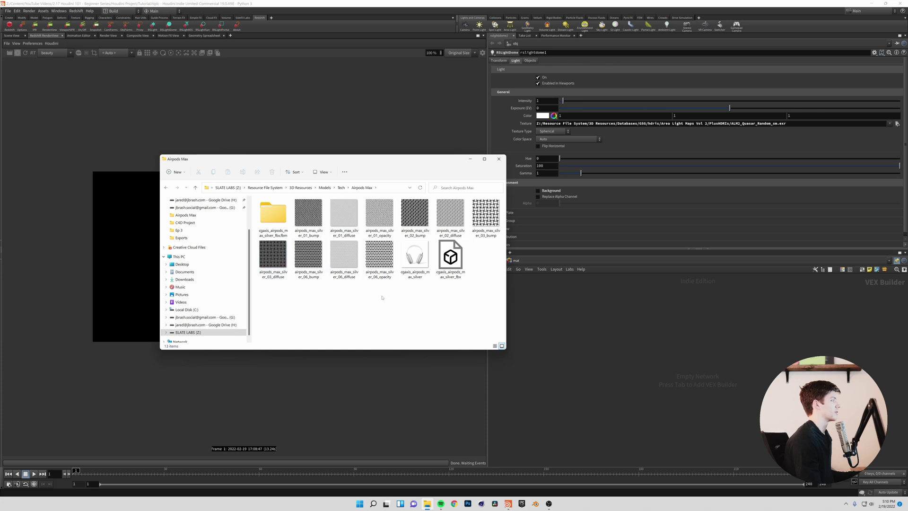
drag(391, 313, 285, 262)
drag(483, 307, 334, 291)
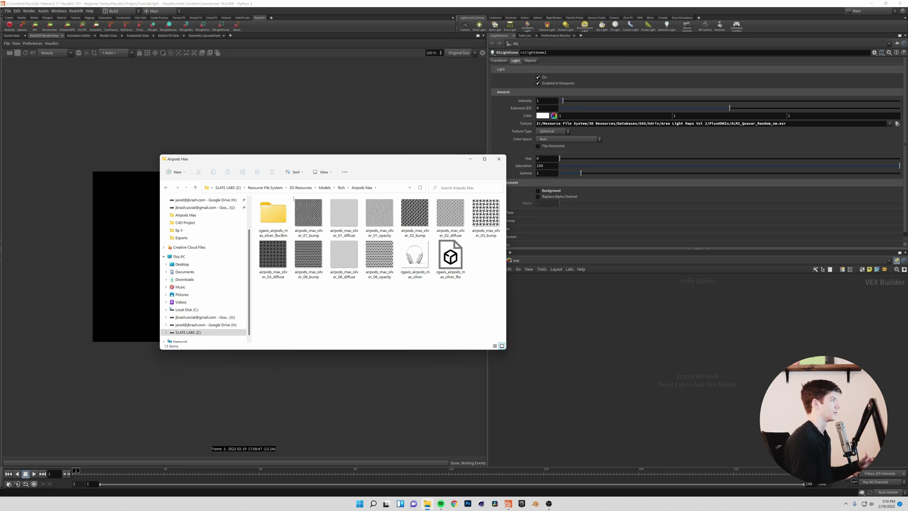
click(631, 366)
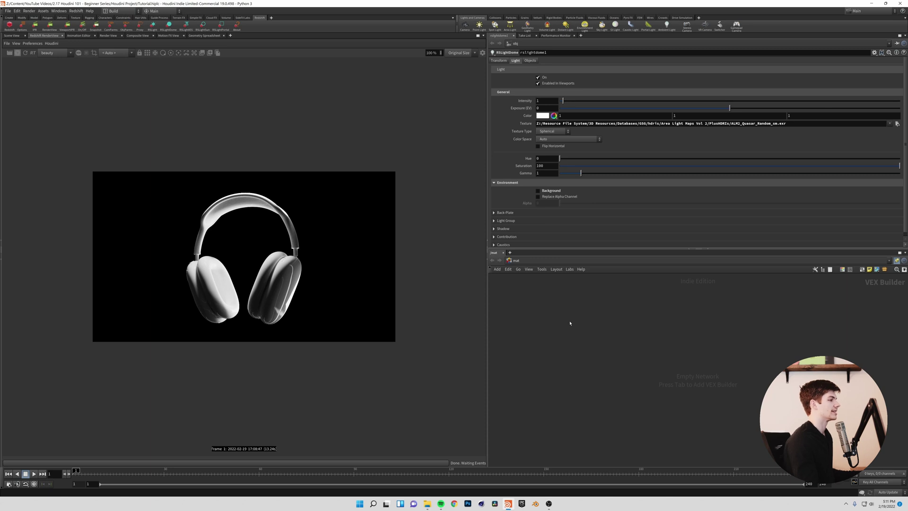
Step: Add a Redshift RS Material Builder node to the empty mat network
key(Tab)
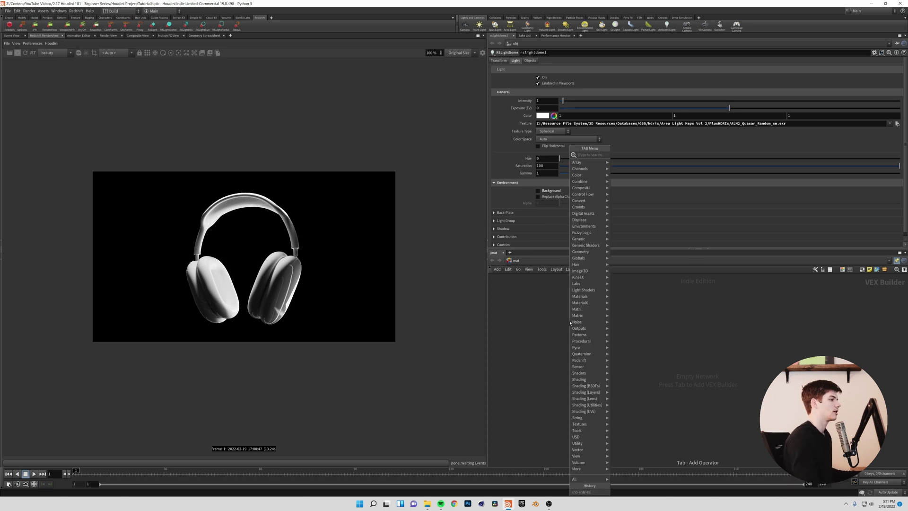
mouse_move(591, 361)
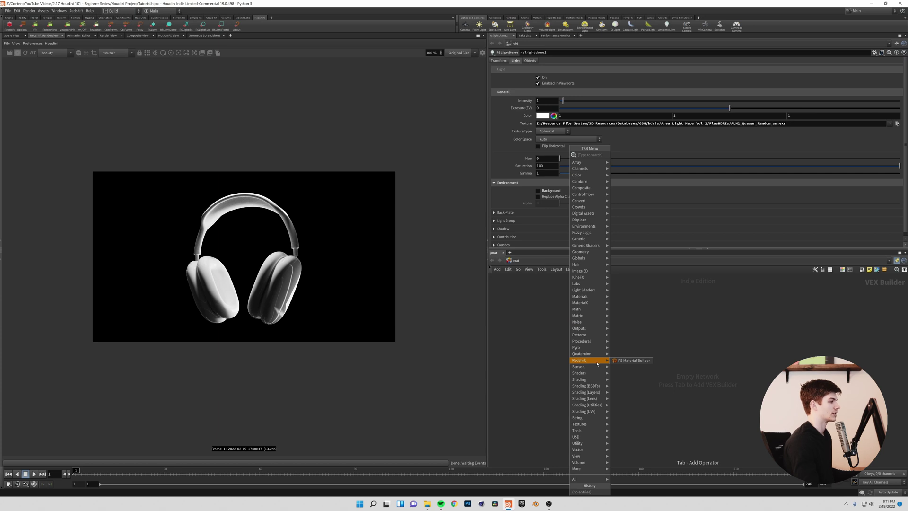
click(629, 360)
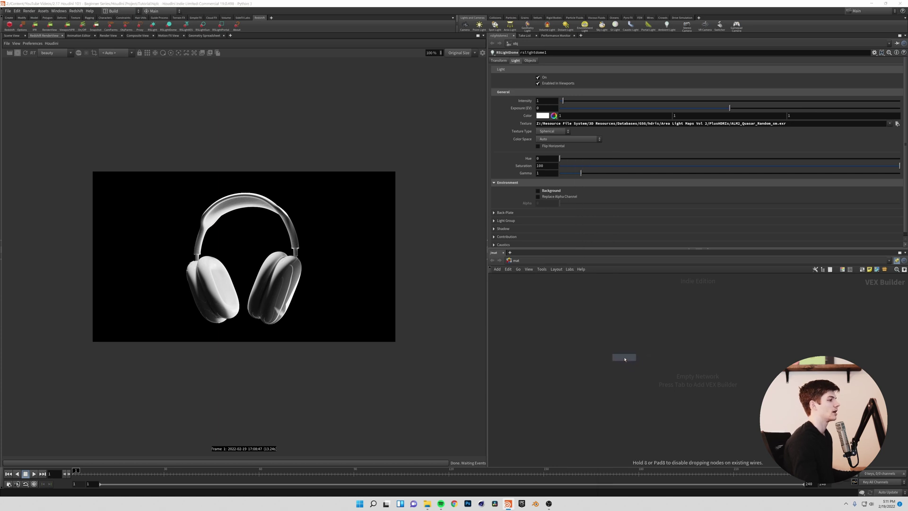
click(615, 343)
drag(615, 344, 613, 343)
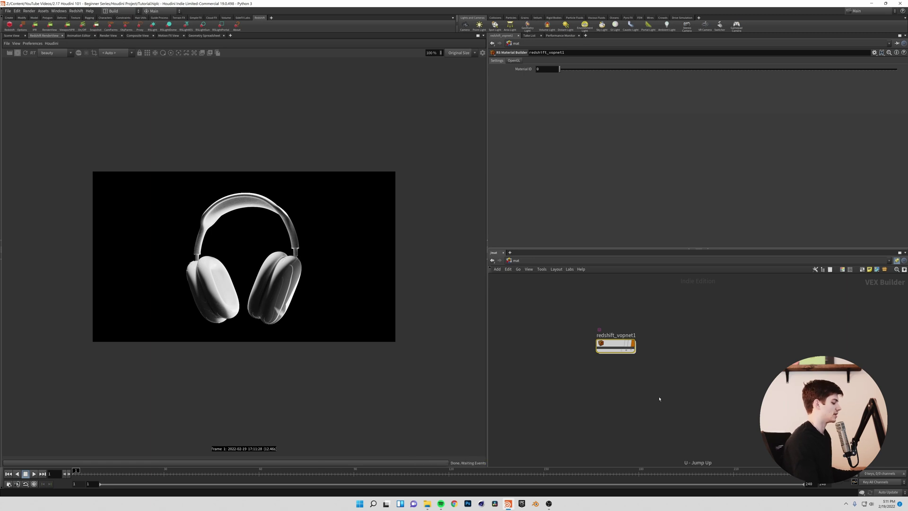
Step: Enter the material builder and arrange the Material1 and redshift_material1 nodes side by side
key(i)
drag(601, 312, 730, 401)
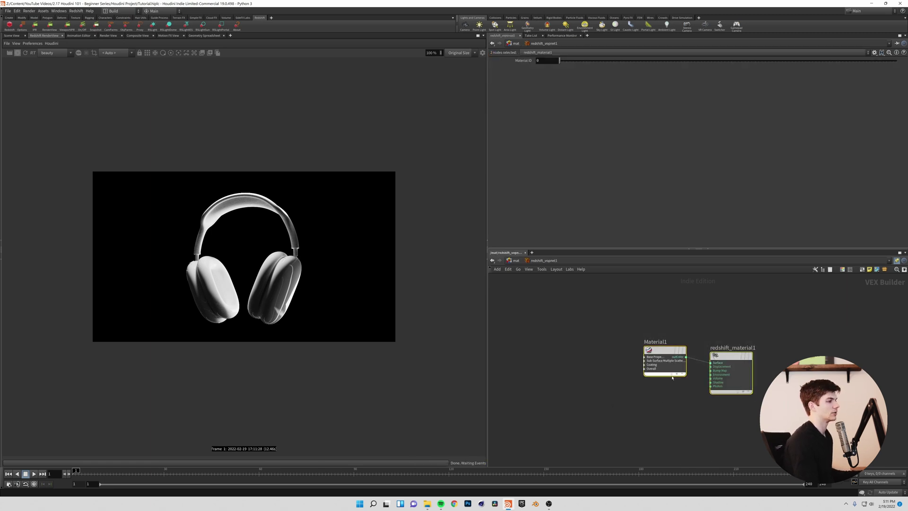
drag(665, 350, 578, 329)
click(578, 330)
drag(661, 344, 694, 338)
drag(579, 331, 581, 331)
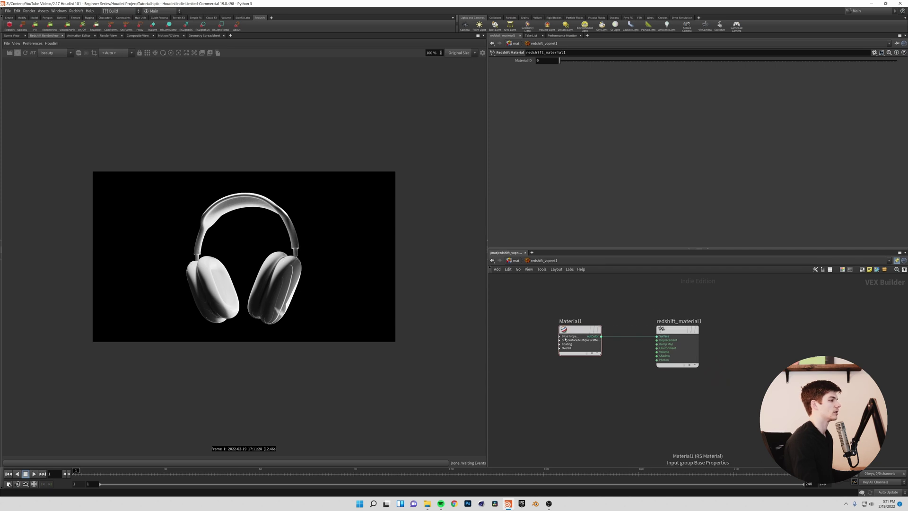
Step: Examine Material1's Base Properties inputs and return to the mat network
click(559, 336)
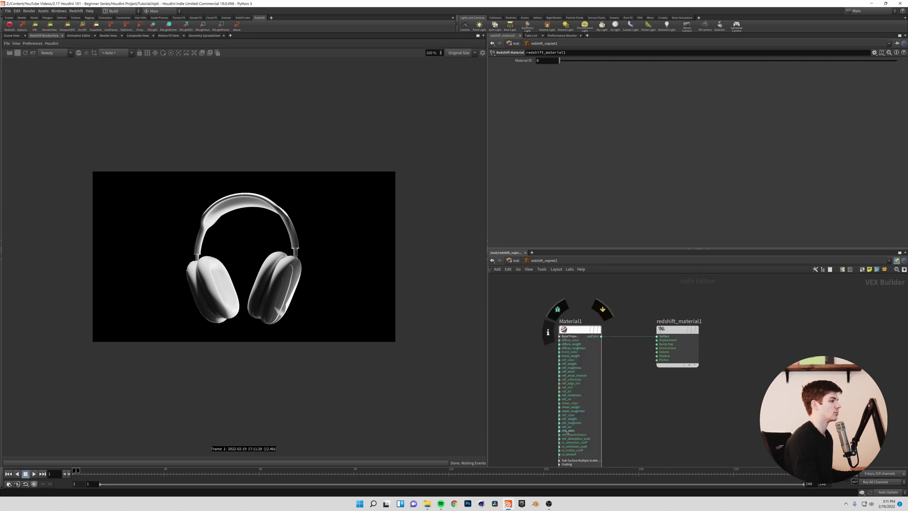
click(561, 337)
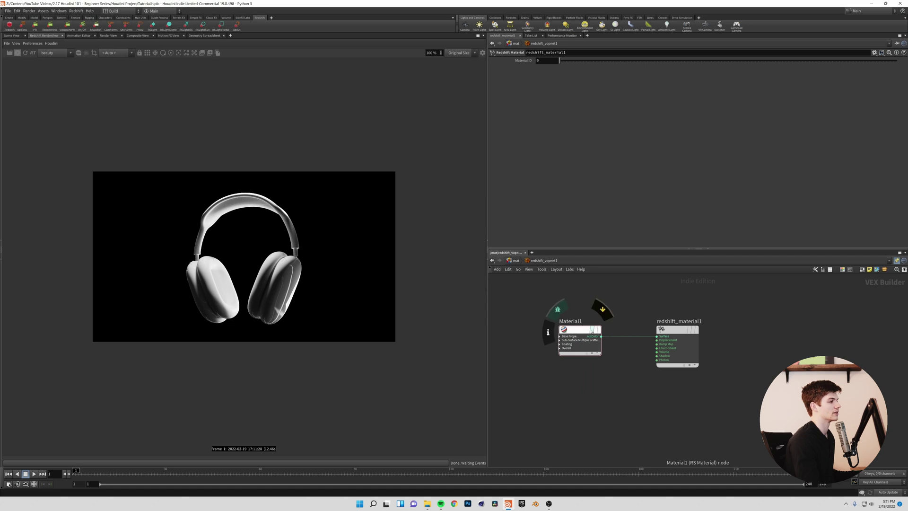
key(u)
Step: Check the airpods_max_silver_01 textures in the Airpods Max folder, and rename the material builder earcup_mesh
click(427, 503)
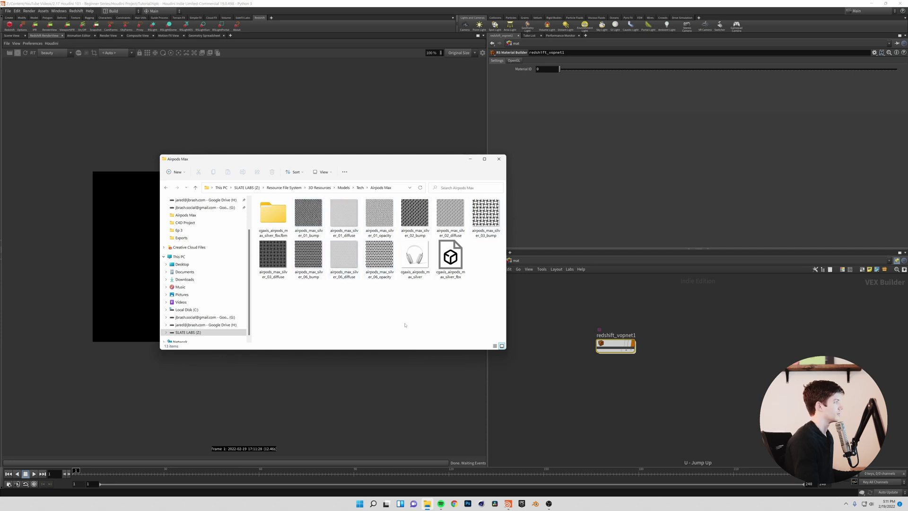
click(415, 258)
drag(293, 159, 334, 169)
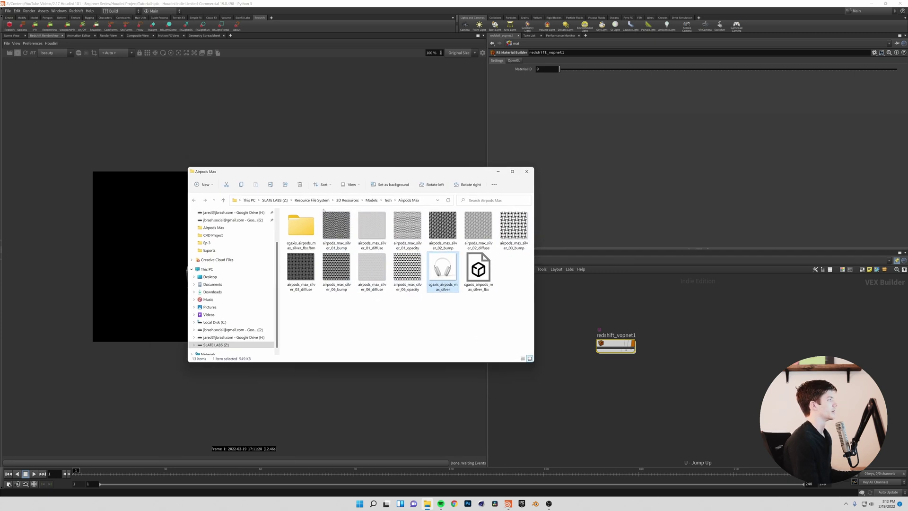
drag(323, 210, 396, 235)
click(629, 373)
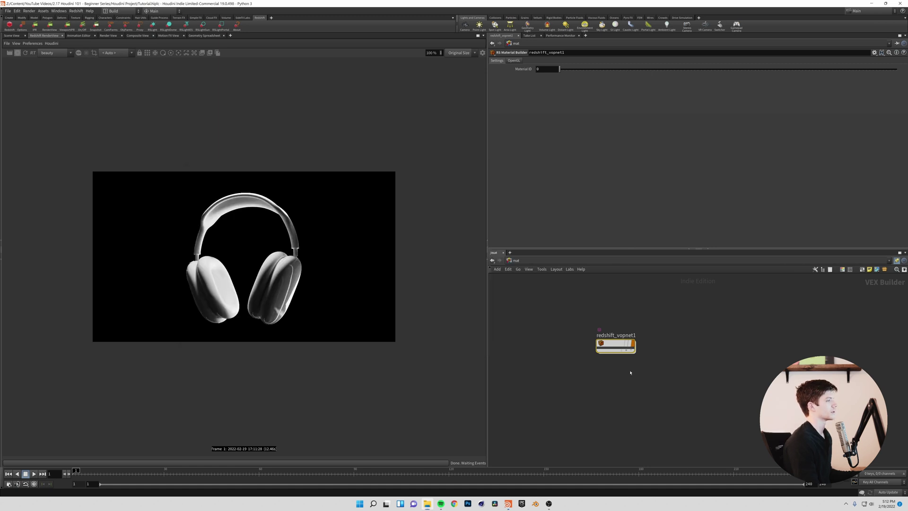
double_click(616, 335)
text(earcu)
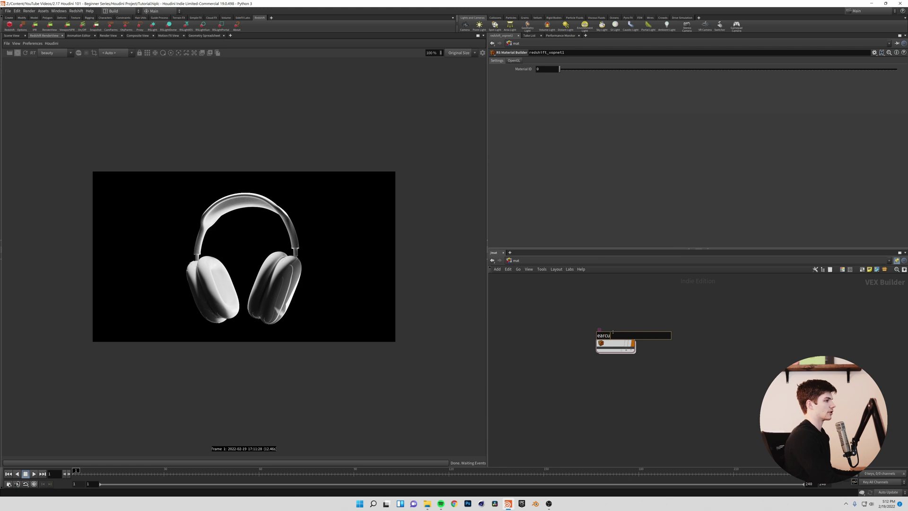
text(p_mesh)
key(Return)
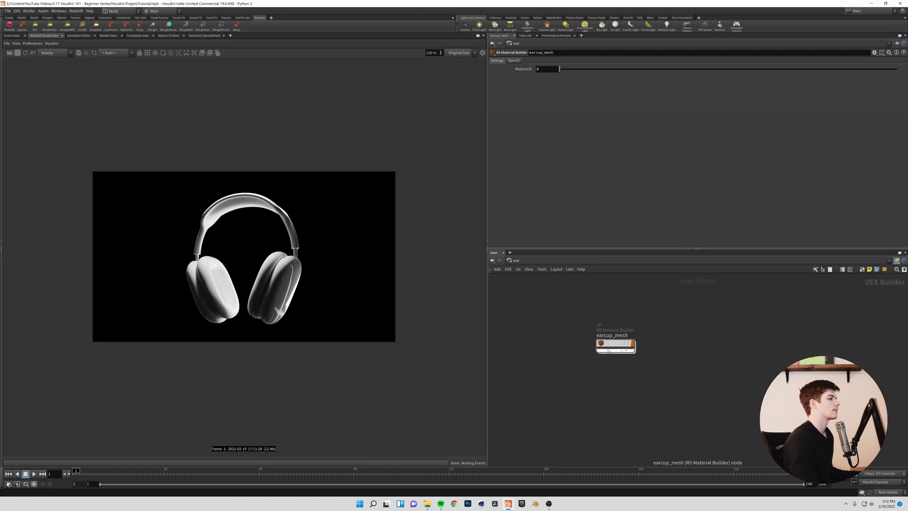
Step: Add a second RS Material Builder node beside earcup_mesh
key(Tab)
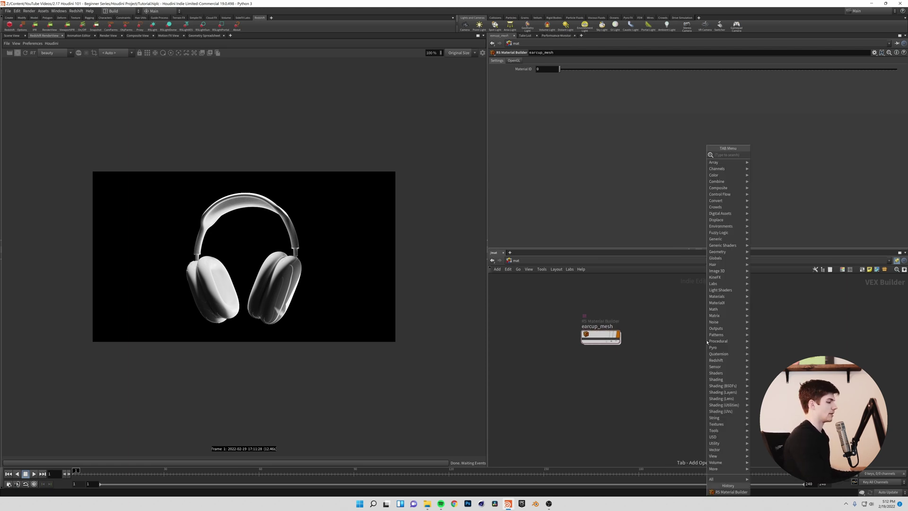
mouse_move(709, 341)
click(762, 360)
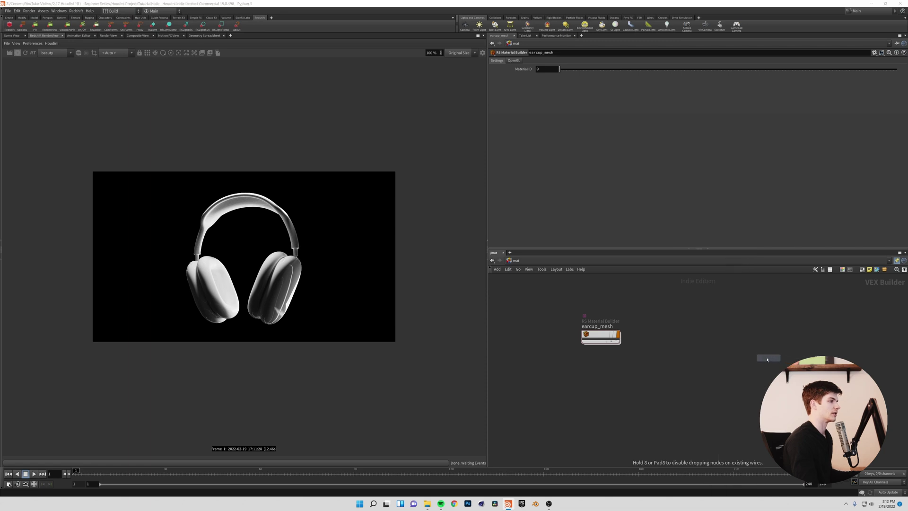
click(679, 330)
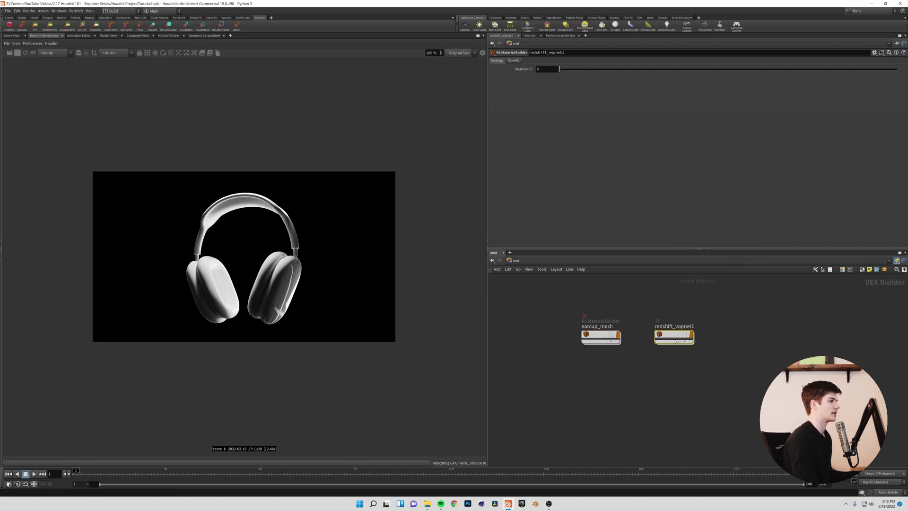
Step: Check the airpods_max_silver_02 bump and diffuse textures, and rename the second material builder fabric_mesh
click(427, 503)
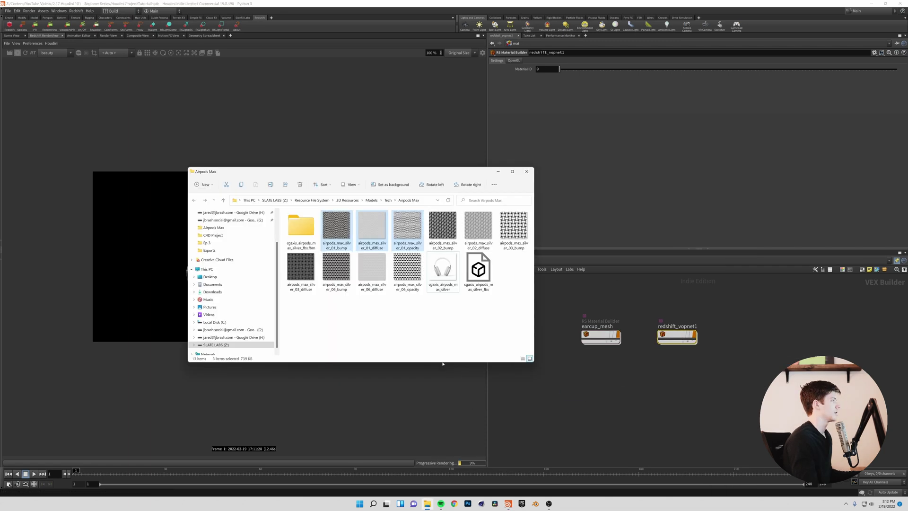
click(442, 226)
ctrl+click(492, 234)
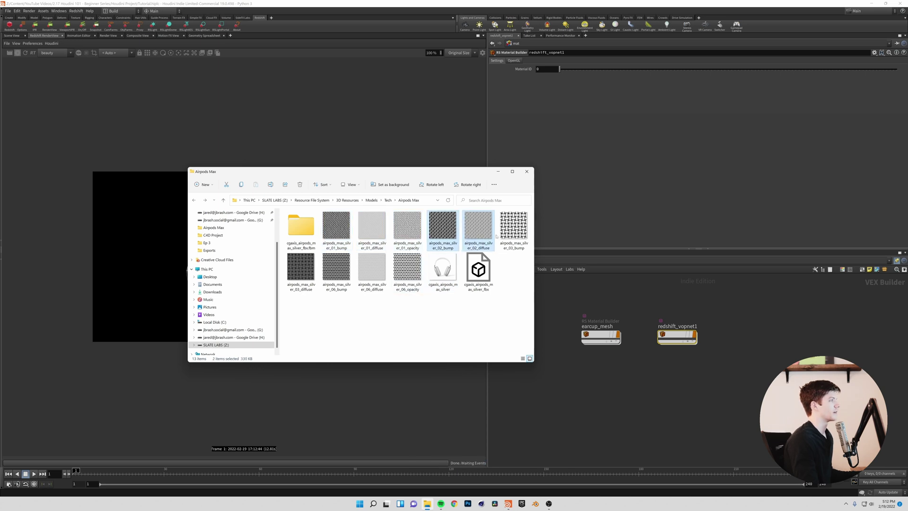
click(636, 423)
double_click(677, 326)
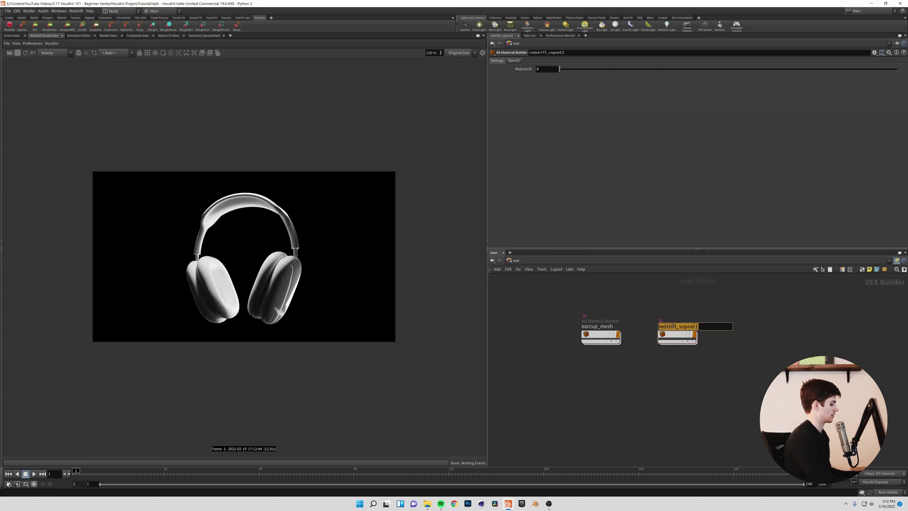
text(fabric_mesh)
key(Return)
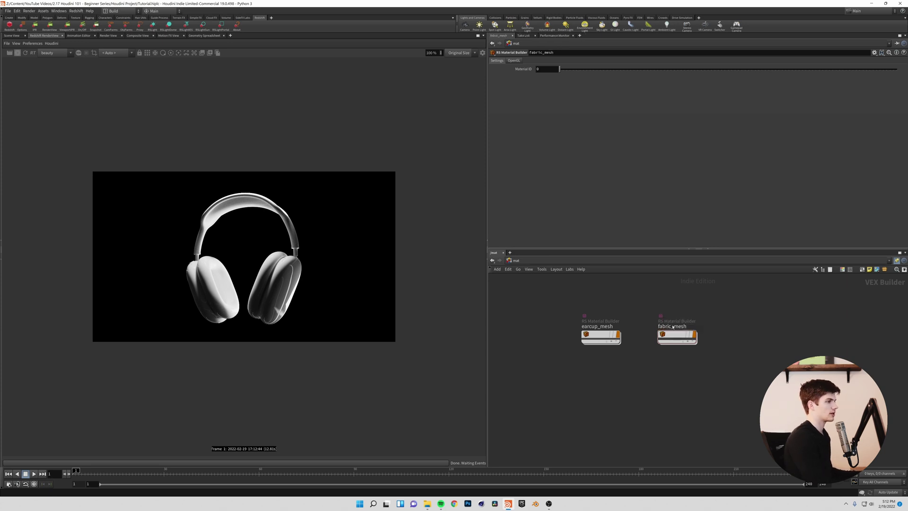
Step: Add a third RS Material Builder node below earcup_mesh
key(Tab)
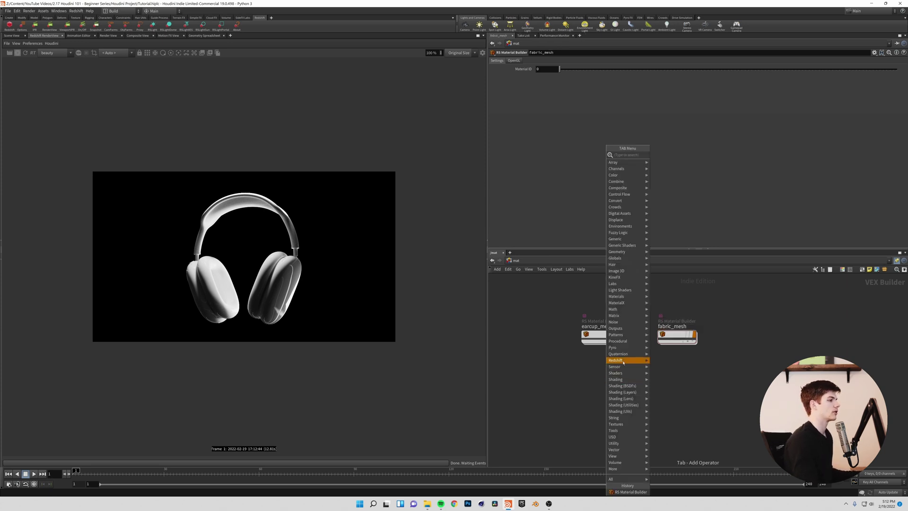
mouse_move(624, 361)
click(663, 361)
click(609, 383)
Step: Check the texture files, rename the third material builder mesh_inner, and place it under earcup_mesh
click(426, 503)
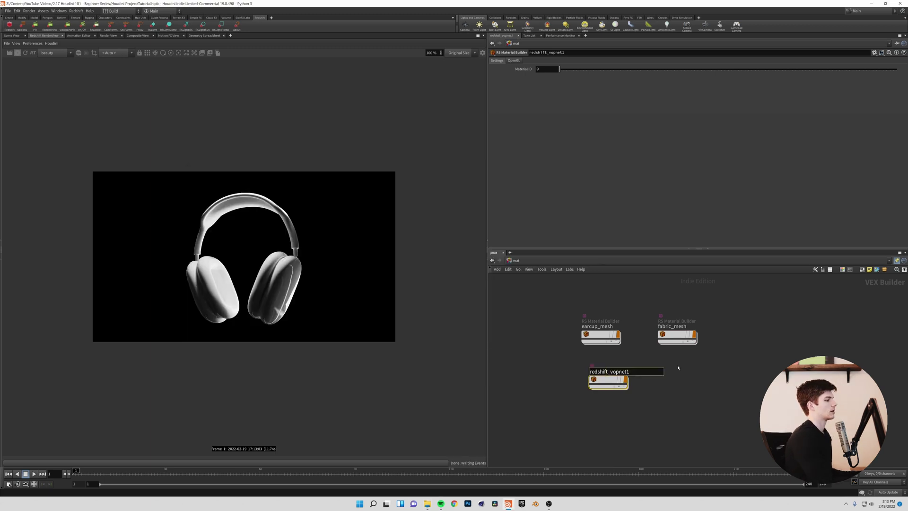
key(ctrl+a)
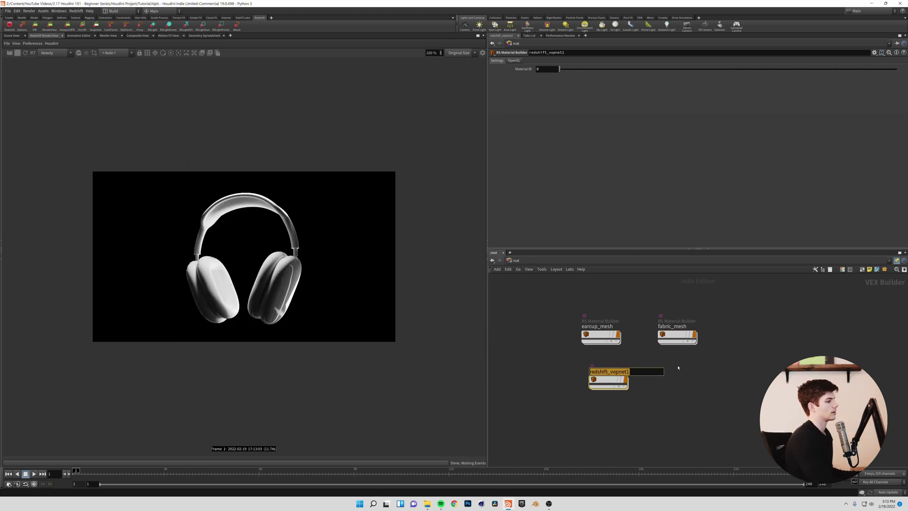
text(mesh_i)
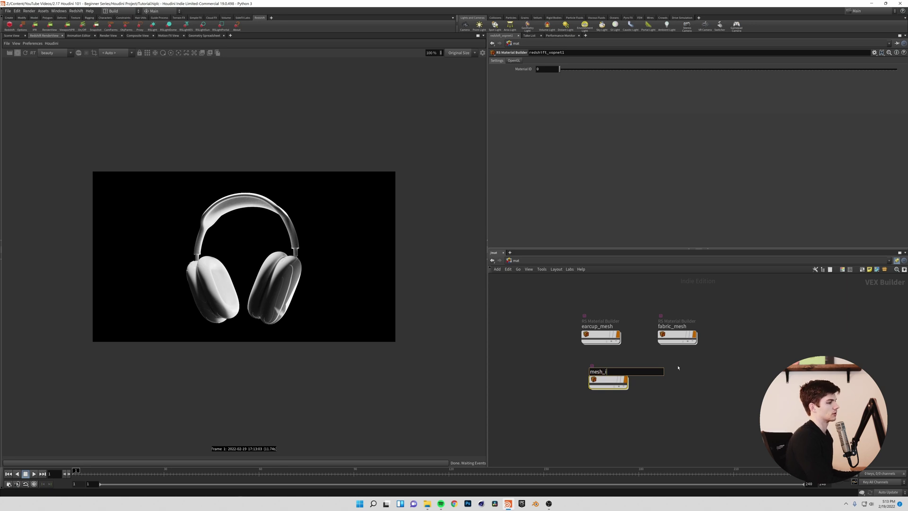
text(nner)
key(Return)
drag(611, 385, 609, 385)
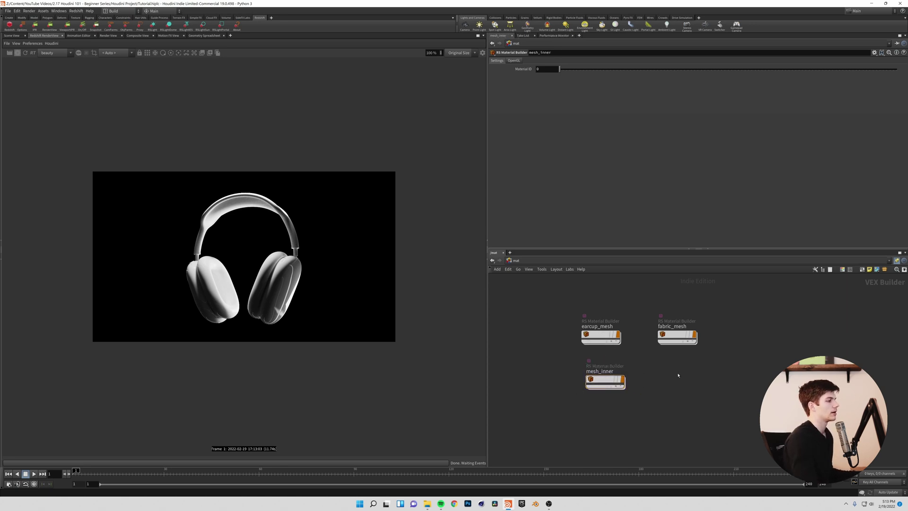
Step: Add a fourth RS Material Builder node beside mesh_inner
key(Tab)
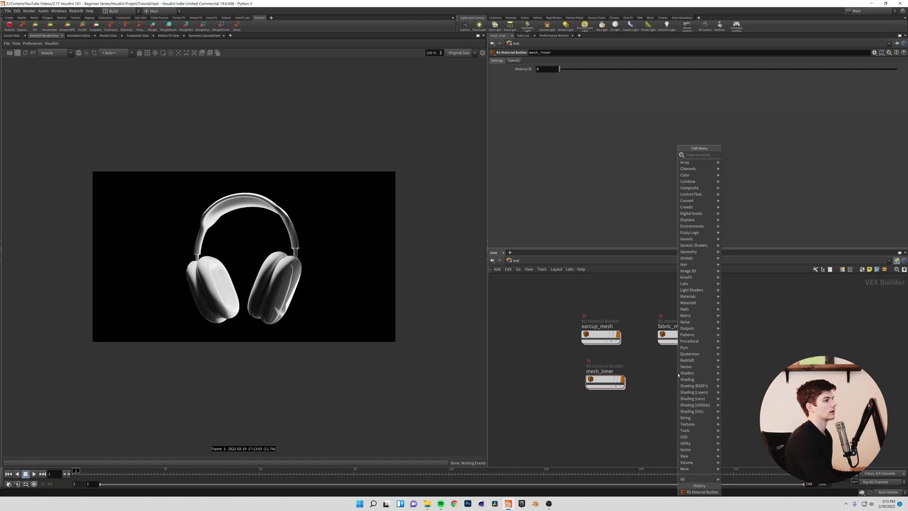
text(rs mat)
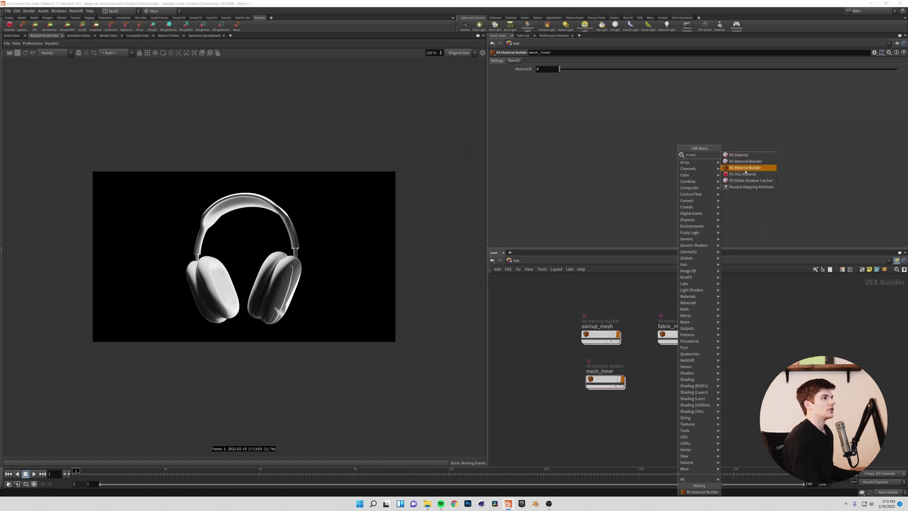
click(745, 167)
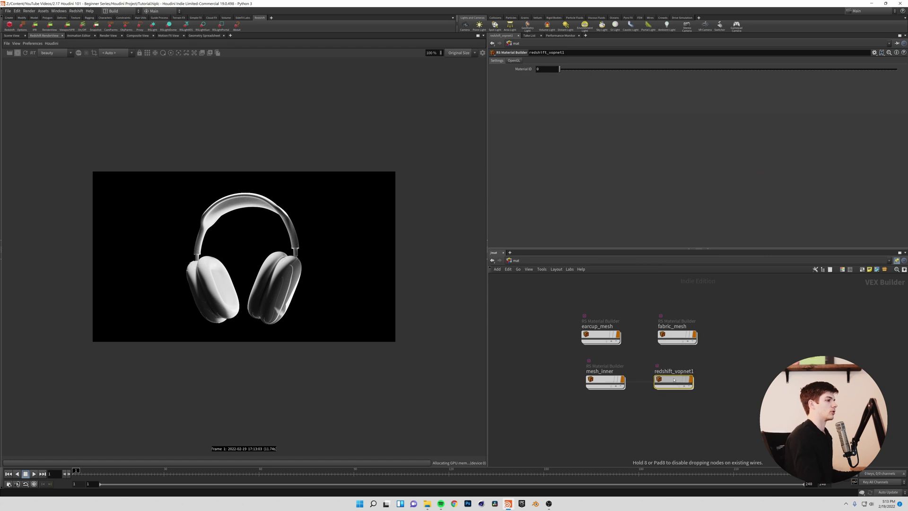
Step: Rename the fourth material builder mesh_top and align it under fabric_mesh
double_click(669, 371)
text(mesh_top)
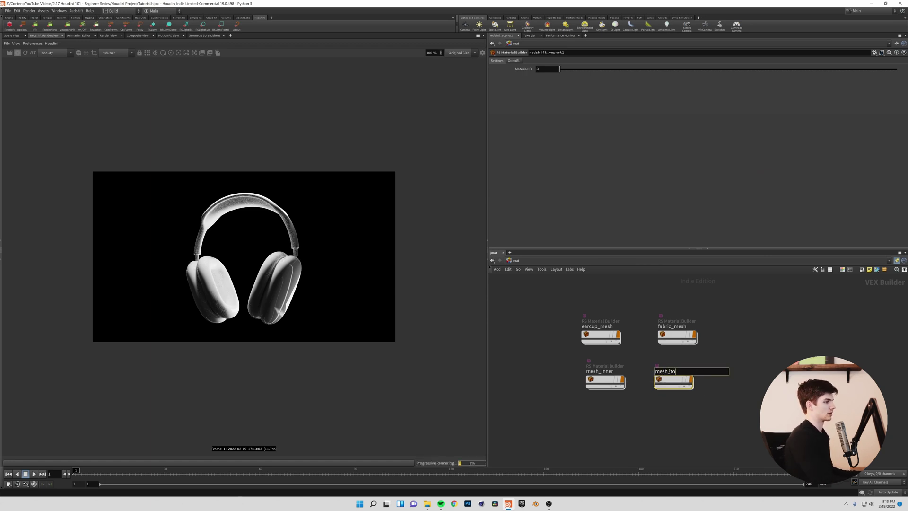
key(Return)
drag(671, 380, 673, 380)
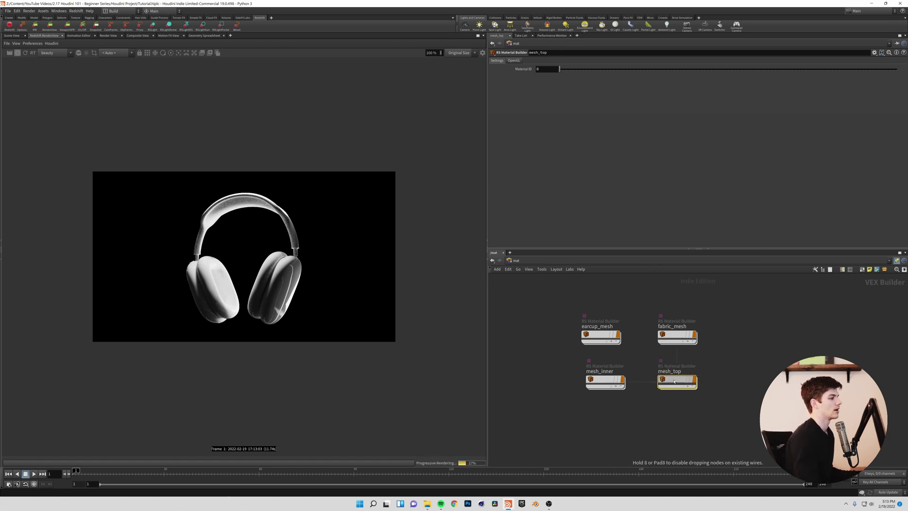
click(503, 444)
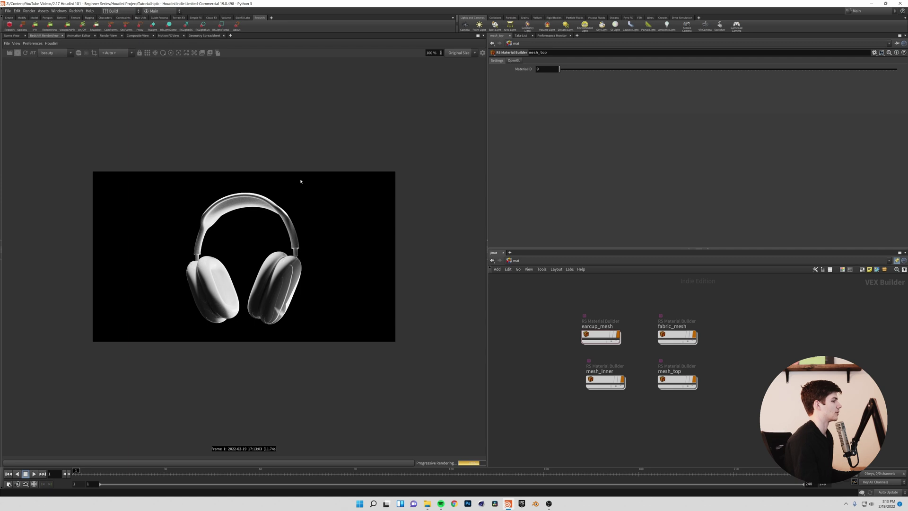
Step: Align earcup_mesh above mesh_inner and shift all four material builders slightly downward together
drag(597, 337, 601, 337)
click(563, 348)
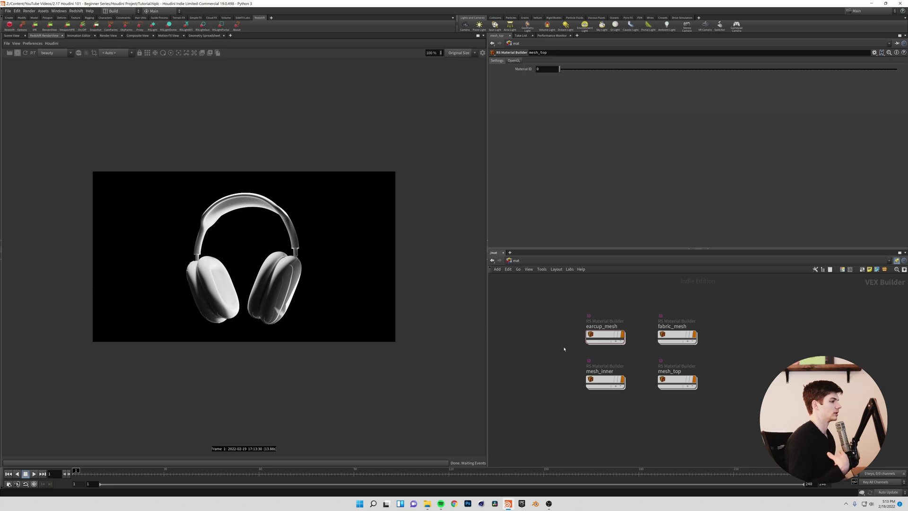
key(u)
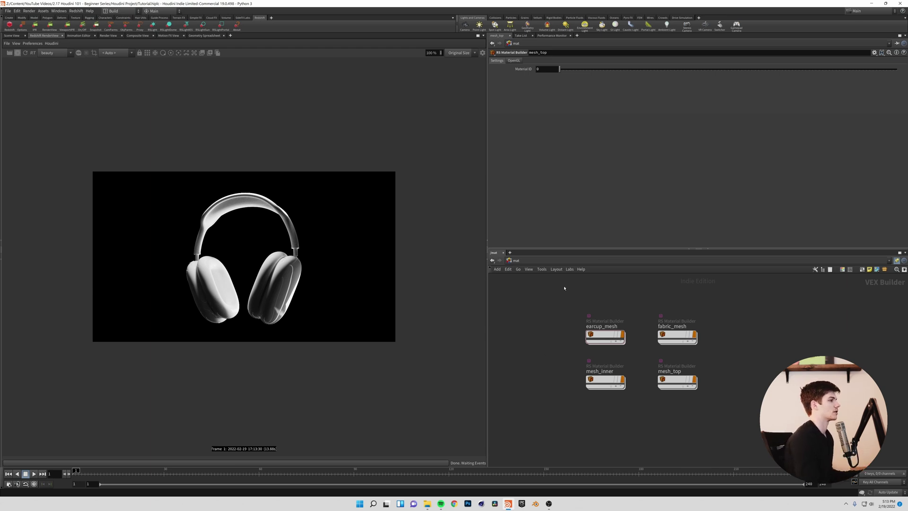
drag(542, 291, 735, 393)
drag(614, 339, 611, 348)
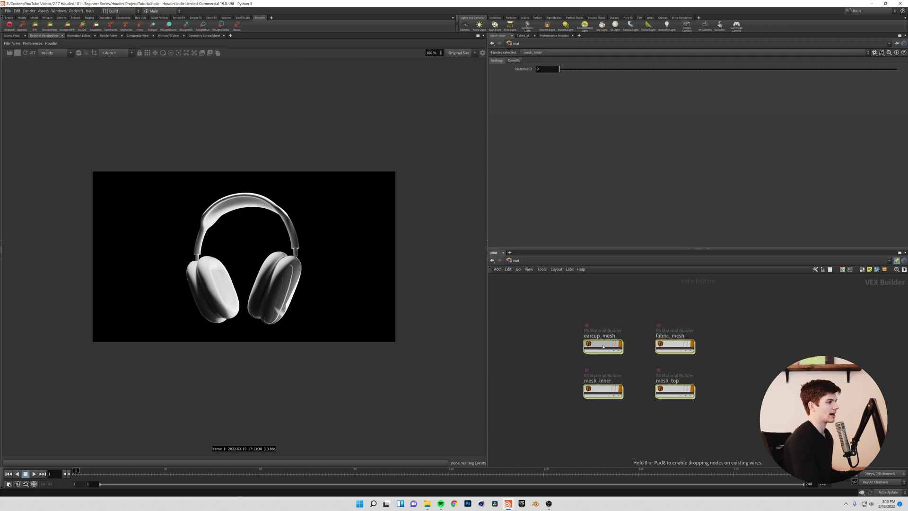
click(594, 299)
Step: Switch from the mat network to the obj network and select the headphone_out geometry node
click(517, 269)
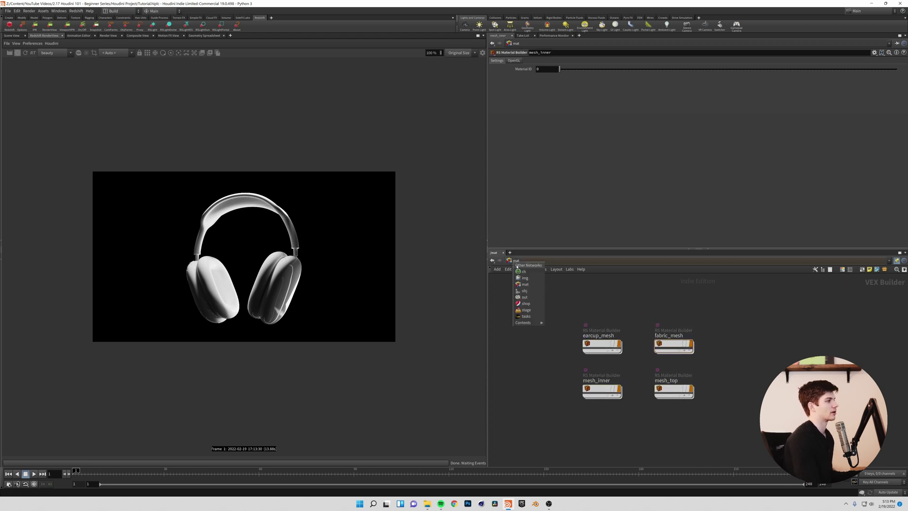
click(524, 290)
click(528, 297)
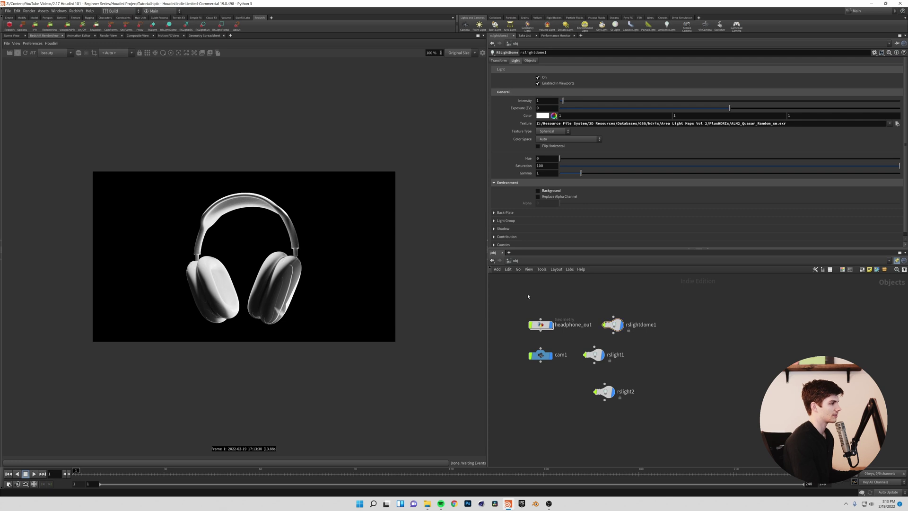
middle_drag(528, 297, 535, 300)
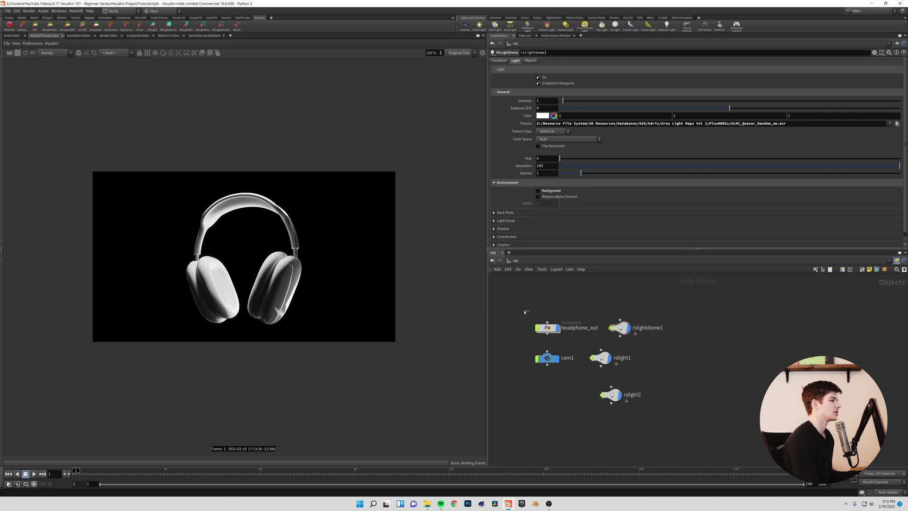
drag(529, 311, 576, 344)
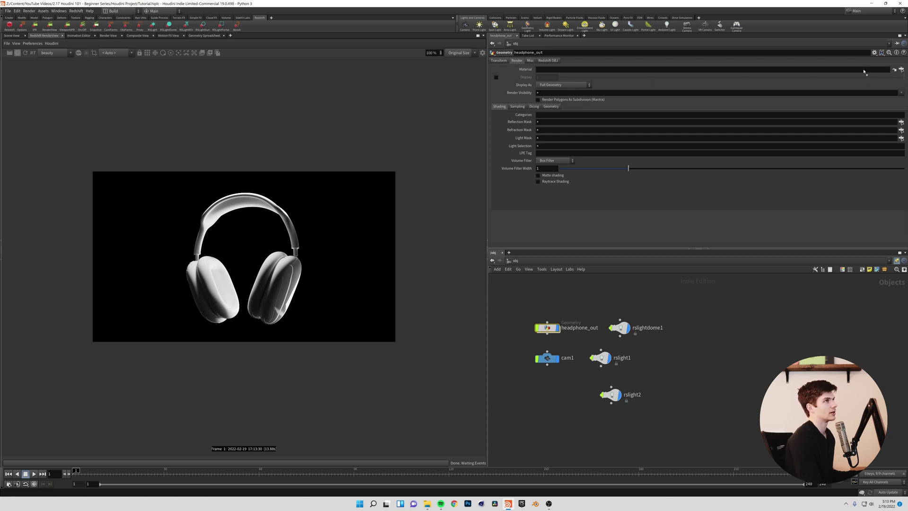
Step: Examine the mat materials offered for headphone_out's Material parameter, leaving it unassigned
click(901, 70)
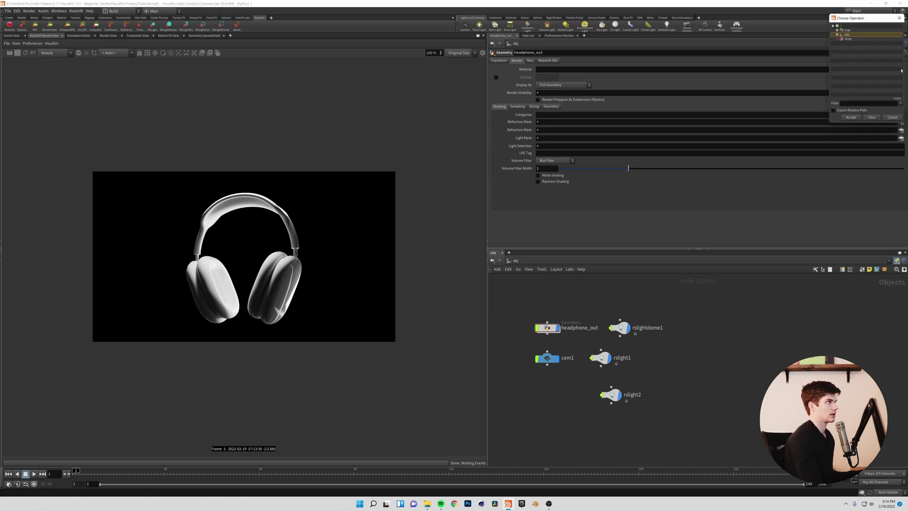
drag(854, 19, 649, 62)
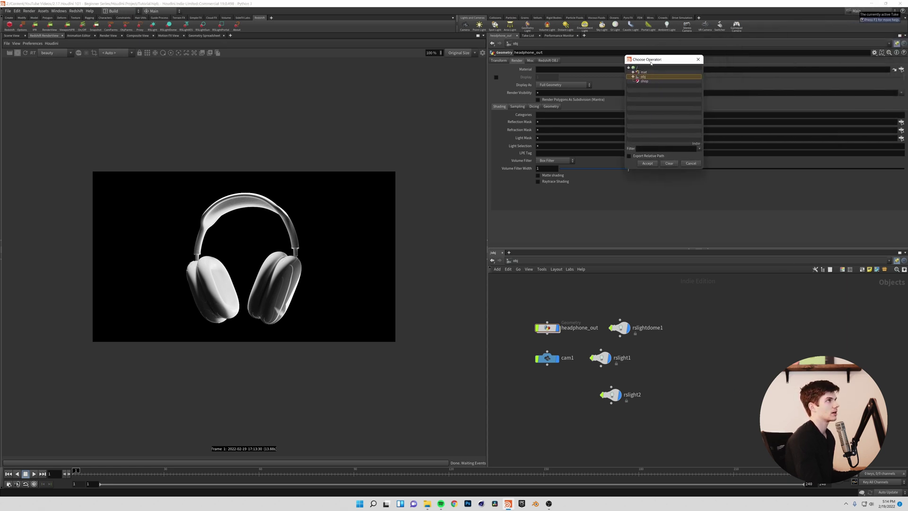
click(634, 72)
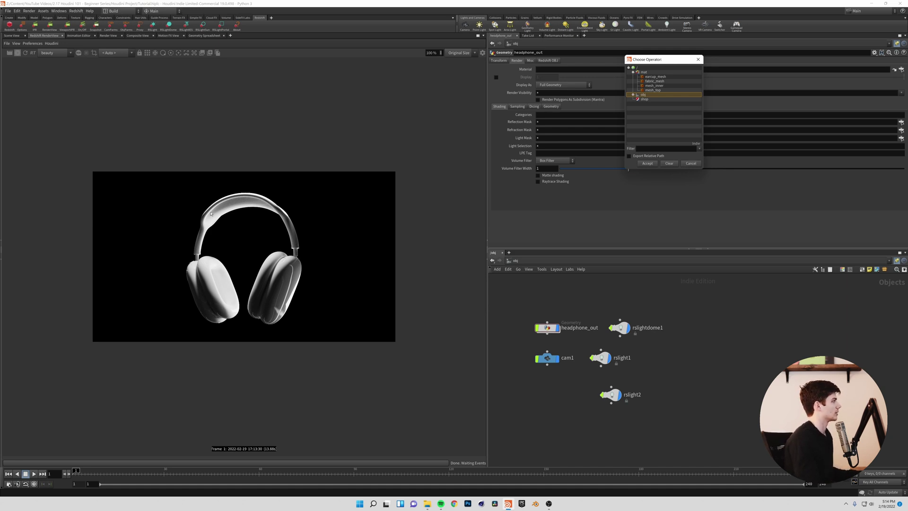
click(691, 164)
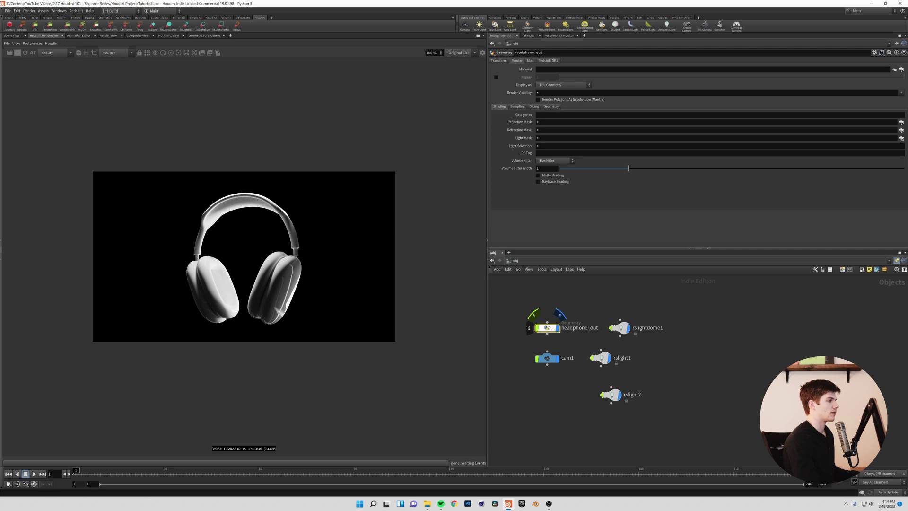
Step: Go inside headphone_out, spread out the object merge nodes, and add a Material node beside the merge chain
double_click(547, 330)
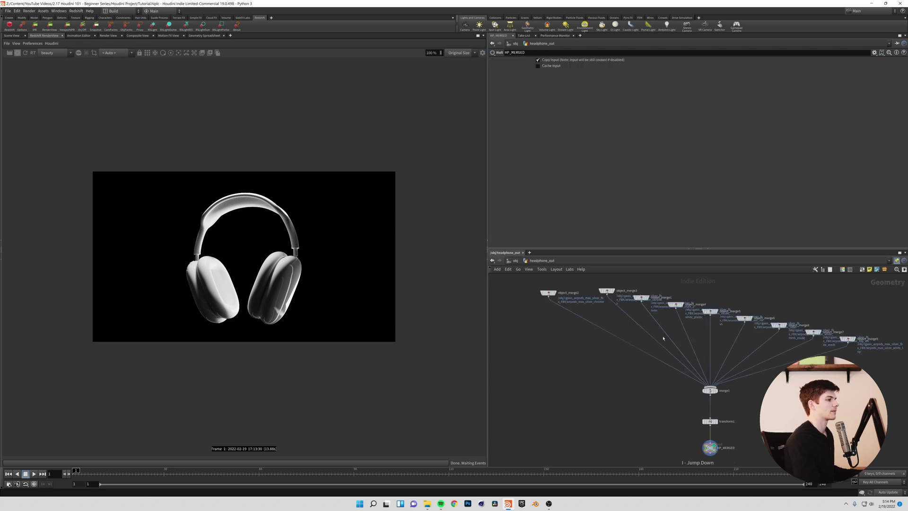
drag(606, 294, 604, 288)
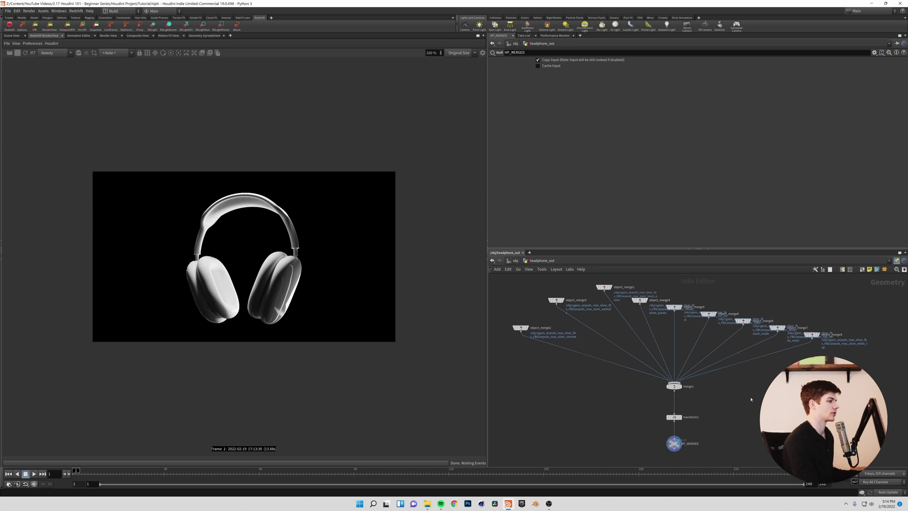
key(Tab)
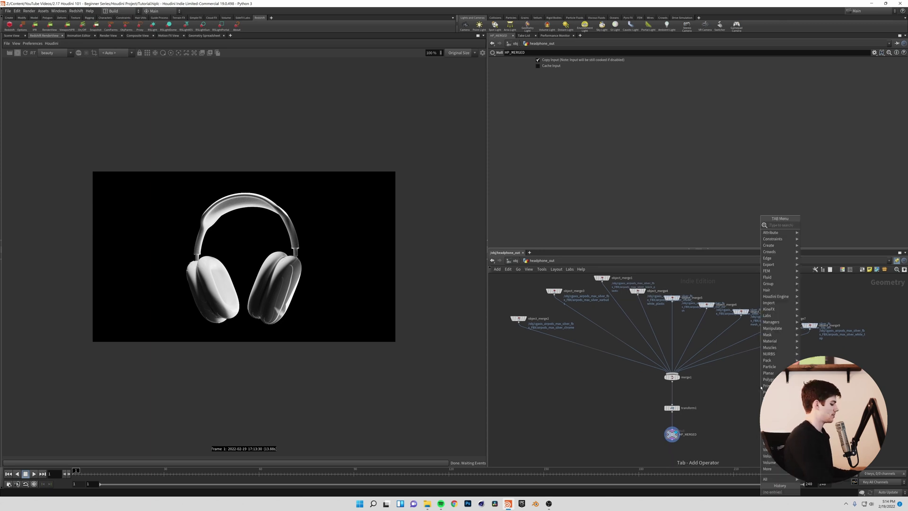
text(mat)
key(Return)
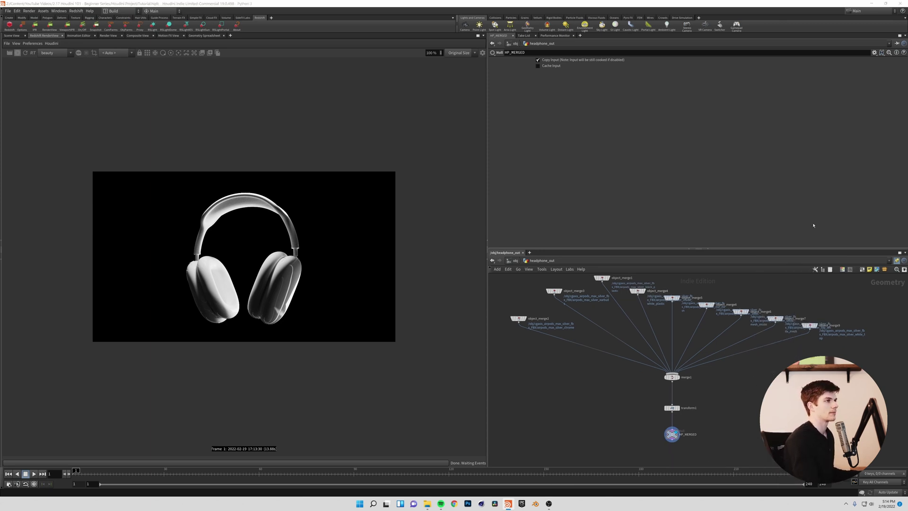
click(567, 408)
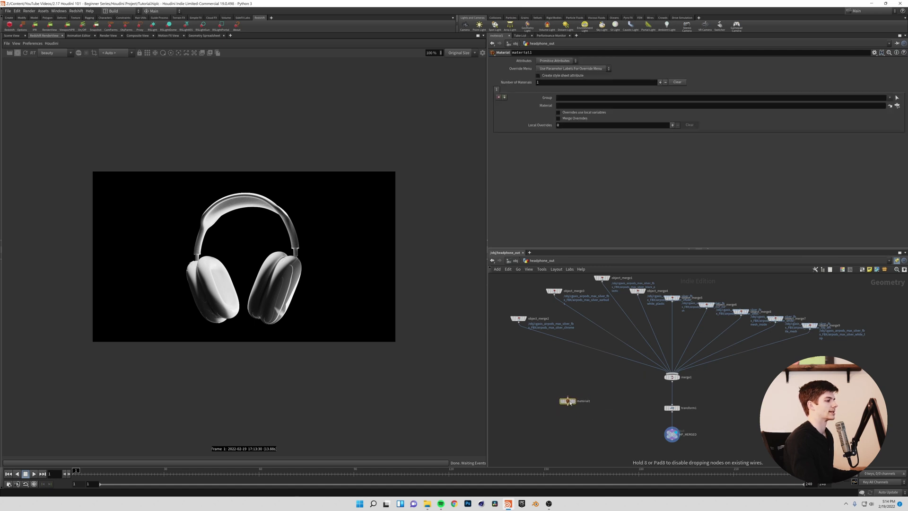
Step: Move the material1 node closer to the merge, below the object merge nodes
scroll(560, 400, up, 5)
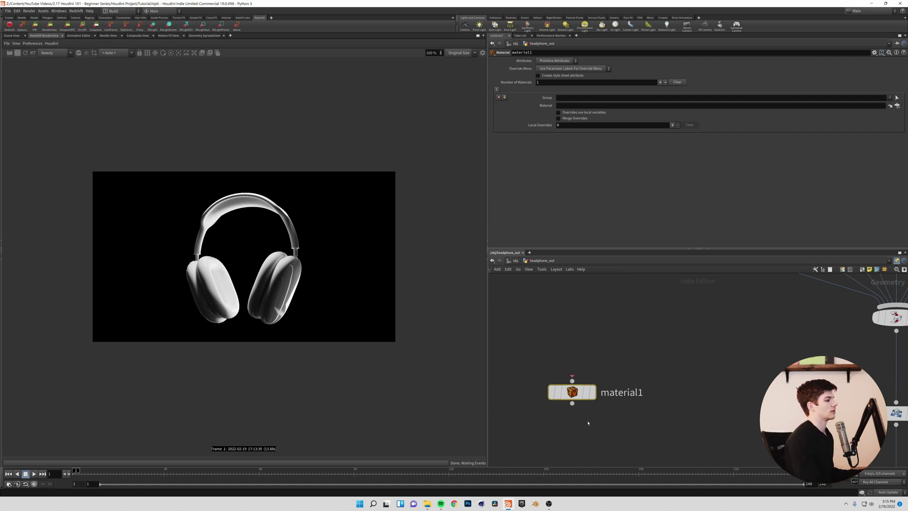
middle_drag(590, 419, 599, 410)
scroll(599, 410, down, 3)
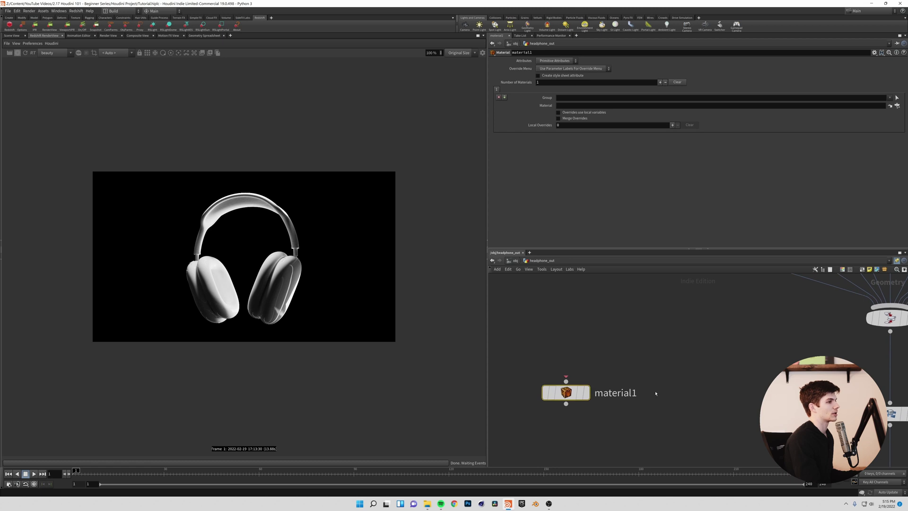
drag(587, 397, 686, 334)
middle_drag(769, 317, 748, 391)
scroll(747, 392, down, 2)
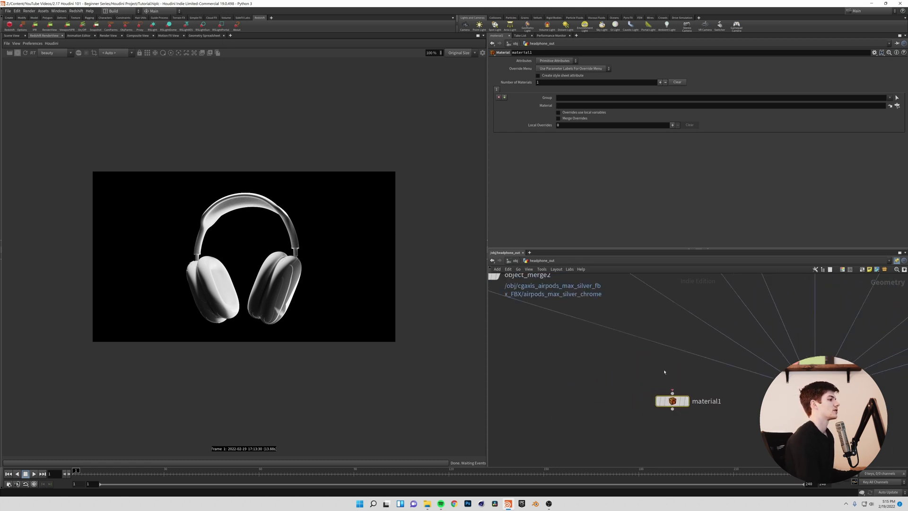
middle_drag(664, 372, 677, 381)
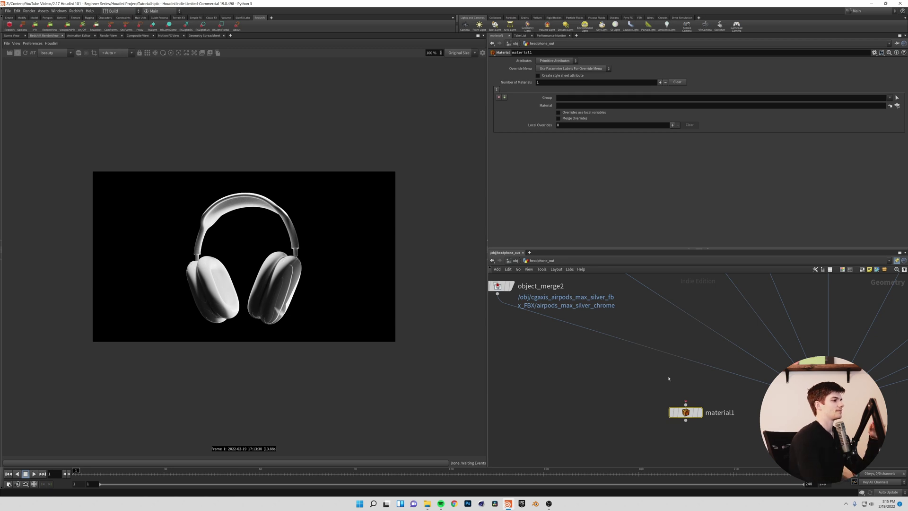
Step: Display only object_merge3 and inspect its earbuds geometry from several angles in the Scene View
scroll(689, 317, down, 2)
middle_drag(688, 318, 592, 401)
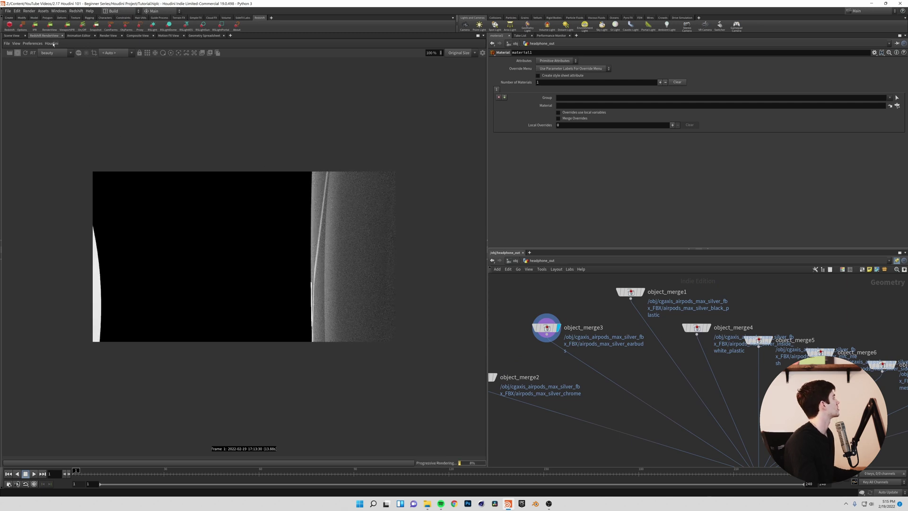
click(12, 36)
right_drag(335, 187, 320, 456)
right_drag(352, 161, 371, 326)
middle_drag(389, 187, 384, 197)
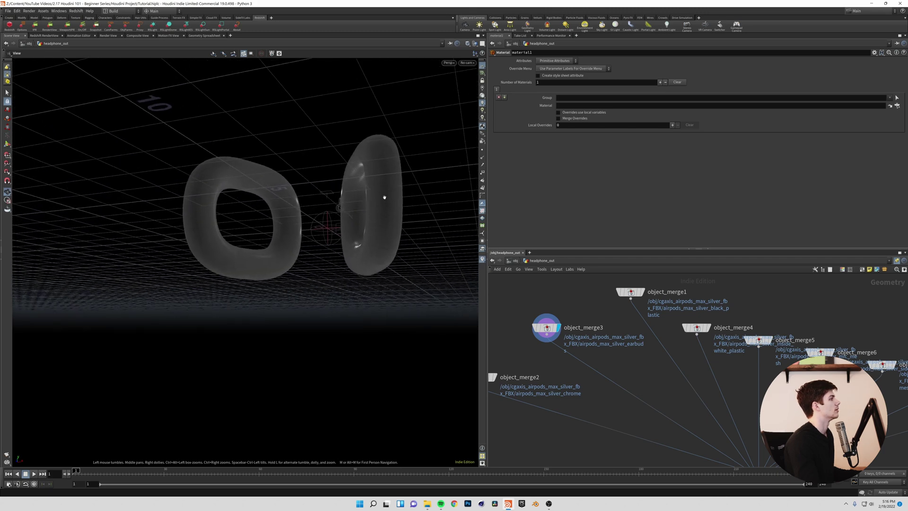
drag(384, 197, 373, 279)
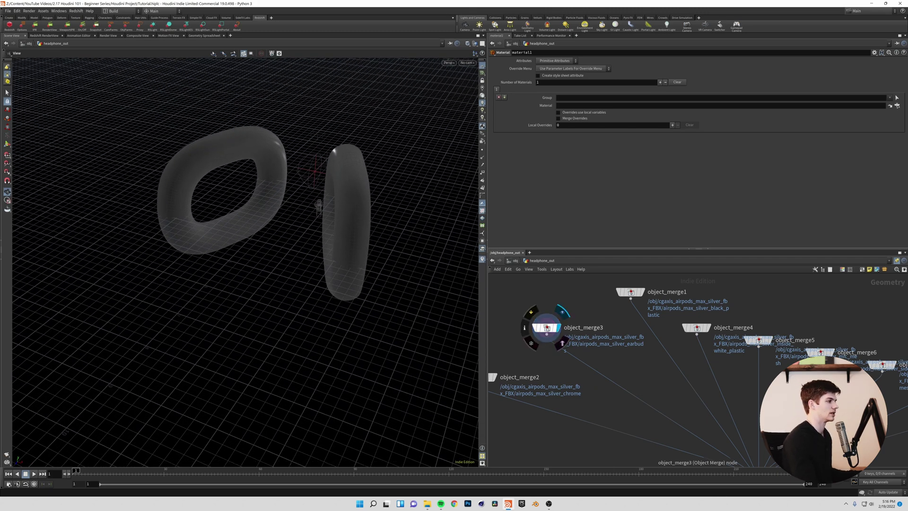
Step: Insert a Group node on the wire between object_merge3 and merge1
drag(546, 328, 534, 310)
middle_drag(625, 346, 602, 317)
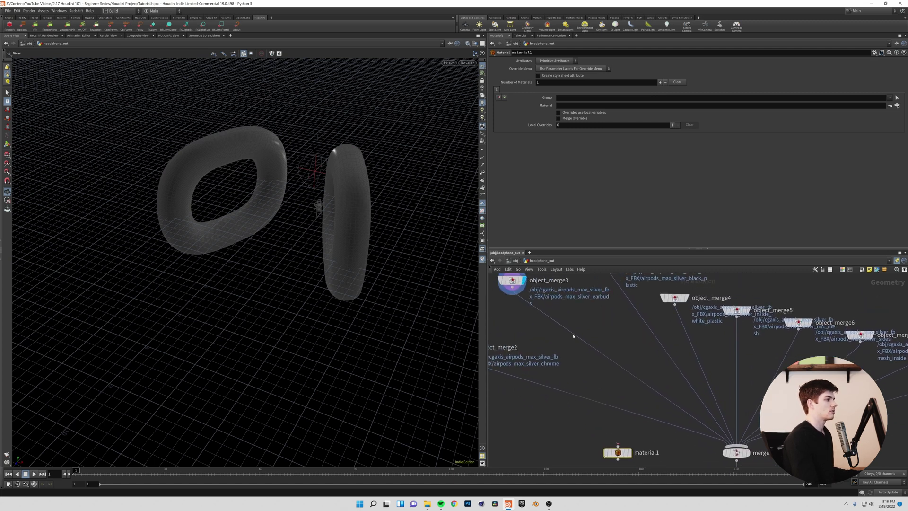
key(Tab)
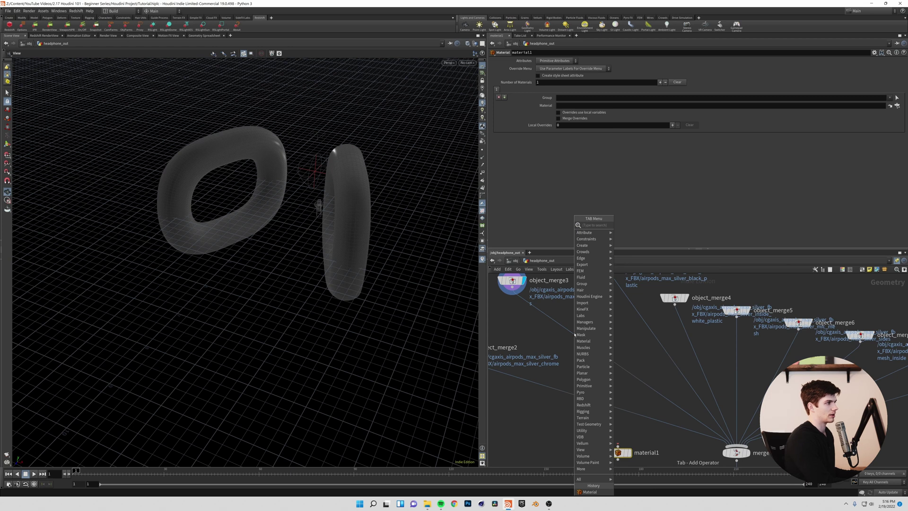
text(mat)
key(Return)
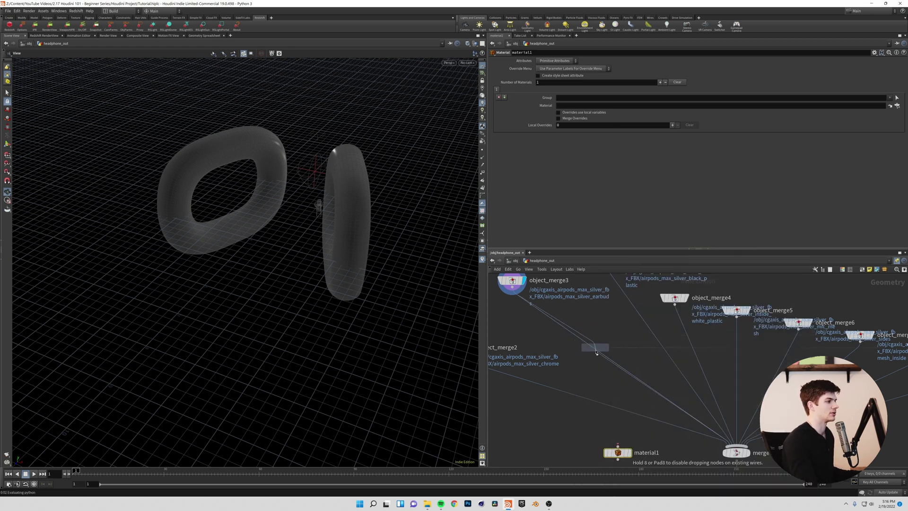
click(596, 352)
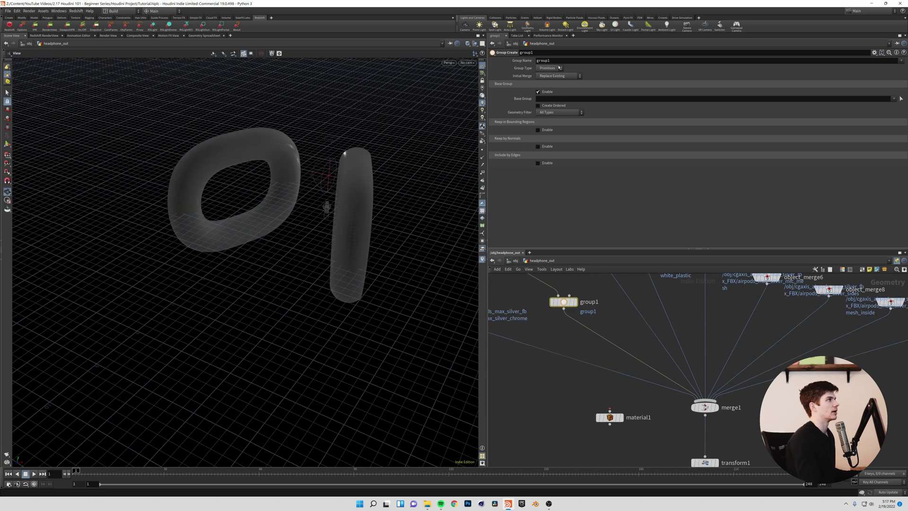
Step: Set the Group Name of group1 to "earbuds"
double_click(543, 60)
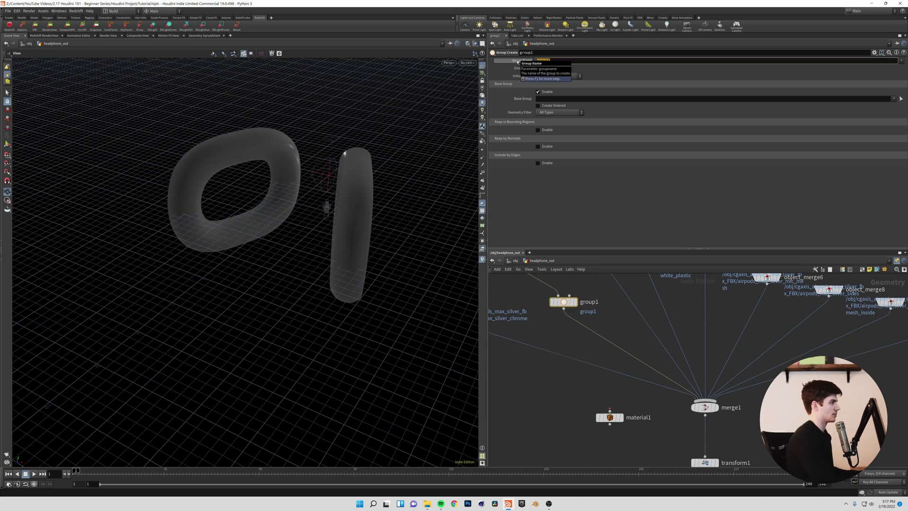
text(earbuds)
key(Return)
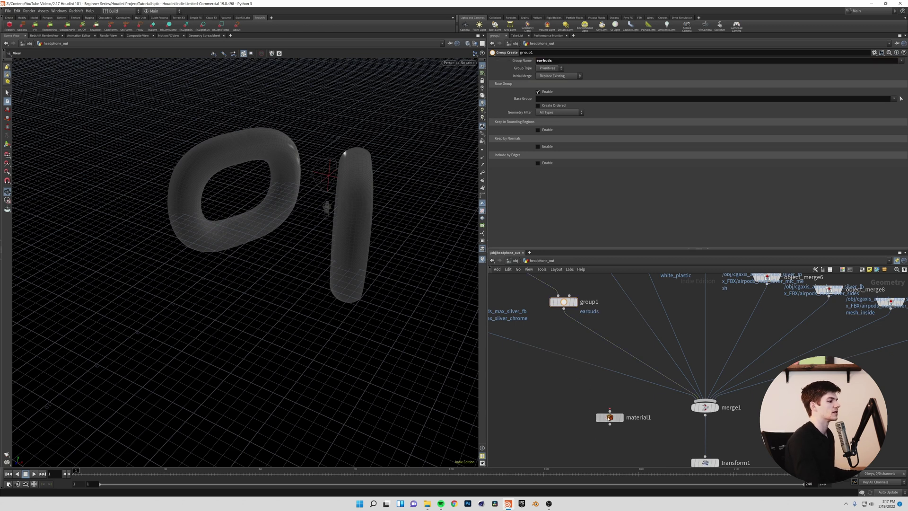
Step: Wire material1 between merge1 and transform1, display transform1, and select material1 for editing
drag(608, 417, 704, 433)
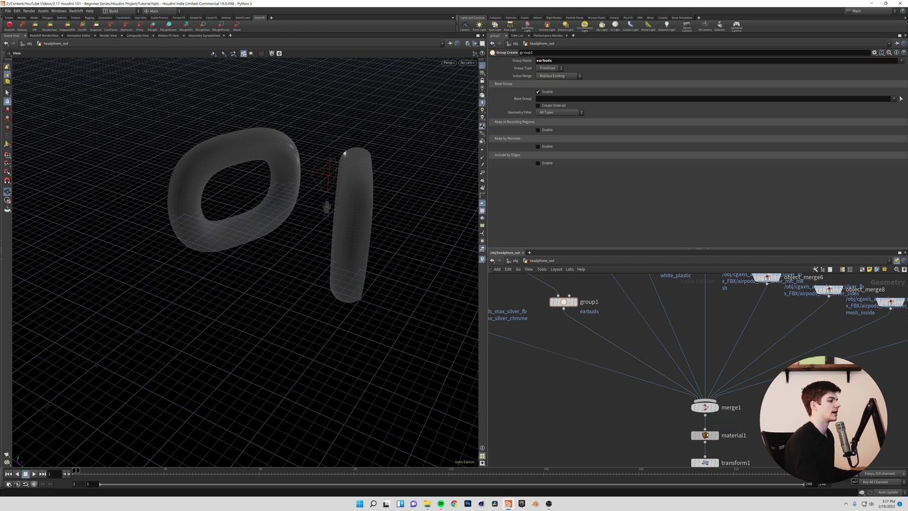
click(718, 448)
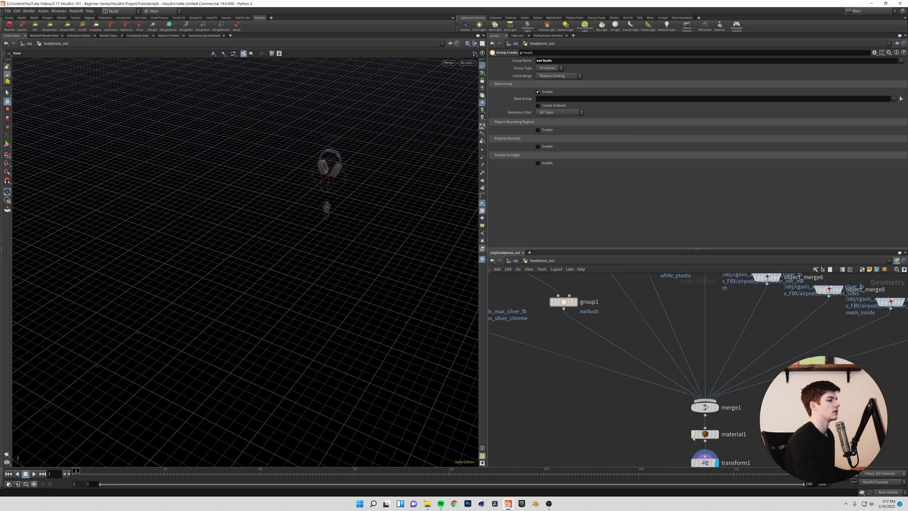
click(704, 434)
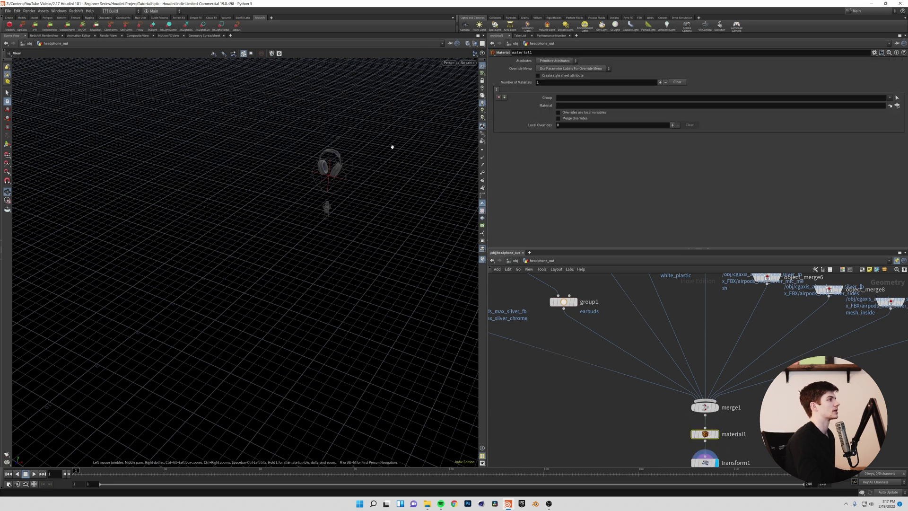
Step: Assign the /mat/earcup_mesh material to the earbuds group in material1
click(889, 97)
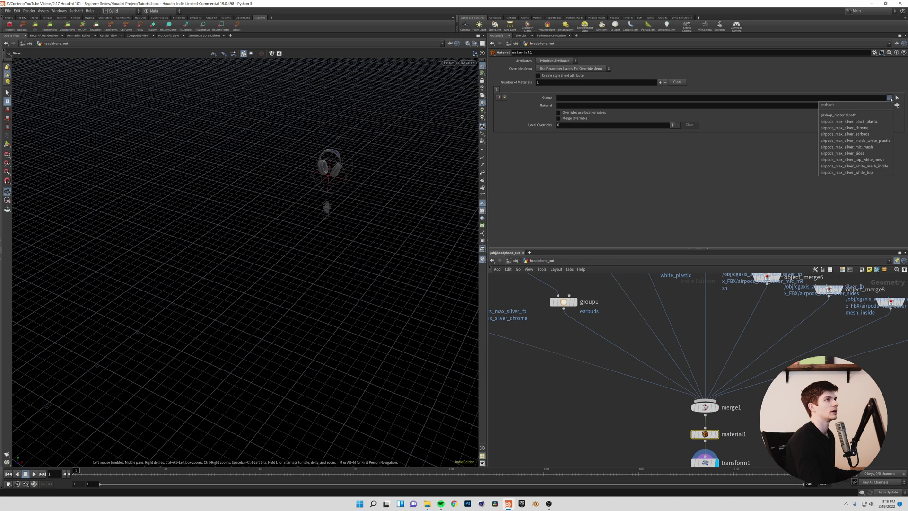
click(841, 105)
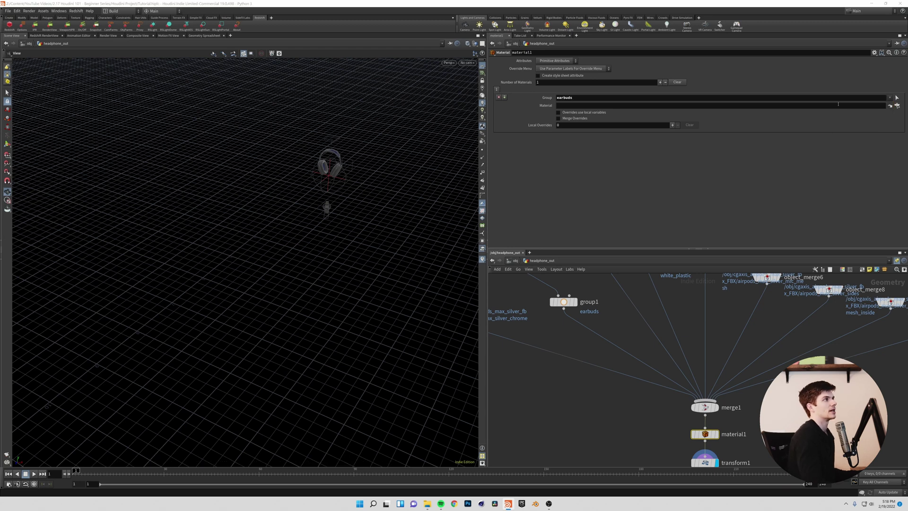
click(897, 106)
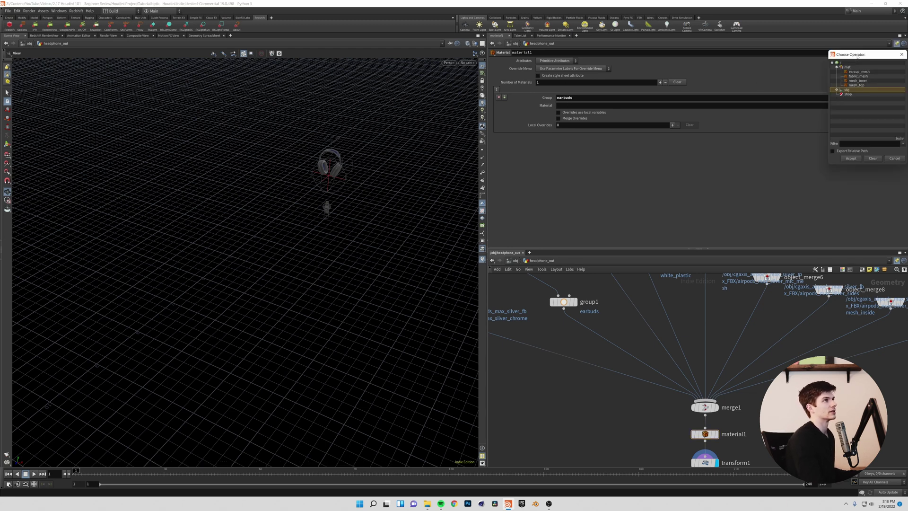
drag(857, 56, 487, 86)
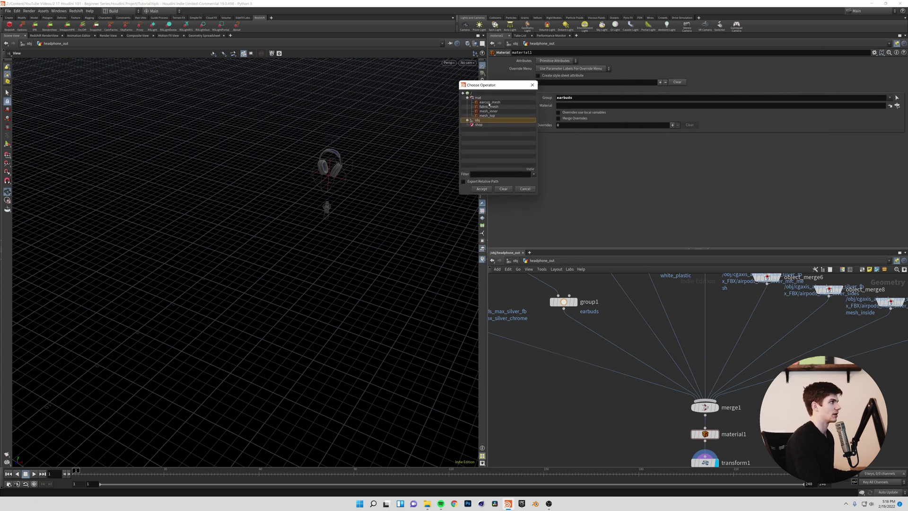
click(489, 103)
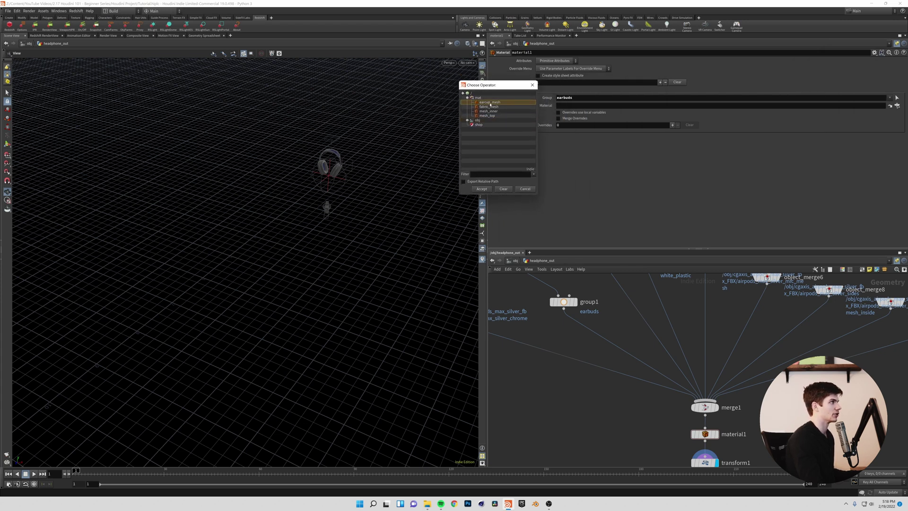
click(482, 189)
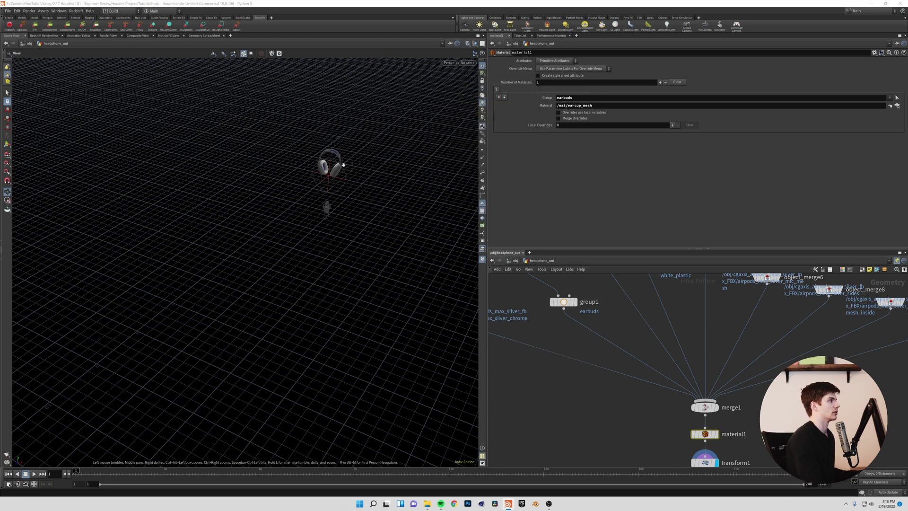
Step: Inspect the material on the headphones' ear cushions up close from several angles
right_drag(334, 165, 78, 391)
right_drag(385, 150, 132, 357)
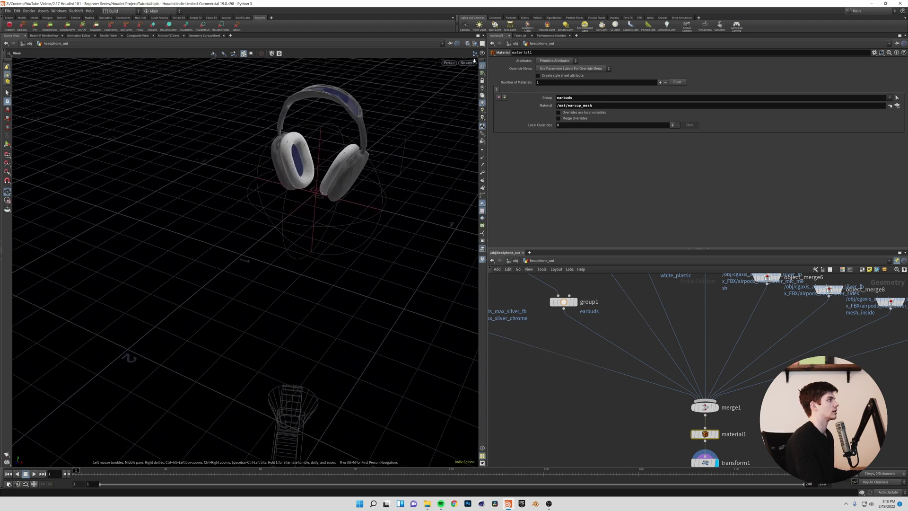
middle_drag(352, 143, 253, 245)
drag(253, 245, 298, 198)
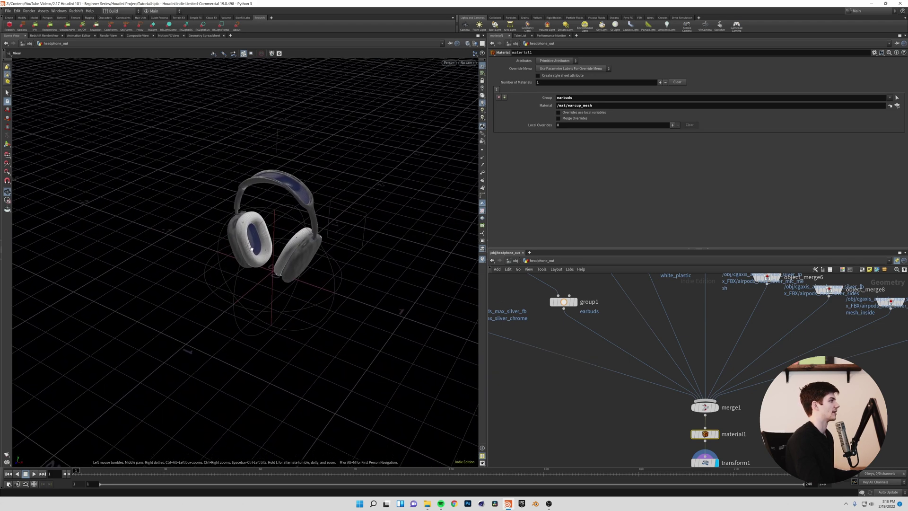
right_drag(298, 198, 256, 246)
drag(269, 243, 228, 239)
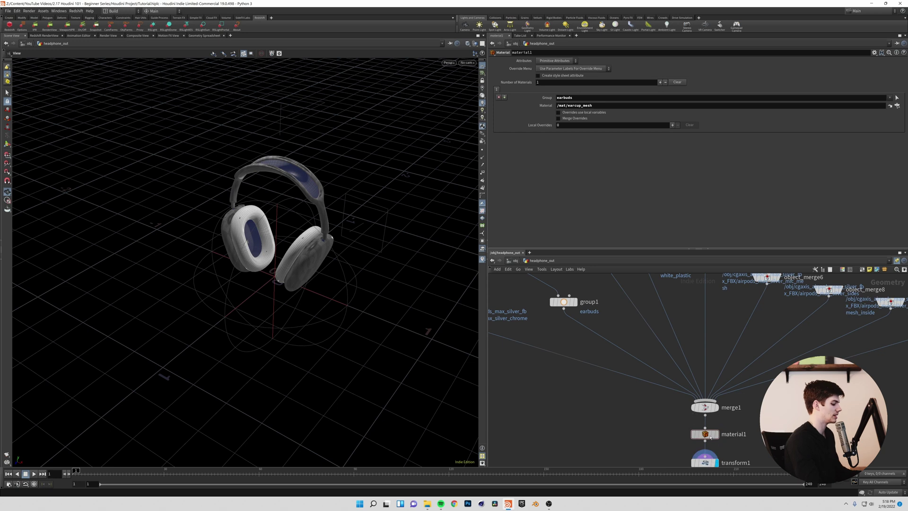
Step: Delete the material1 and group1 nodes from the headphone_out network
click(704, 433)
key(Delete)
click(563, 301)
key(Delete)
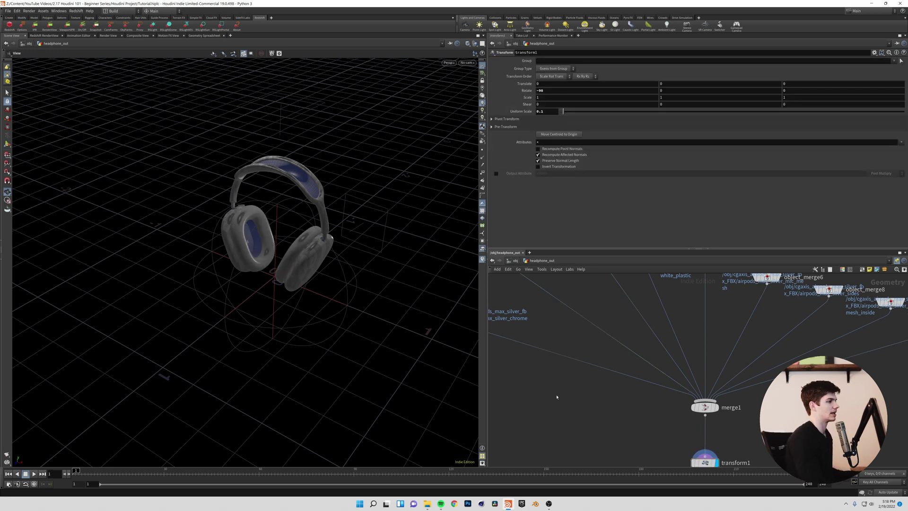
Step: Move the merge1, transform1 and HP_MERGED chain lower and insert a Group node between object_merge2 and merge1
scroll(563, 407, down, 4)
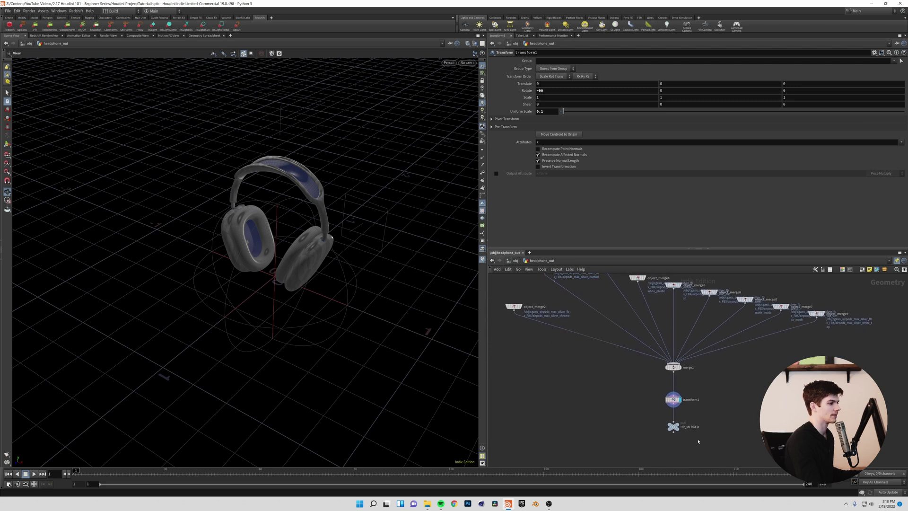
drag(698, 439, 673, 387)
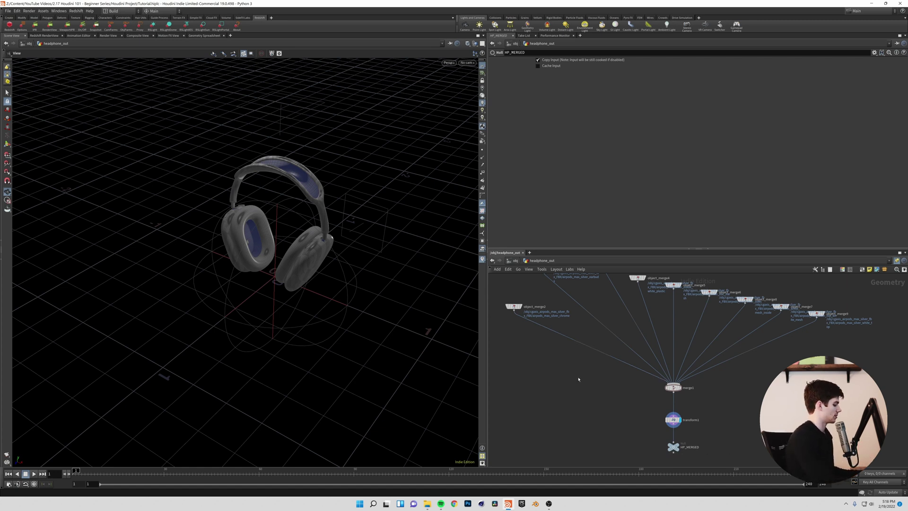
key(Tab)
text(group)
key(Return)
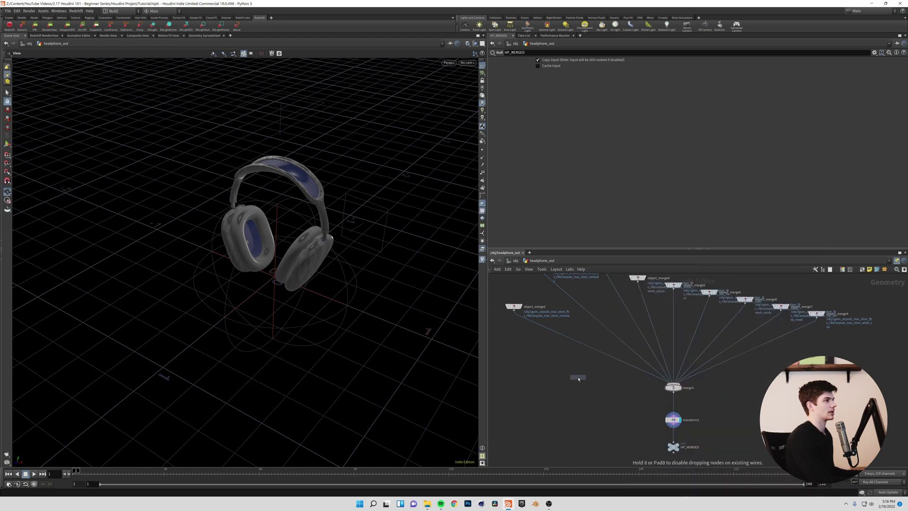
click(579, 344)
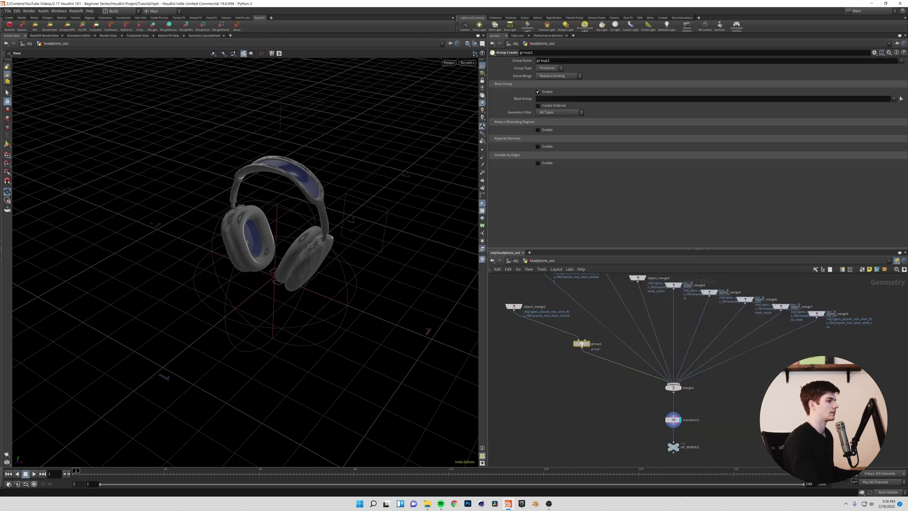
key(Tab)
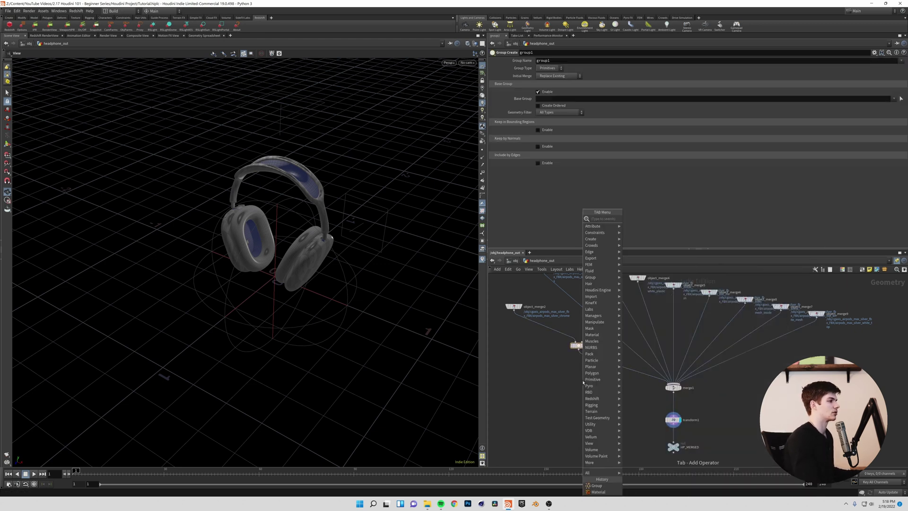
text(material)
key(Return)
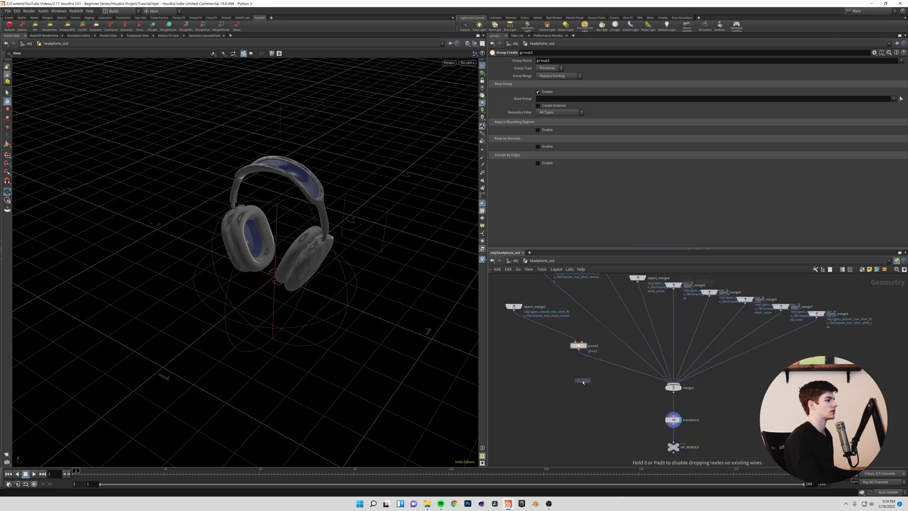
click(582, 382)
key(Delete)
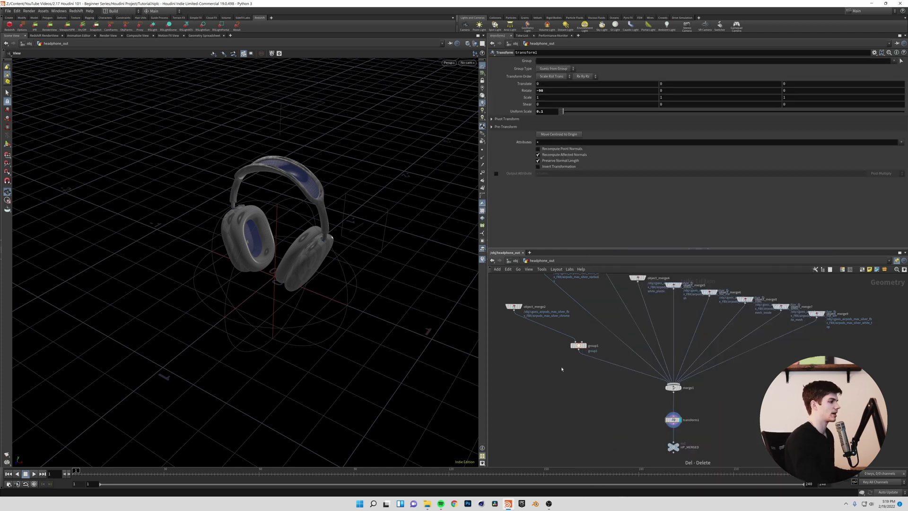
Step: Insert a separate Group node on the wire between each remaining object merge and merge1
key(Tab)
text(gro)
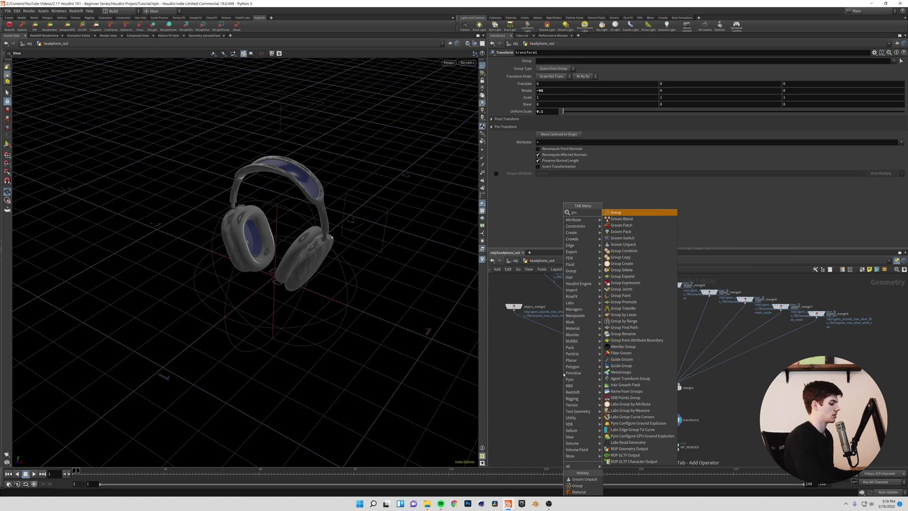
key(Return)
click(590, 319)
key(Tab)
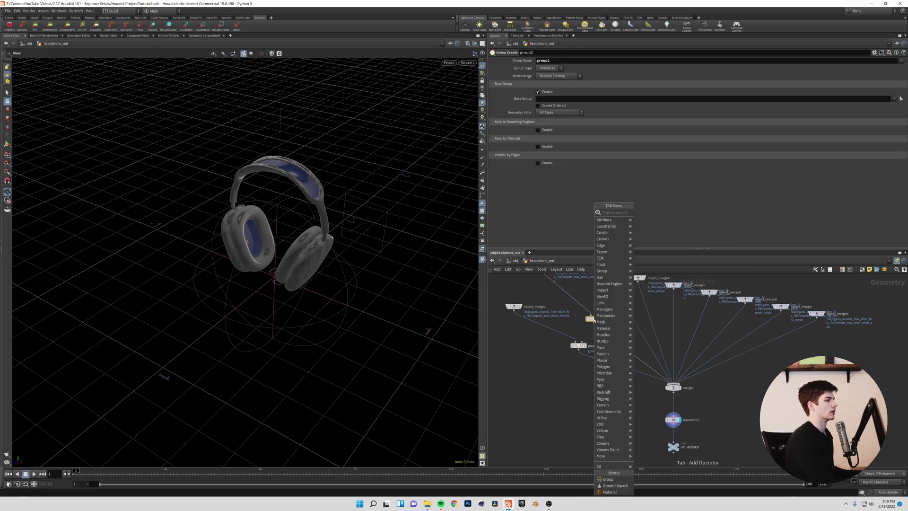
text(gro)
key(Return)
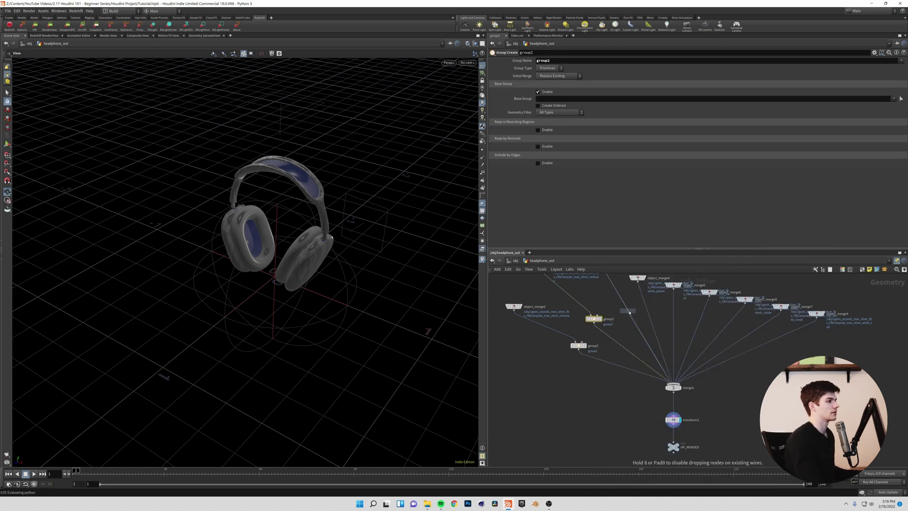
click(624, 310)
key(Tab)
text(group)
key(Return)
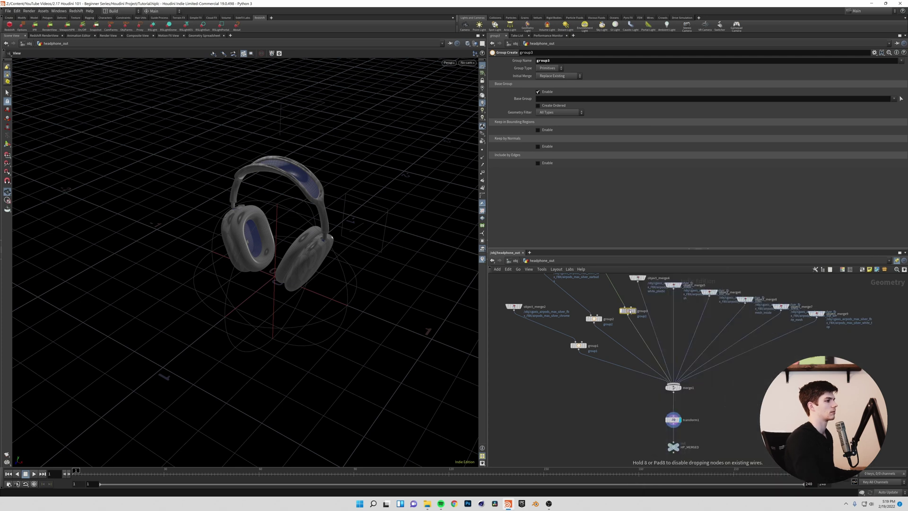
click(653, 320)
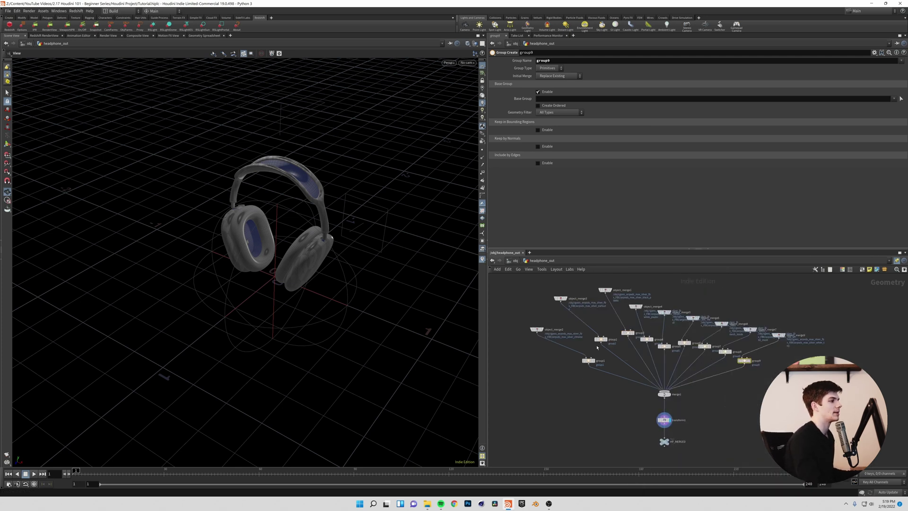
Step: Select the group1 node under object_merge2 and open its node name for editing, leaving it unrenamed
scroll(594, 368, up, 5)
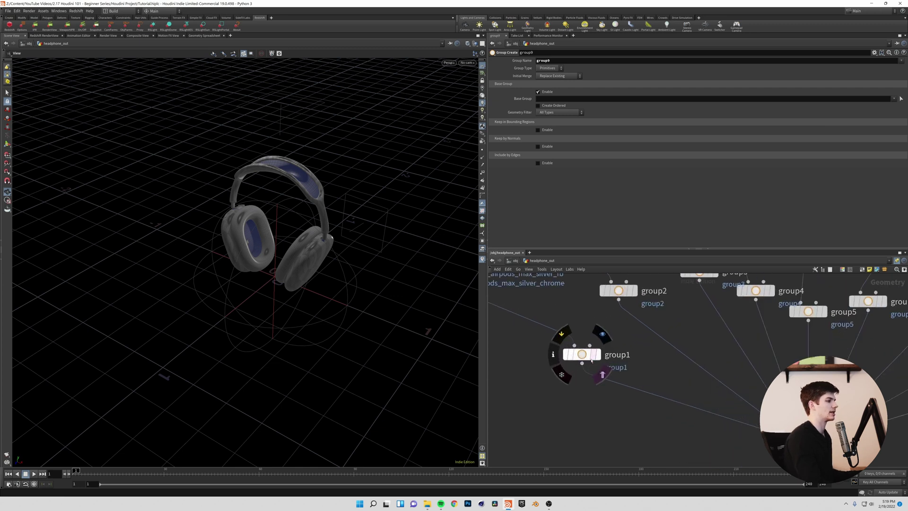
click(583, 348)
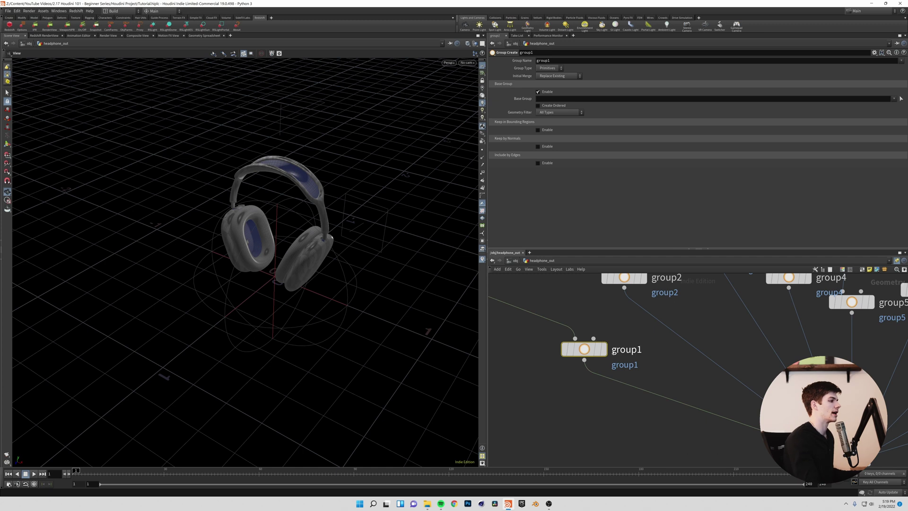
double_click(647, 352)
double_click(642, 349)
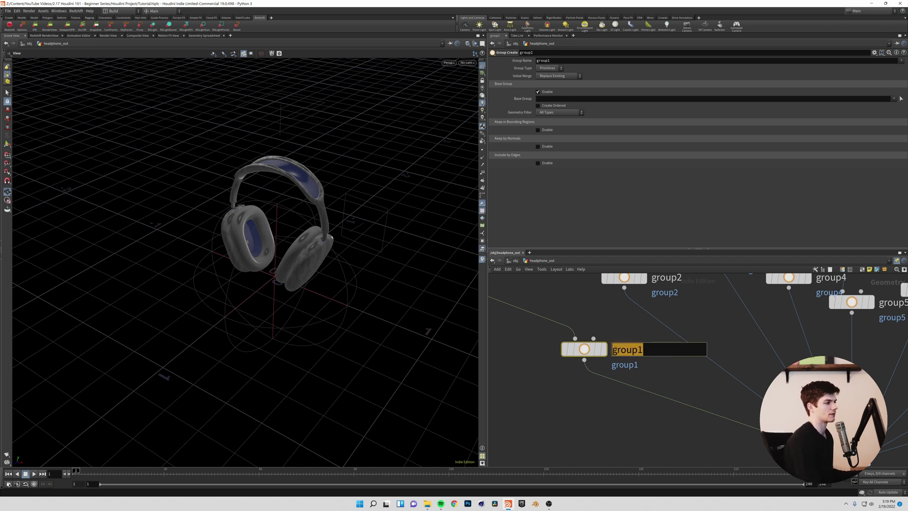
click(633, 449)
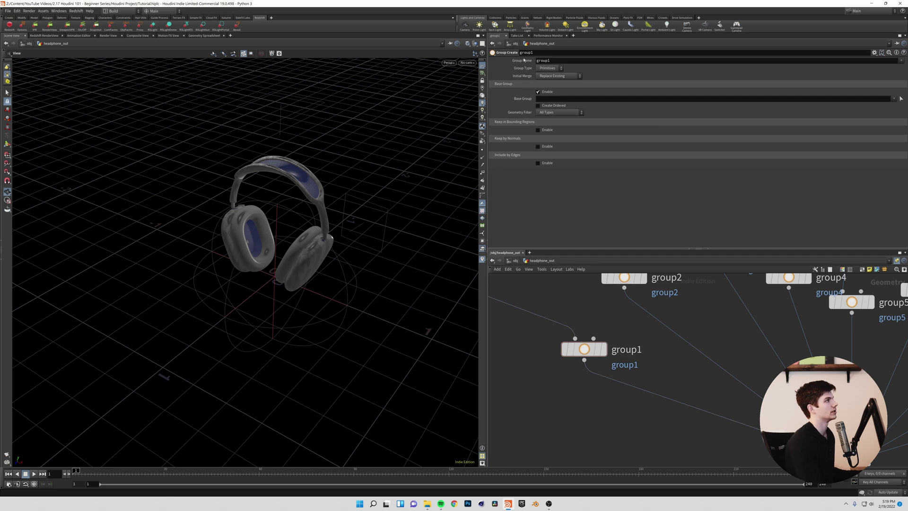
Step: Set the group name of the group1 node under object_merge2 to Airpods_CHROME
click(595, 343)
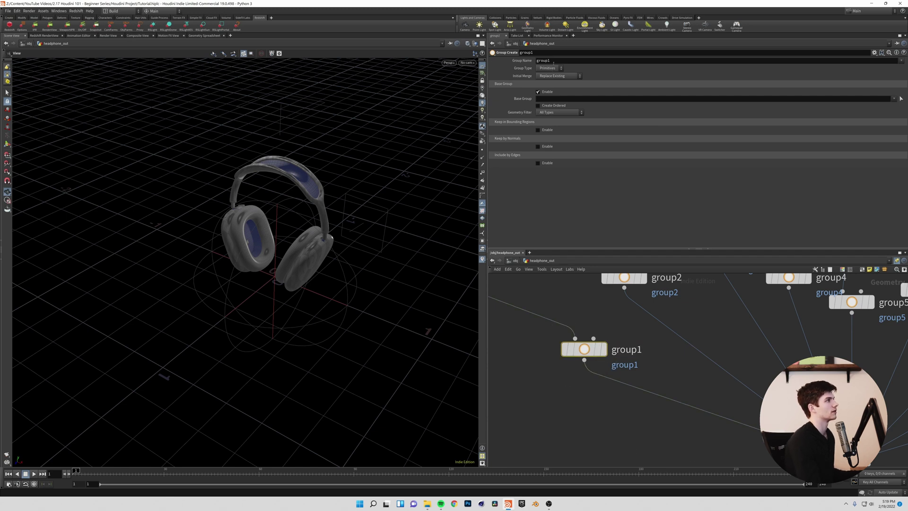
middle_drag(581, 307, 687, 373)
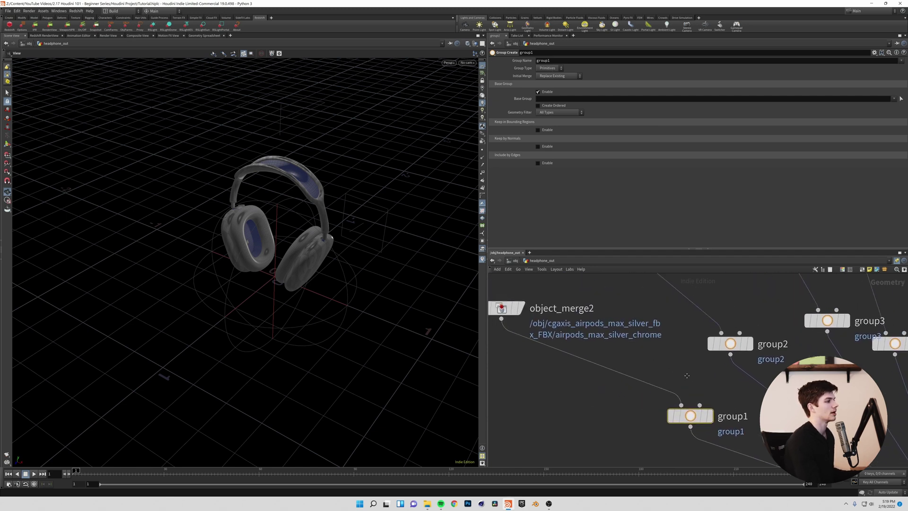
scroll(677, 368, down, 2)
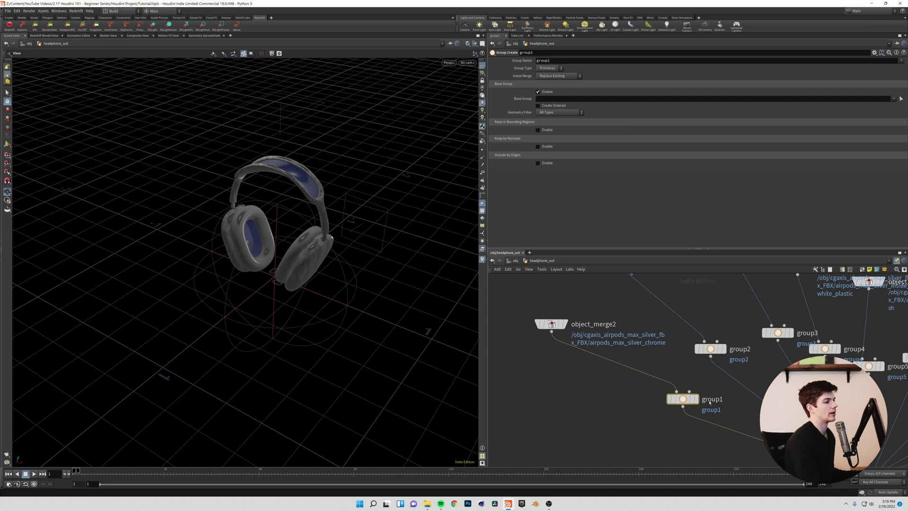
double_click(559, 58)
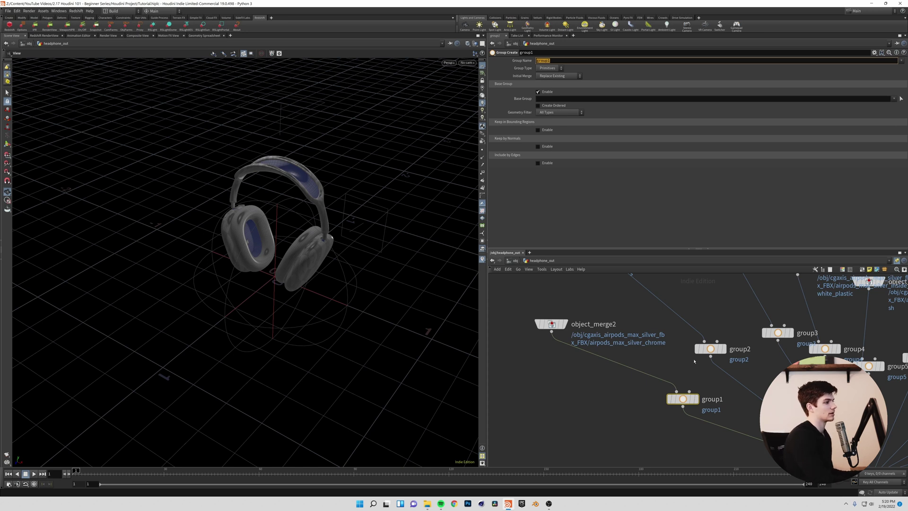
text(Airpo)
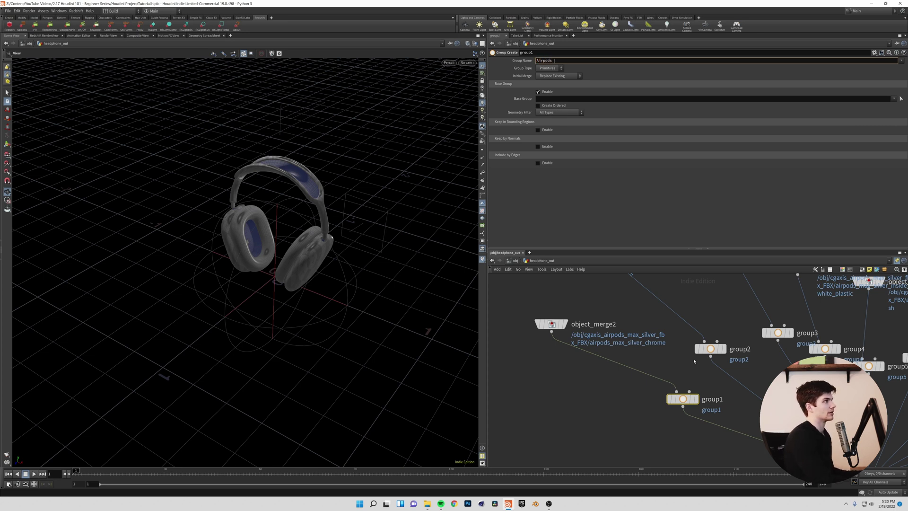
text(ds_CHROME)
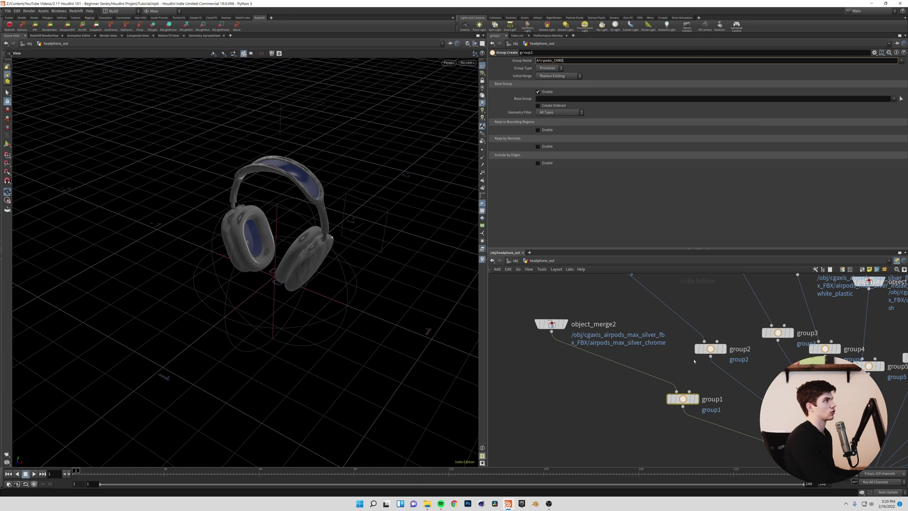
key(Return)
Step: Set the group name of the group2 node under object_merge3 to Airpods_Earbud_Outer
middle_drag(676, 426, 628, 470)
click(661, 394)
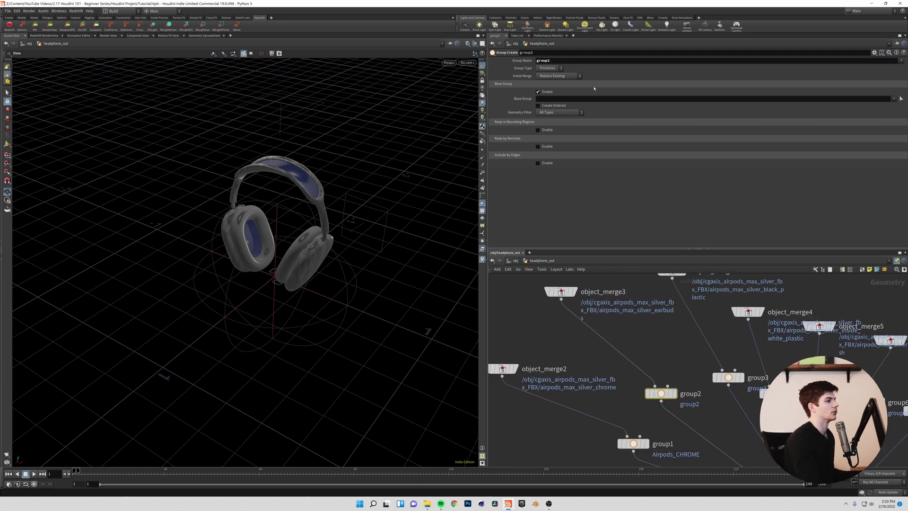
double_click(553, 58)
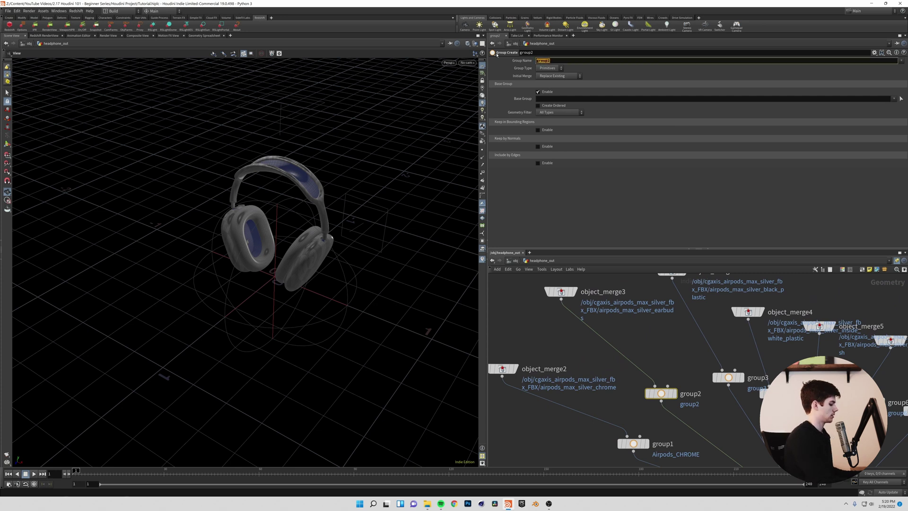
text(Airpods_Earb)
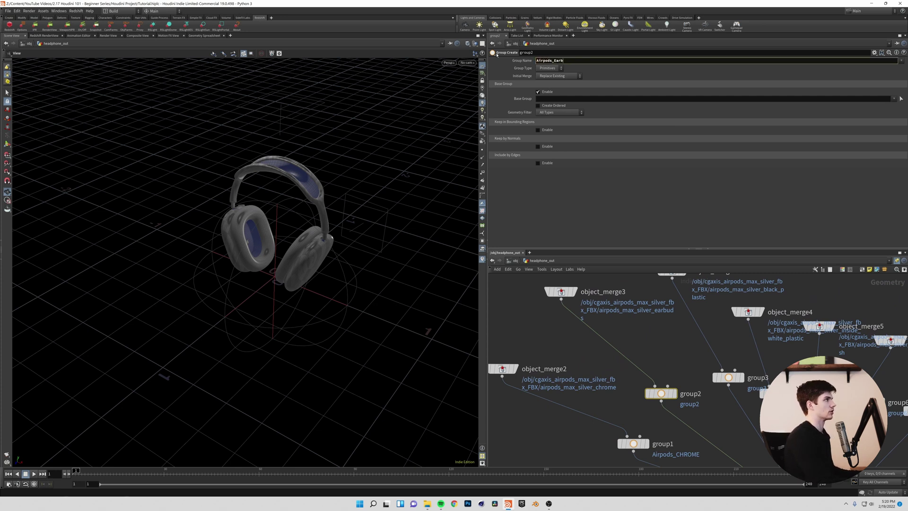
text(ud_Outer)
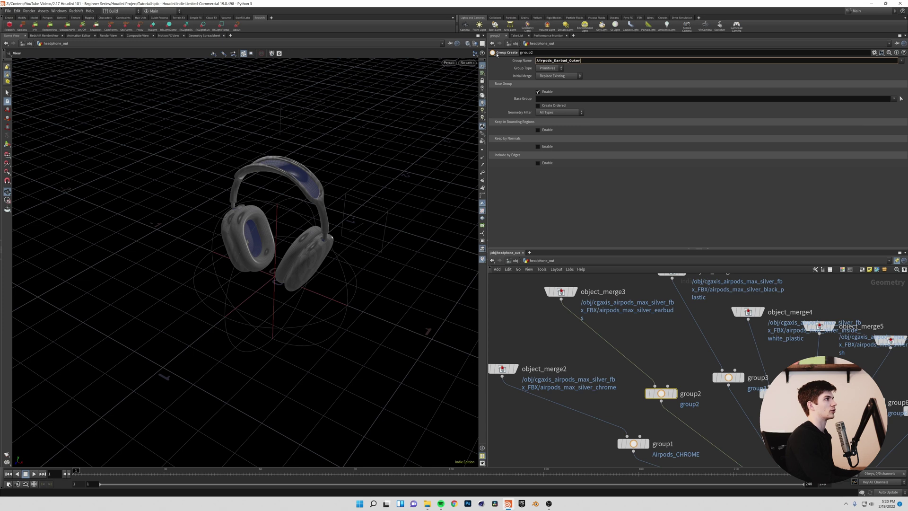
key(Return)
Step: Set the group name of the group3 node under object_merge1 to Black_Plastic
middle_drag(670, 305, 608, 309)
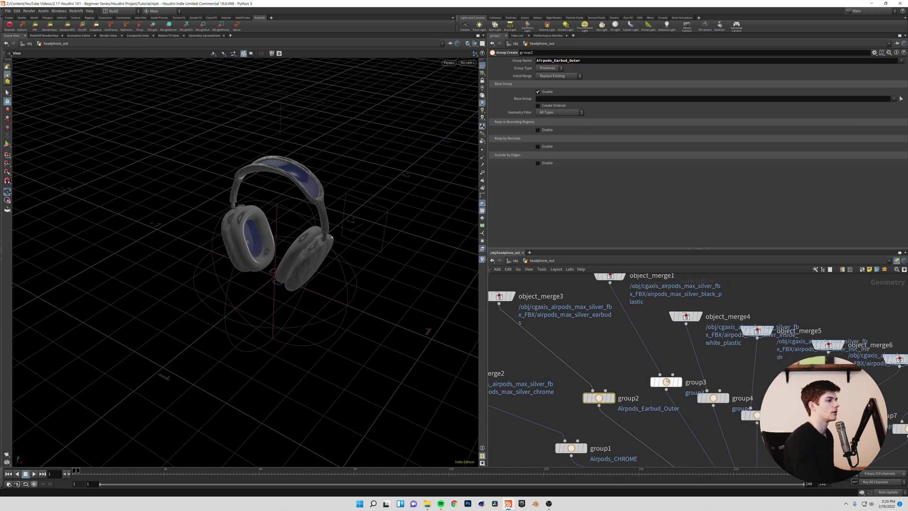
click(665, 382)
middle_drag(674, 337, 643, 349)
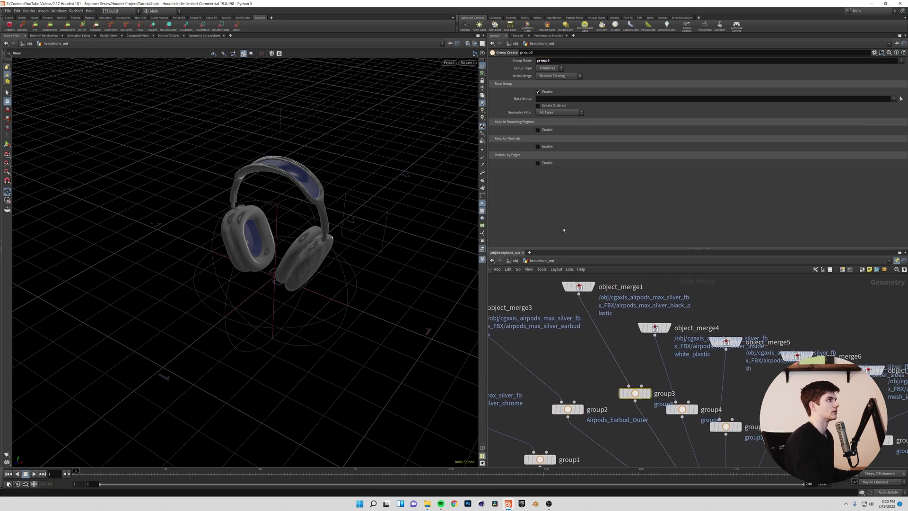
double_click(551, 60)
text(Black P)
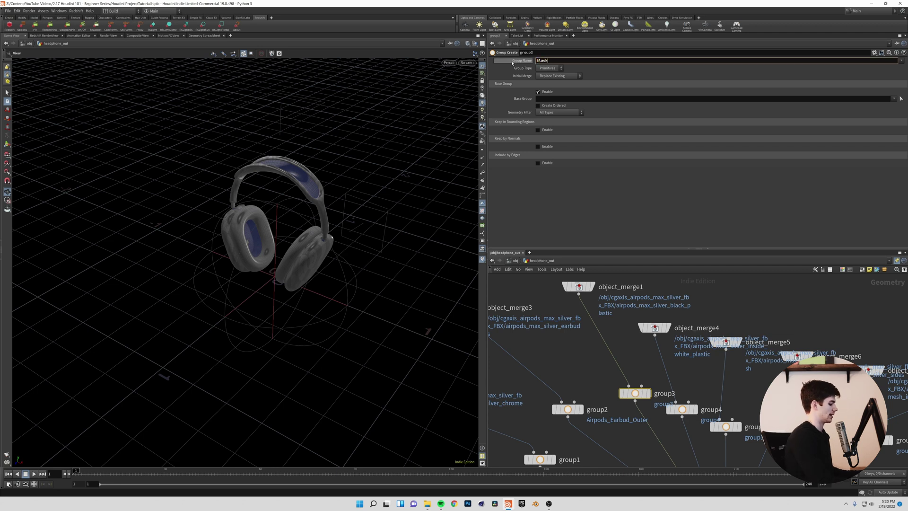
text(lastic)
key(Return)
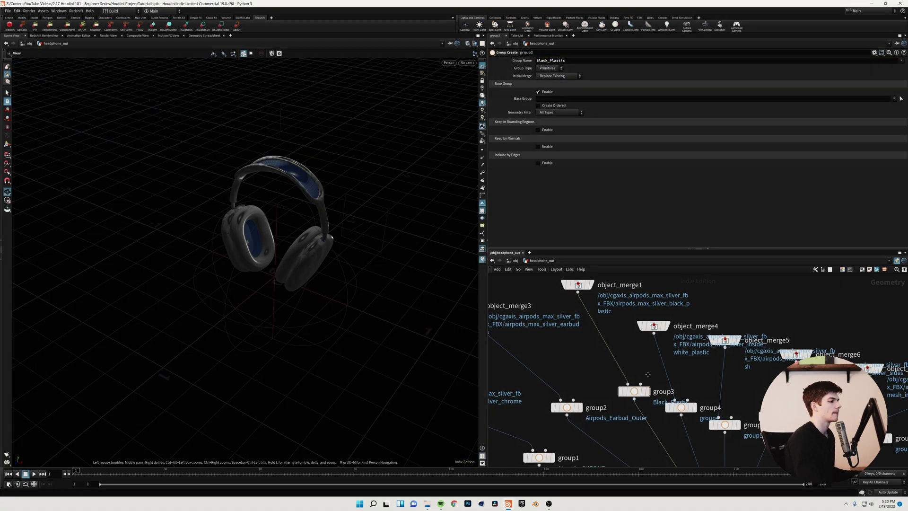
Step: Move object_merge4 and group4 clear of their neighbouring nodes and set group4's group name to inner_White_Plastic
middle_drag(639, 393, 586, 372)
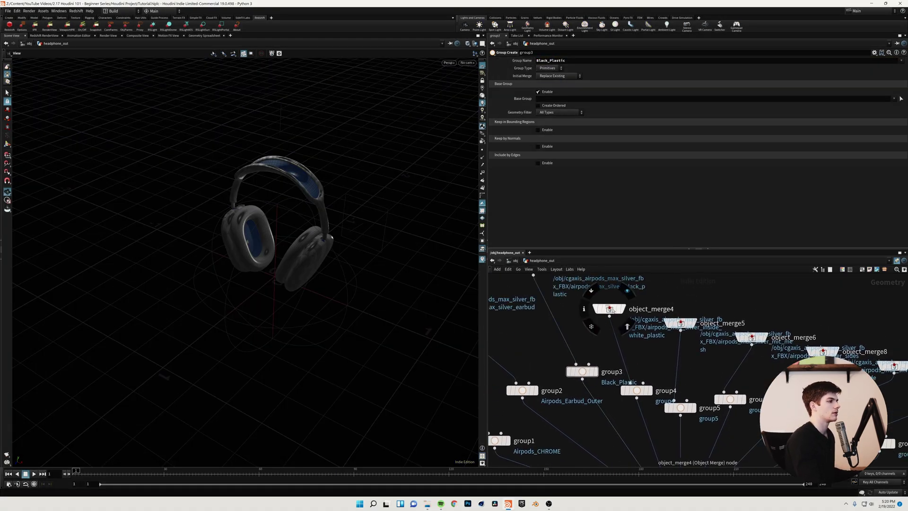
drag(636, 390, 650, 385)
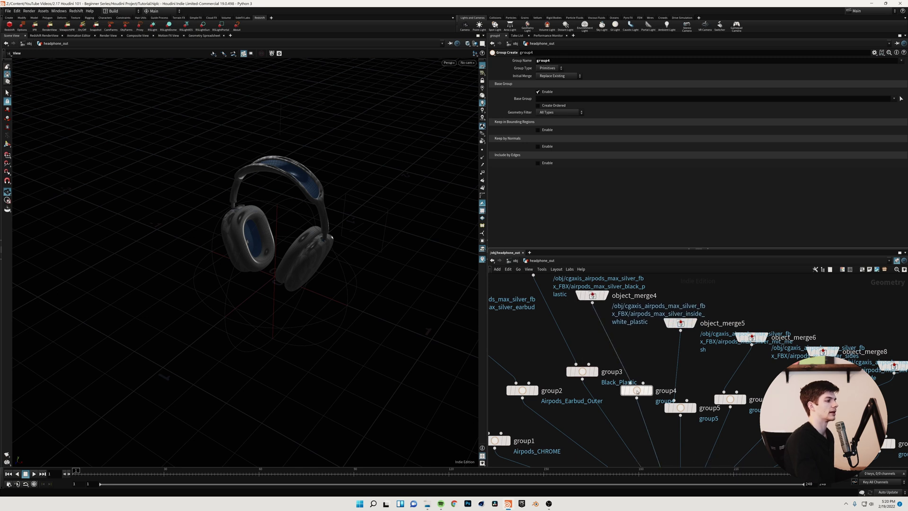
double_click(544, 61)
text(inner White)
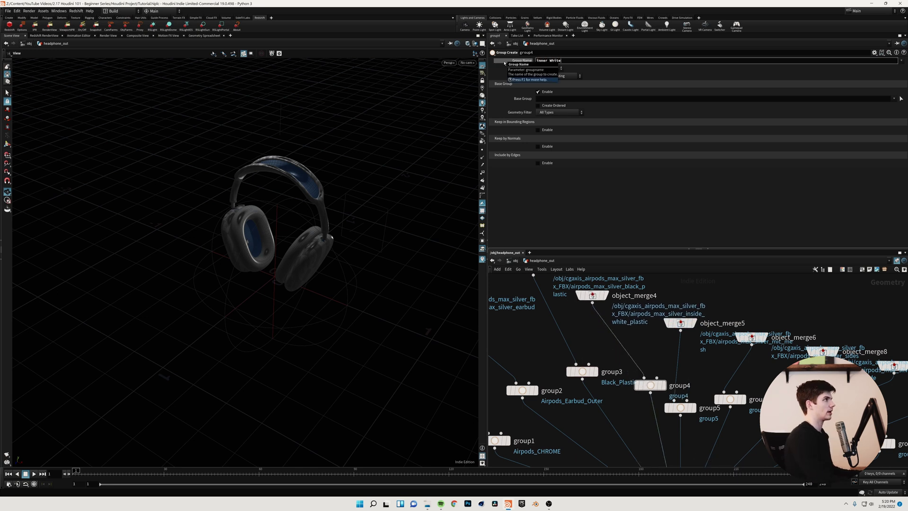
text(_Plastic)
key(Return)
Step: Move object_merge5 clear of the neighbouring labels and set group5's group name to microphone_mesh
click(679, 408)
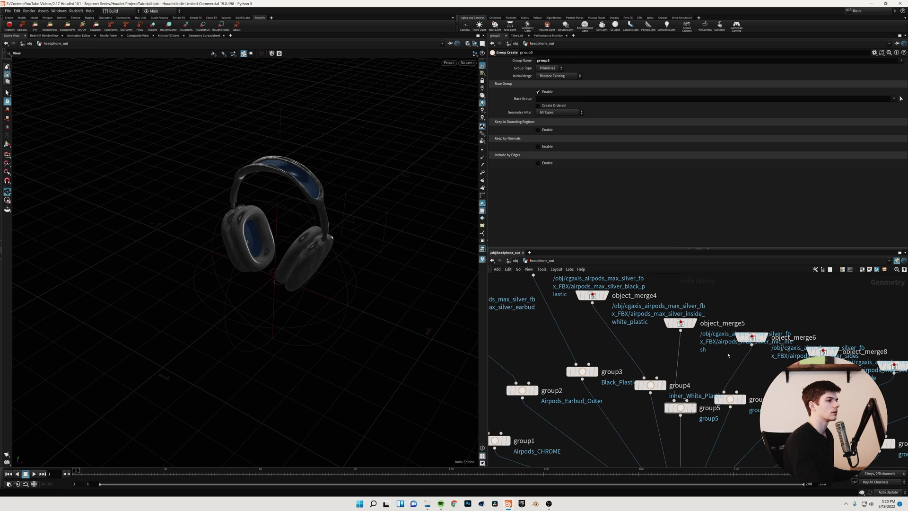
drag(680, 323, 721, 295)
double_click(542, 60)
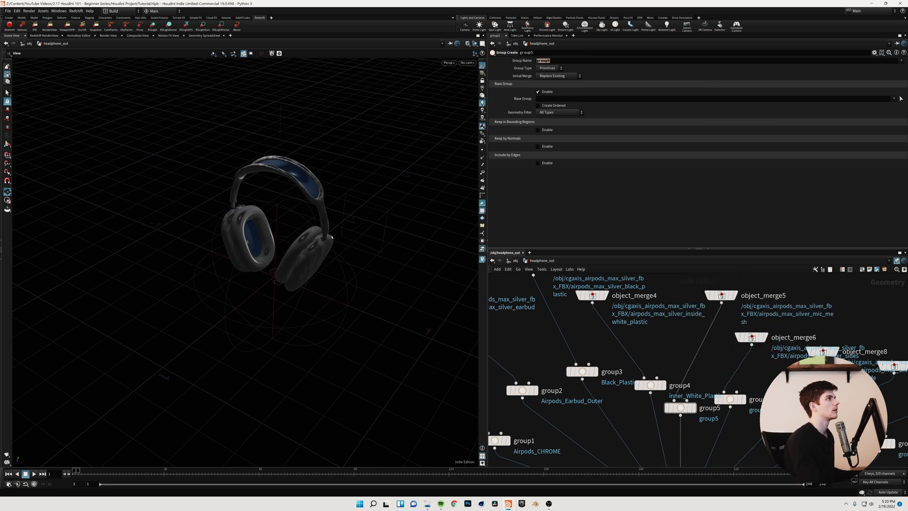
text(microphone_mesh)
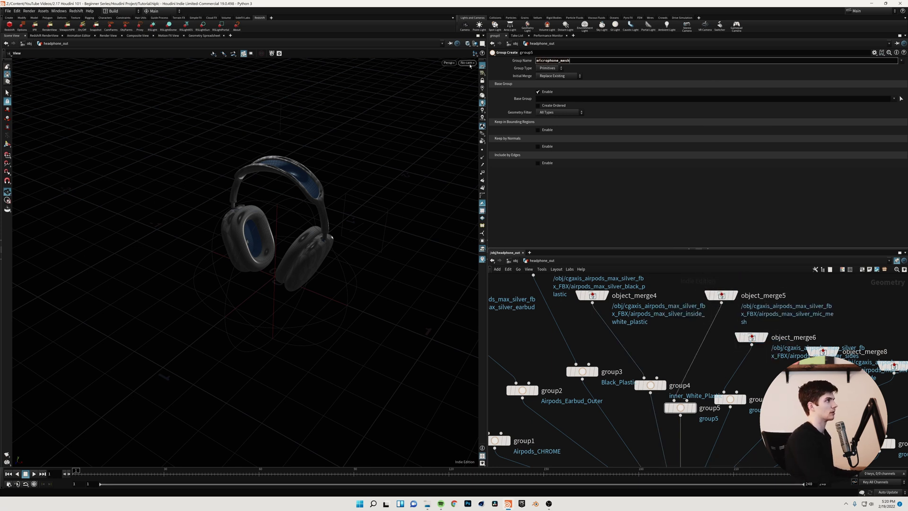
key(Return)
Step: Move group6 and object_merge6 clear of the overlapping nodes and set group6's group name to Silver_Sides
click(730, 399)
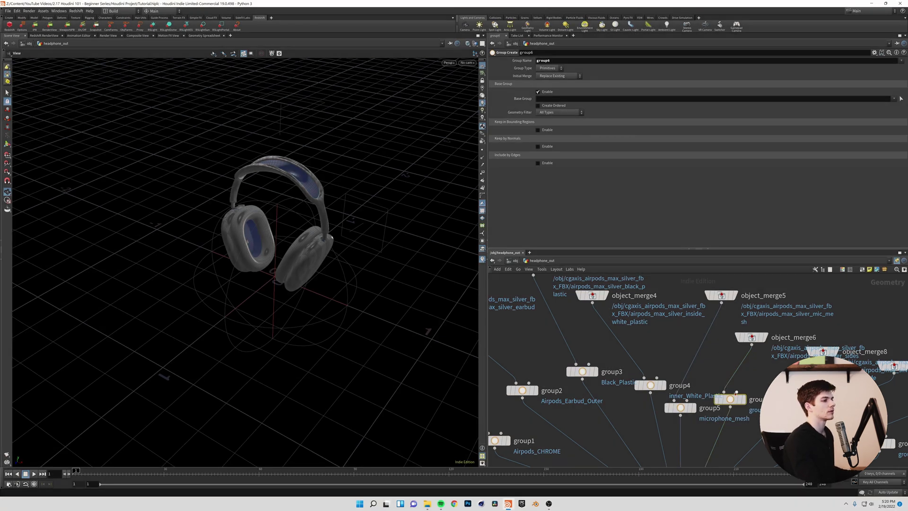
drag(732, 400, 734, 383)
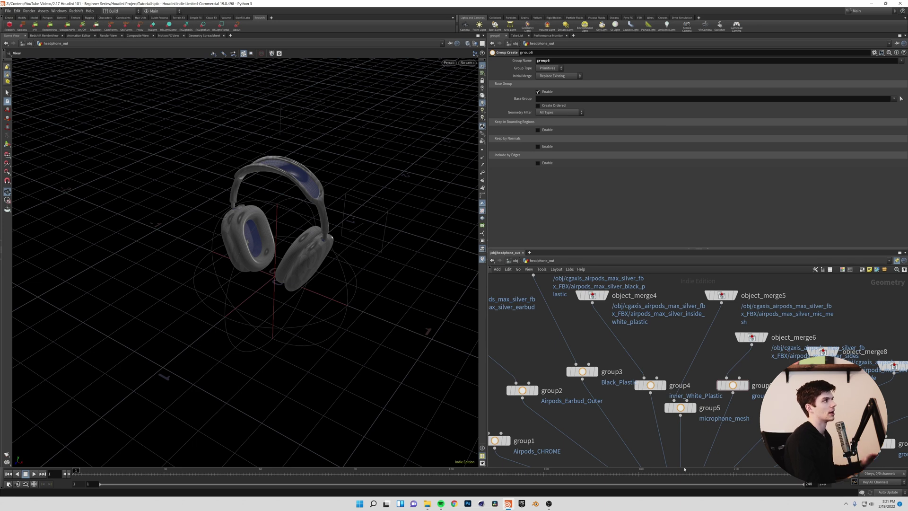
drag(733, 385, 730, 375)
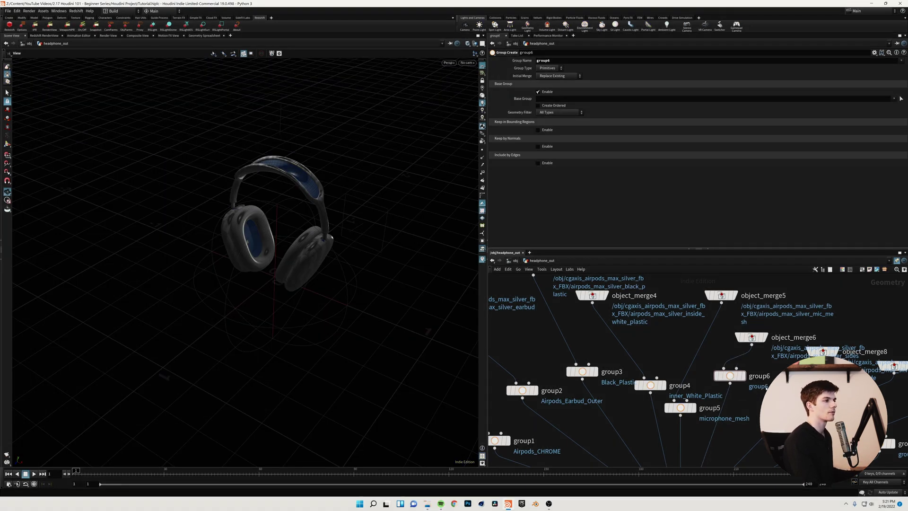
drag(757, 338, 755, 325)
click(730, 376)
drag(560, 61, 474, 68)
text(Silv)
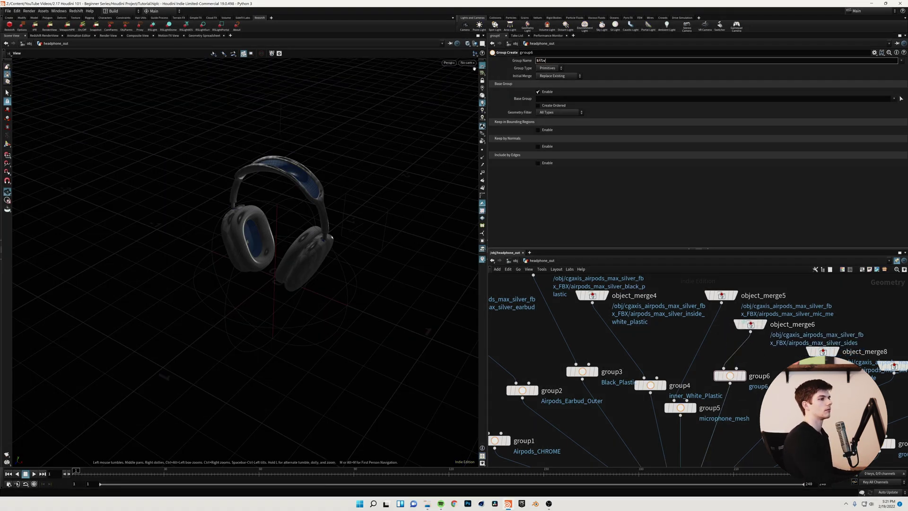
text(er_Sides)
key(Return)
click(743, 376)
key(ctrl+z)
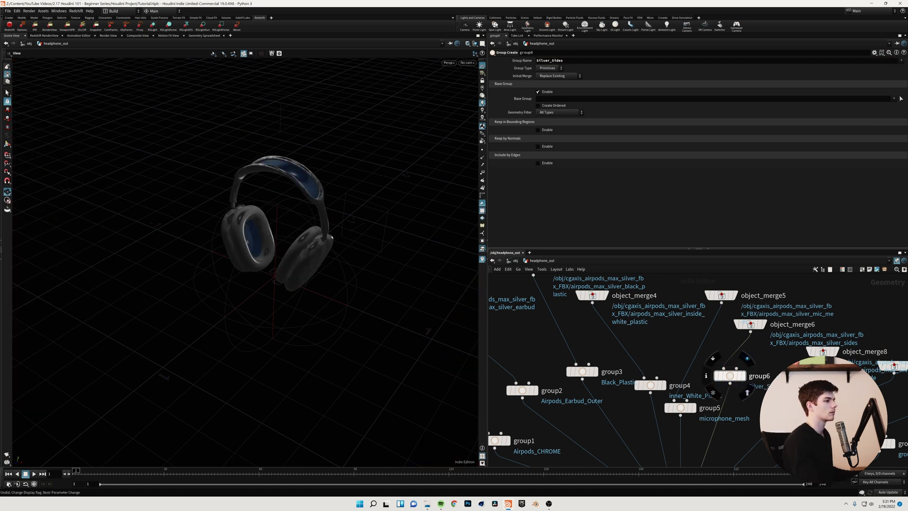
Step: Set the group name of the group7 node to silver_Mesh
click(796, 401)
drag(558, 61, 518, 65)
text(silver_Mesh)
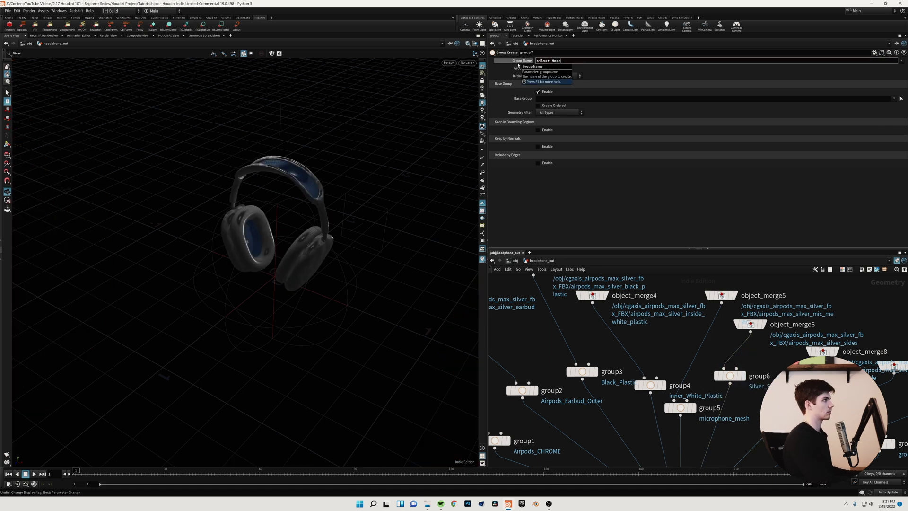
key(Return)
Step: Reposition group8 and object_merge7 so their labels are readable and set group8's group name to top_mesh
middle_click(829, 410)
middle_drag(828, 419, 654, 321)
drag(654, 323, 648, 336)
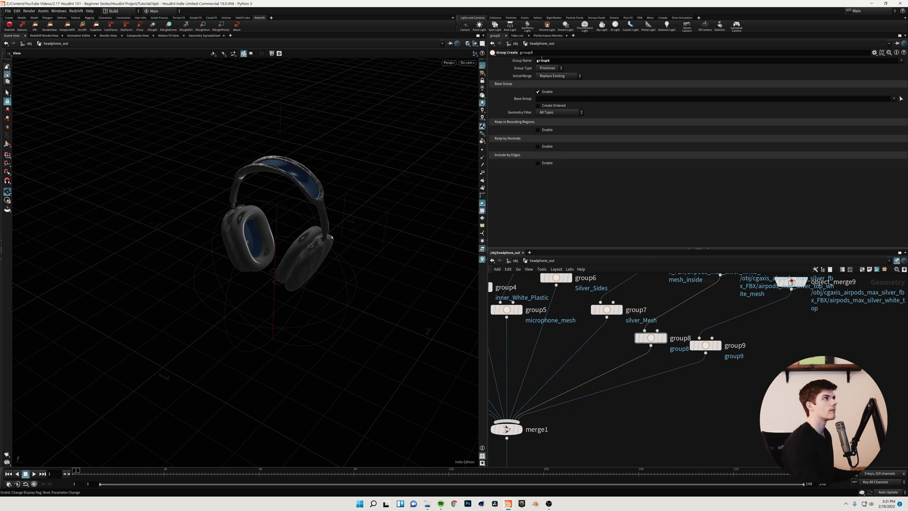
middle_drag(726, 272, 689, 290)
drag(689, 290, 636, 315)
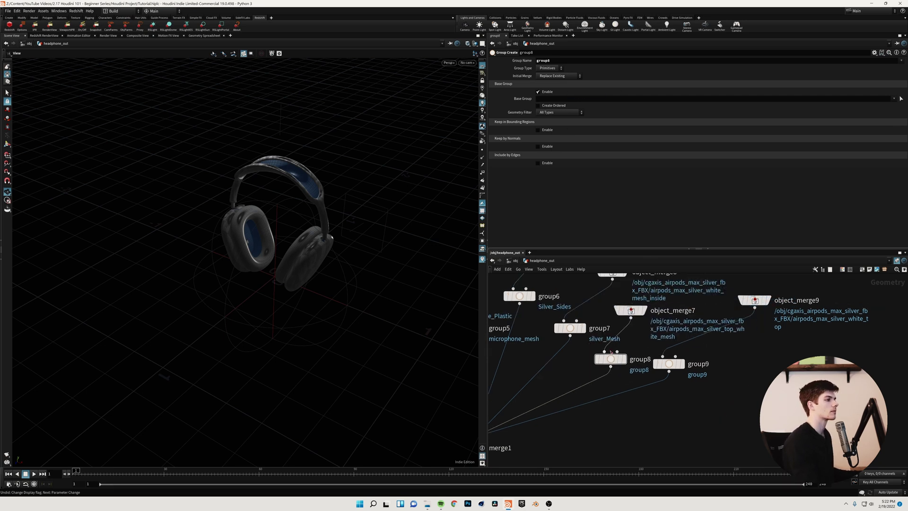
drag(557, 61, 520, 63)
text(top_mesh)
key(Return)
Step: Set the group name of the group9 node under object_merge9 to top
click(669, 363)
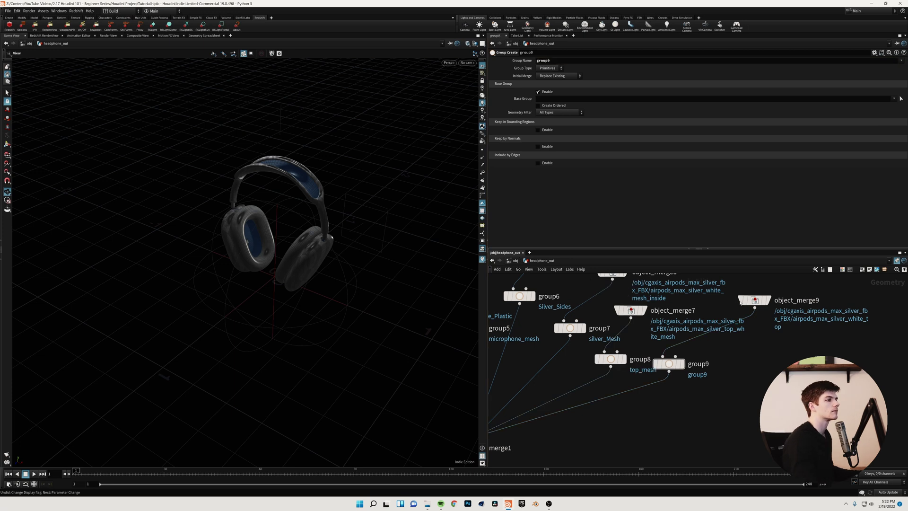
drag(556, 61, 502, 67)
text(top)
key(Return)
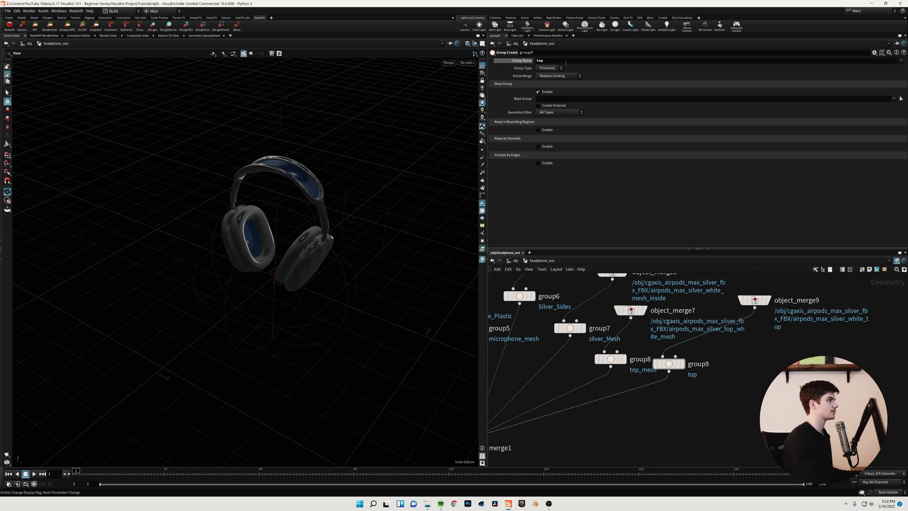
Step: Automatically lay out all nodes in the headphone_out network
scroll(615, 363, up, 3)
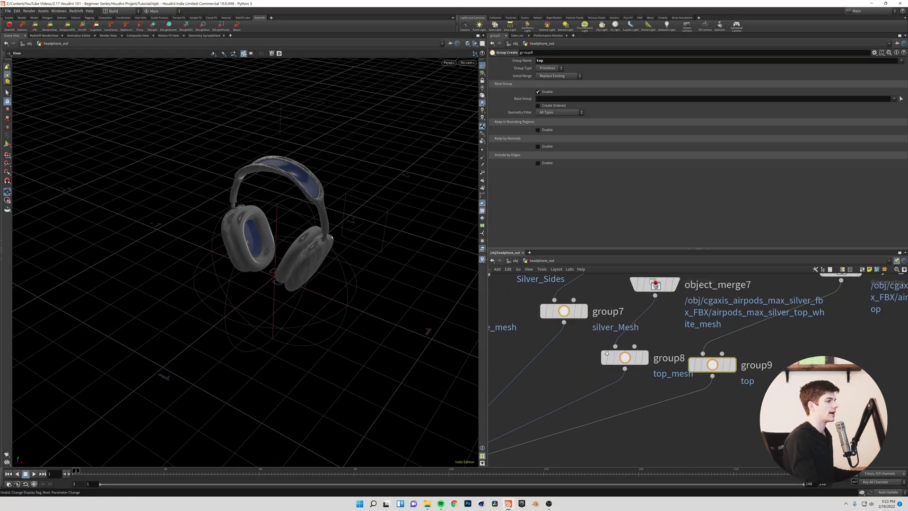
scroll(606, 353, down, 10)
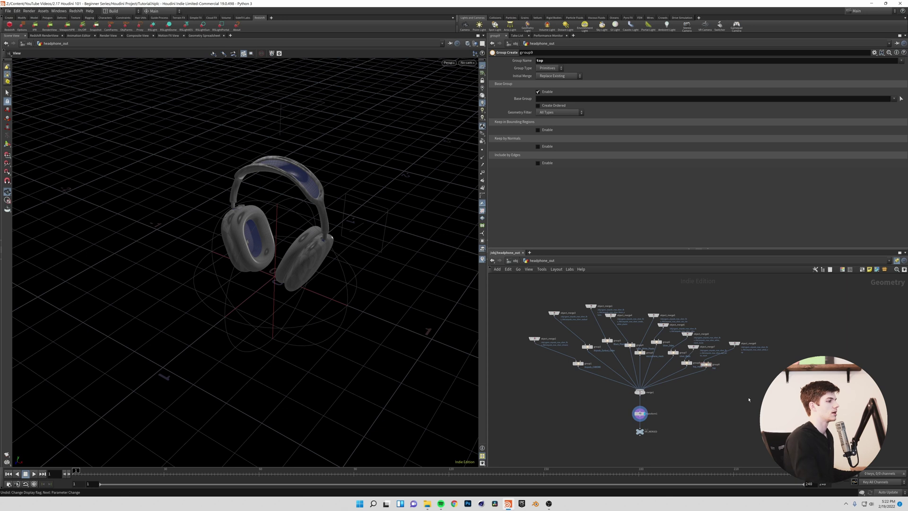
middle_drag(726, 391, 748, 392)
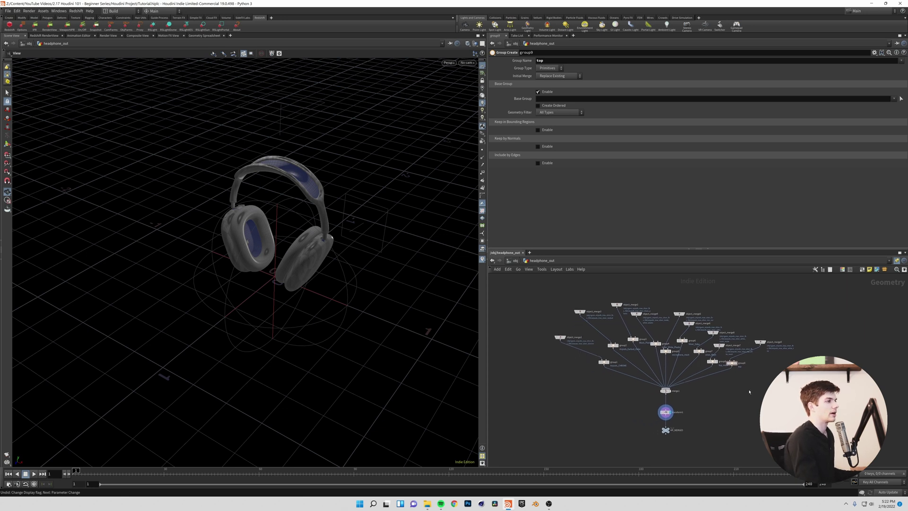
key(l)
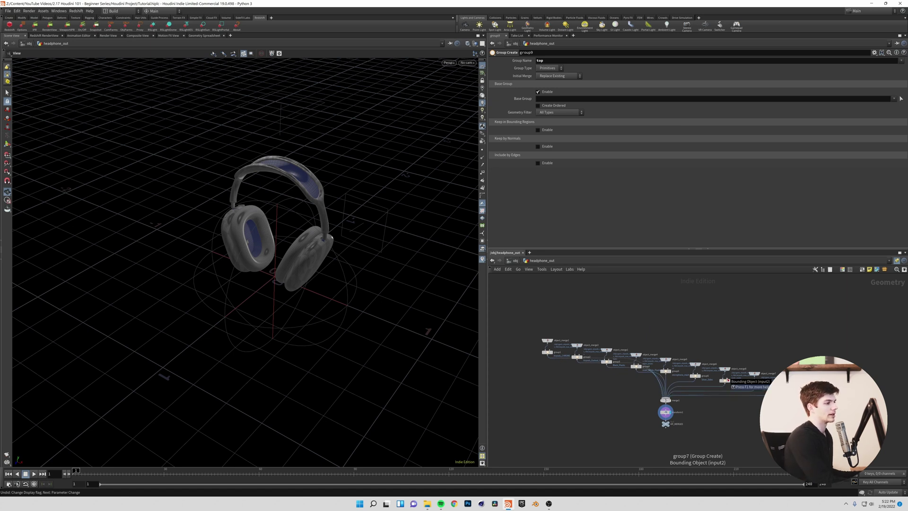
middle_drag(695, 426, 692, 362)
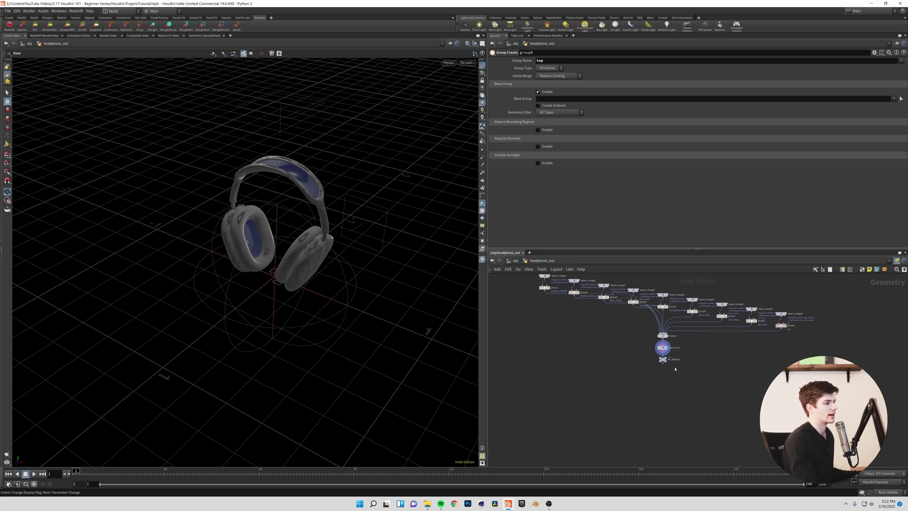
Step: Move the transform1 and HP_MERGED nodes further below merge1 to make room between them
drag(686, 384, 669, 366)
click(670, 365)
middle_drag(669, 366, 674, 412)
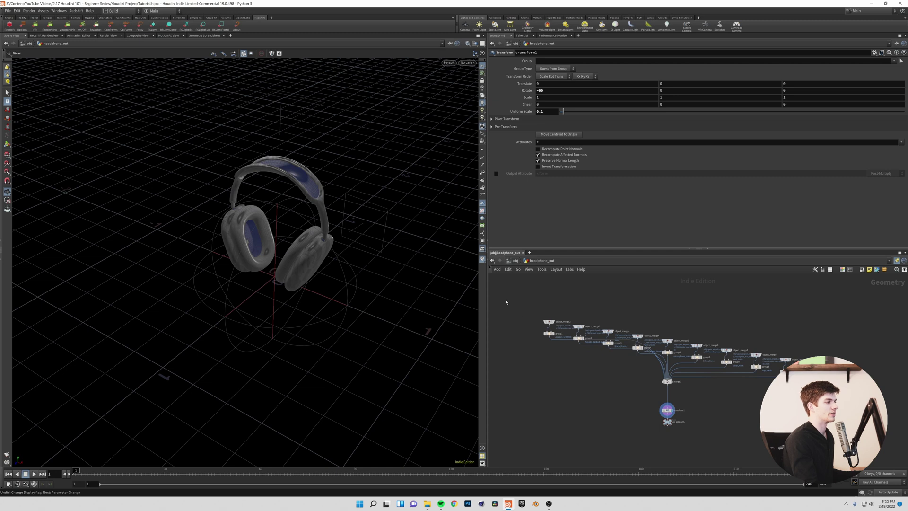
drag(506, 301, 842, 375)
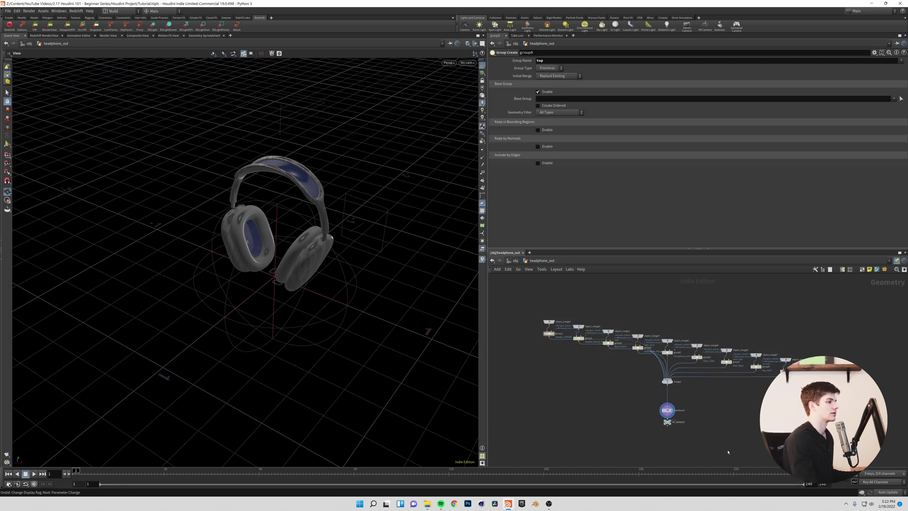
scroll(678, 389, up, 4)
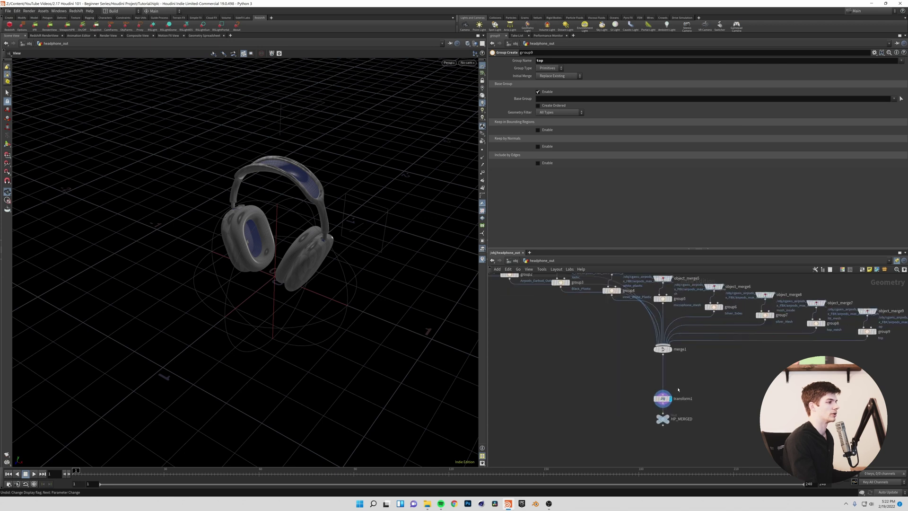
scroll(742, 403, up, 2)
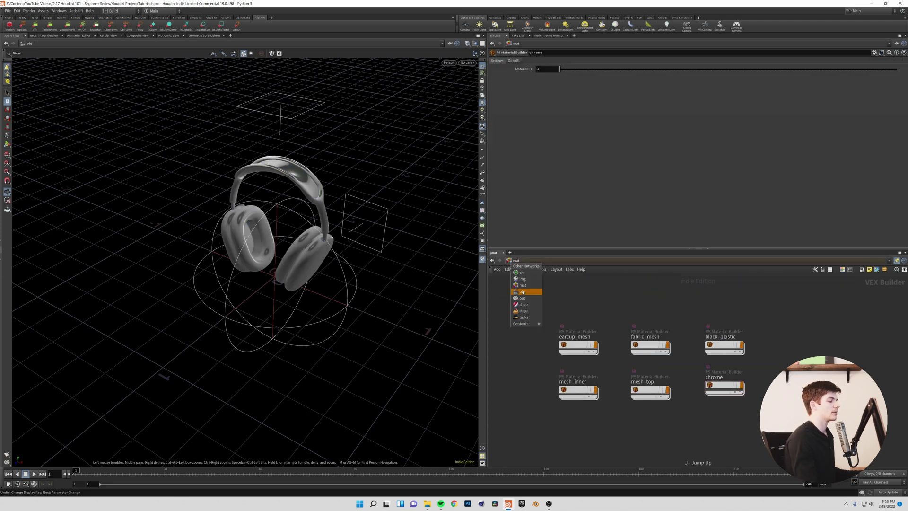
Step: Switch from the mat network to the obj network and move headphone_out and cam1 slightly away from the lights
click(523, 292)
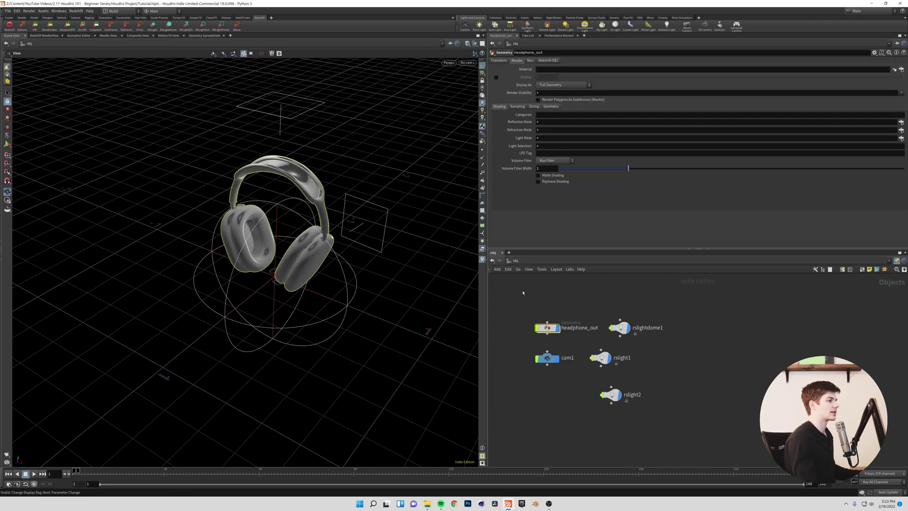
click(692, 384)
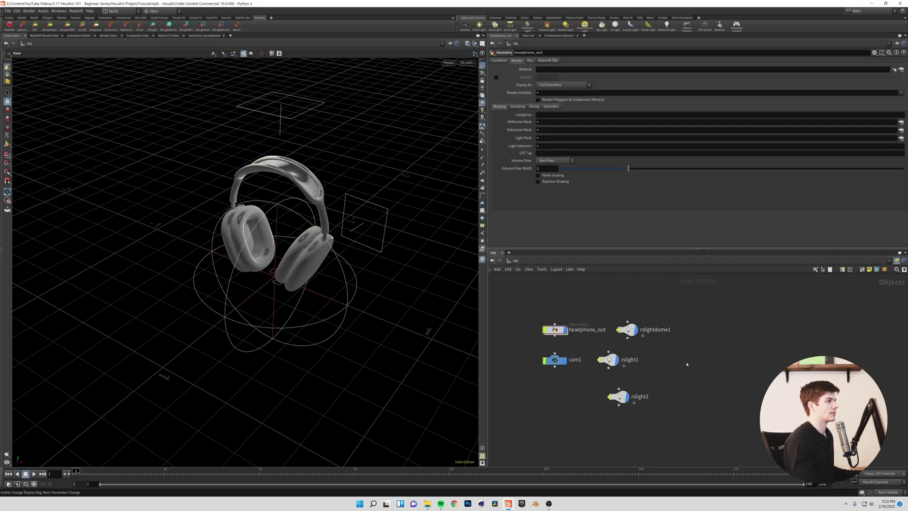
drag(526, 324, 578, 375)
drag(555, 330, 544, 326)
click(556, 300)
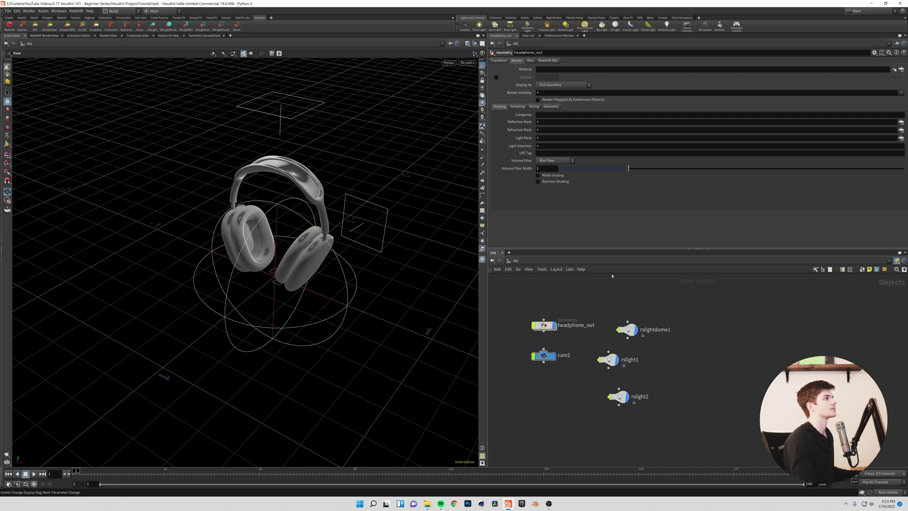
Step: Insert a Material node between merge1 and transform1 inside headphone_out and set the display flag on HP_MERGED
click(544, 326)
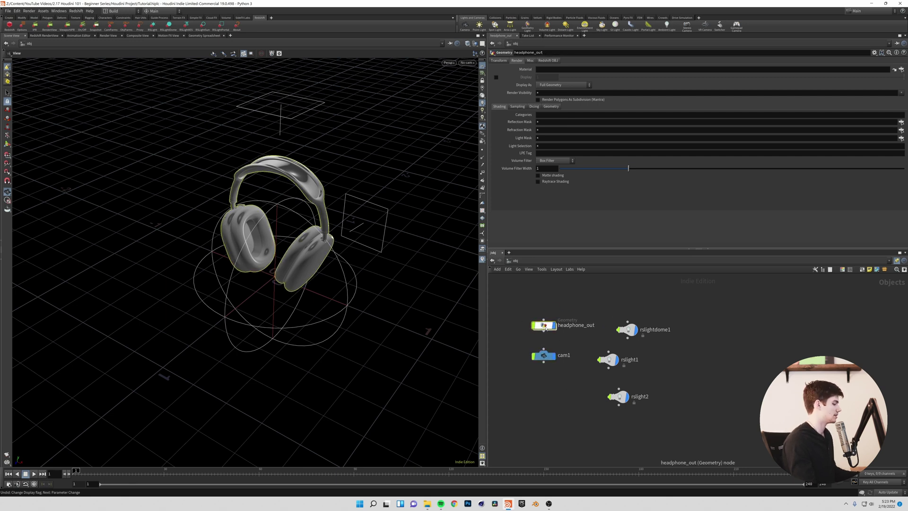
key(i)
scroll(700, 425, up, 5)
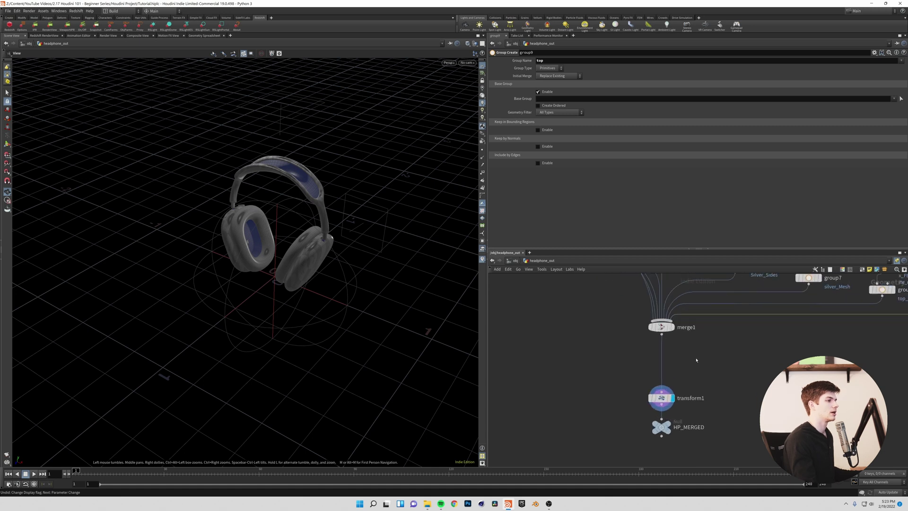
key(Tab)
text(mat)
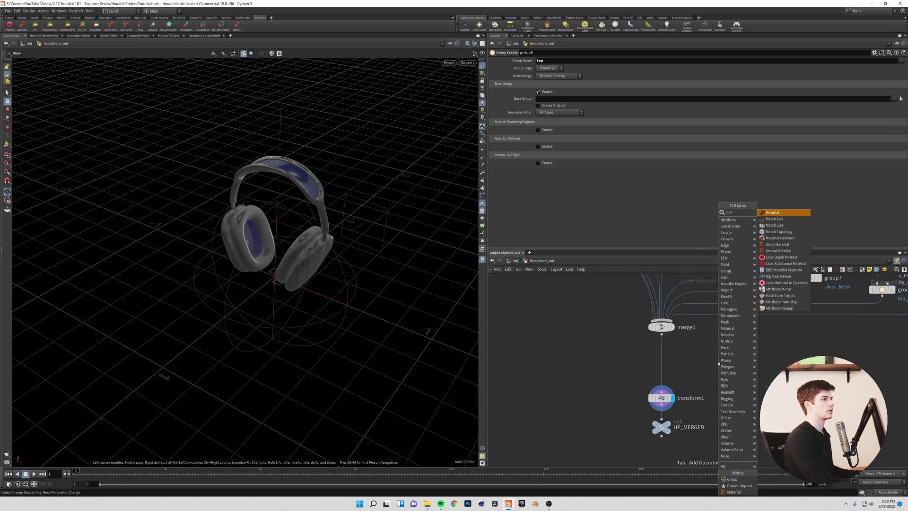
key(Return)
click(661, 359)
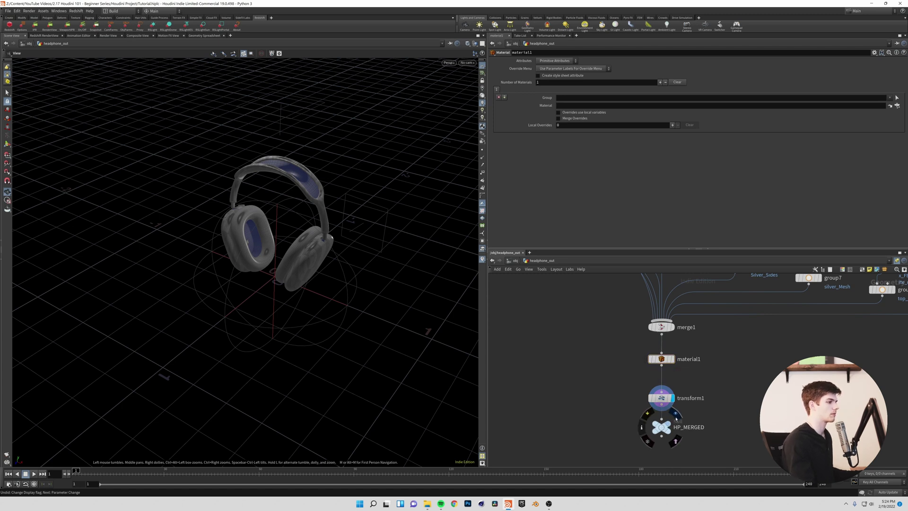
click(675, 413)
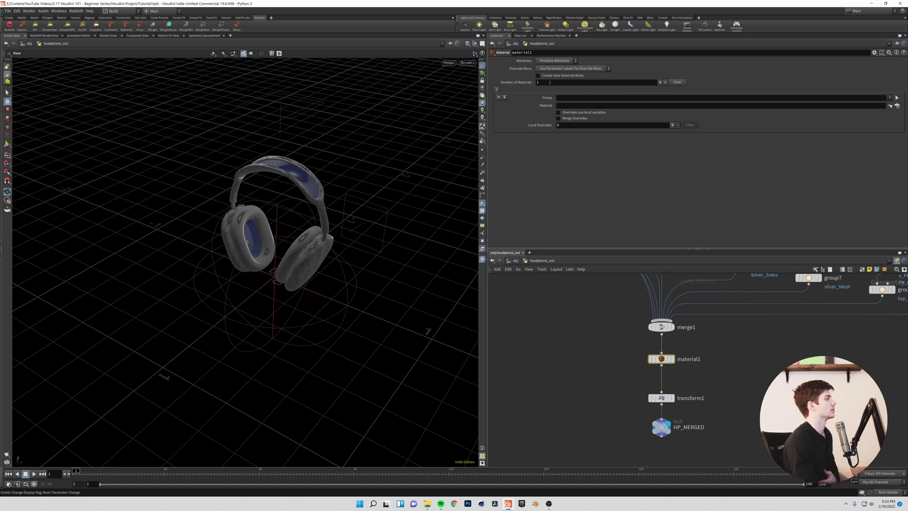
Step: Set the number of materials on the material1 node to 9, one for each headphone group
middle_drag(596, 321, 604, 325)
middle_drag(660, 319, 670, 371)
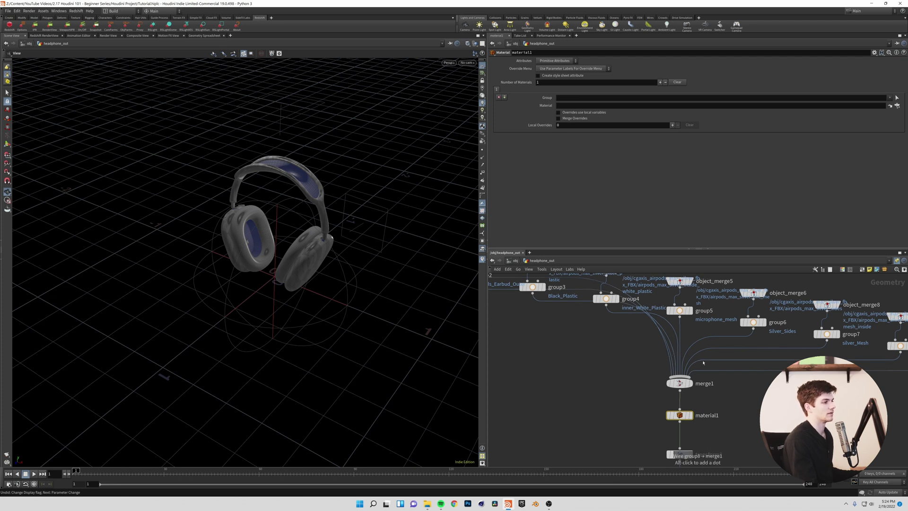
middle_drag(758, 385, 763, 404)
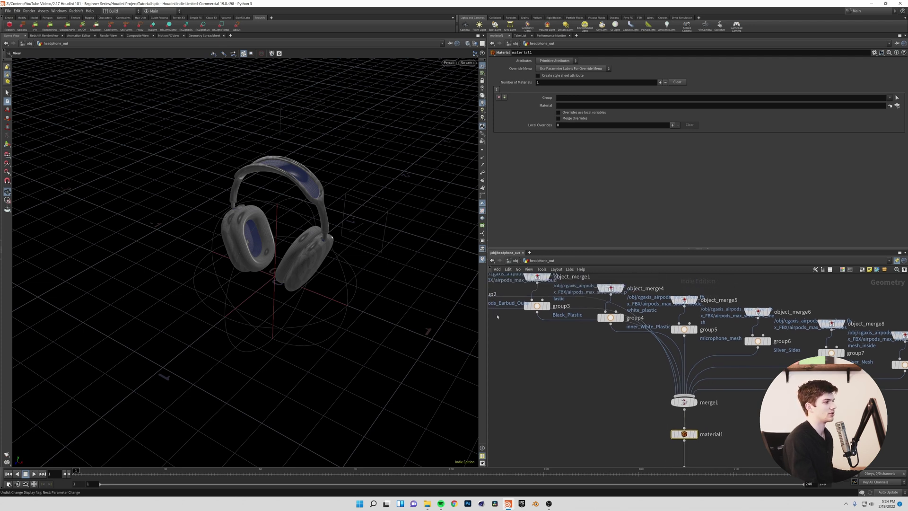
middle_drag(741, 444, 758, 383)
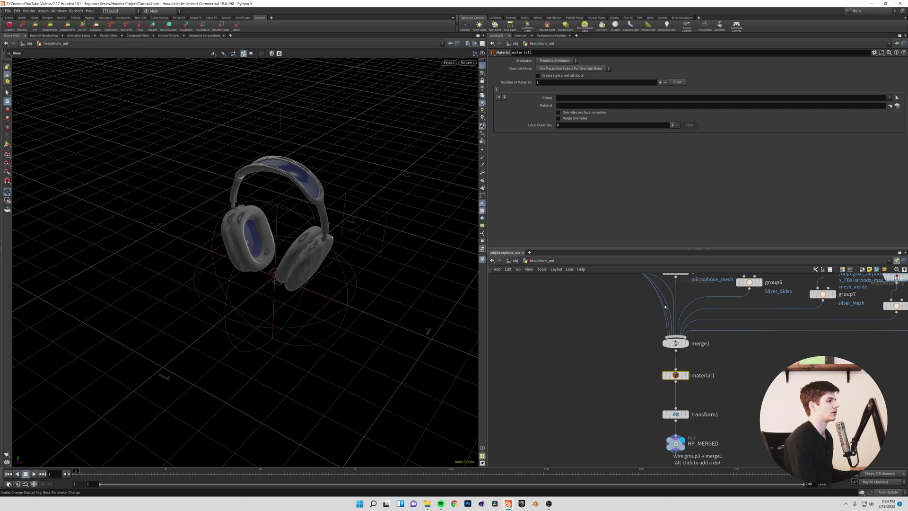
middle_drag(732, 390, 734, 375)
scroll(685, 357, up, 1)
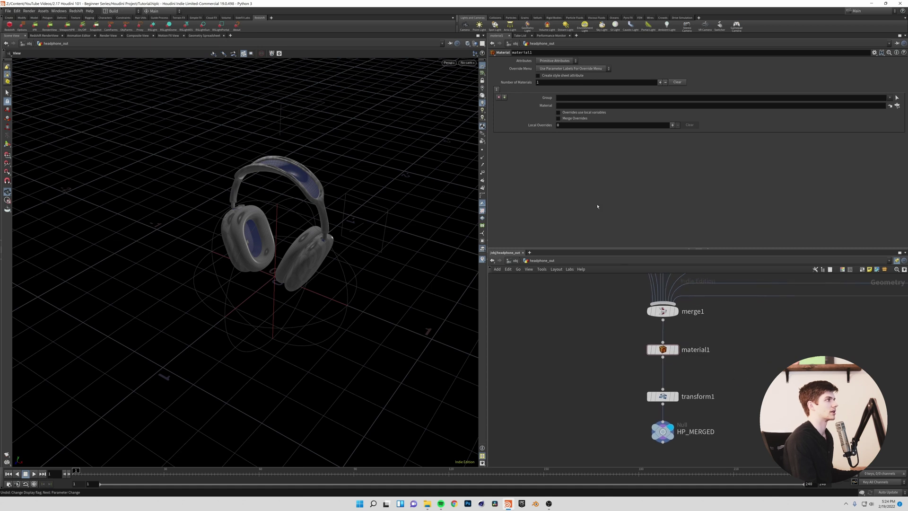
text(9)
key(Return)
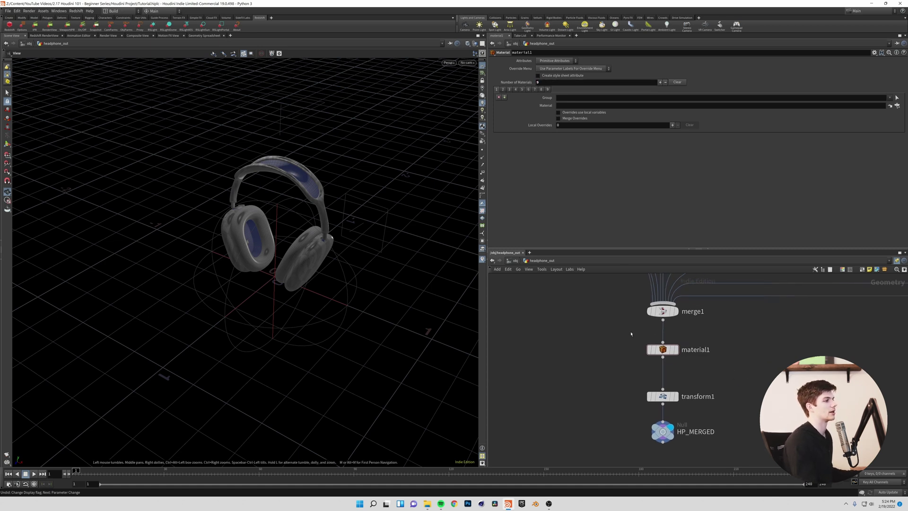
Step: Assign the /mat/mesh_top material to the top_mesh group in the first material entry of material1
middle_drag(630, 334, 627, 356)
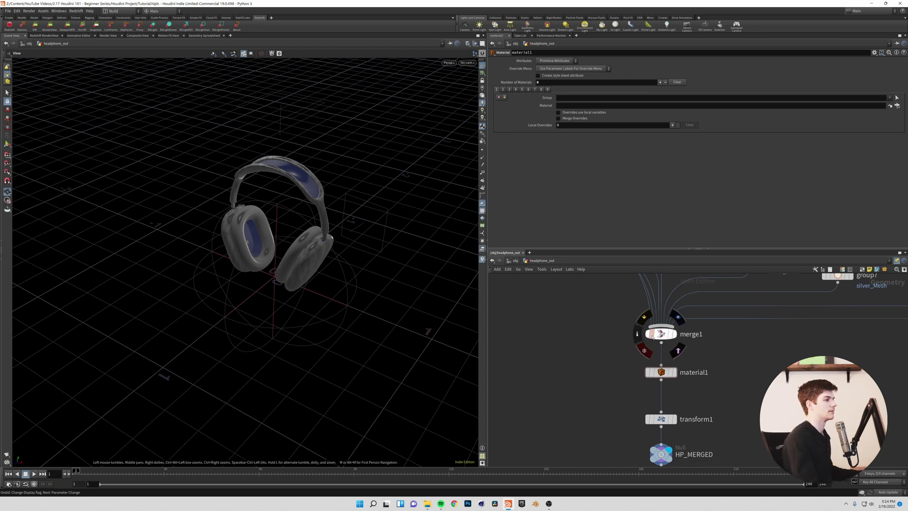
click(660, 371)
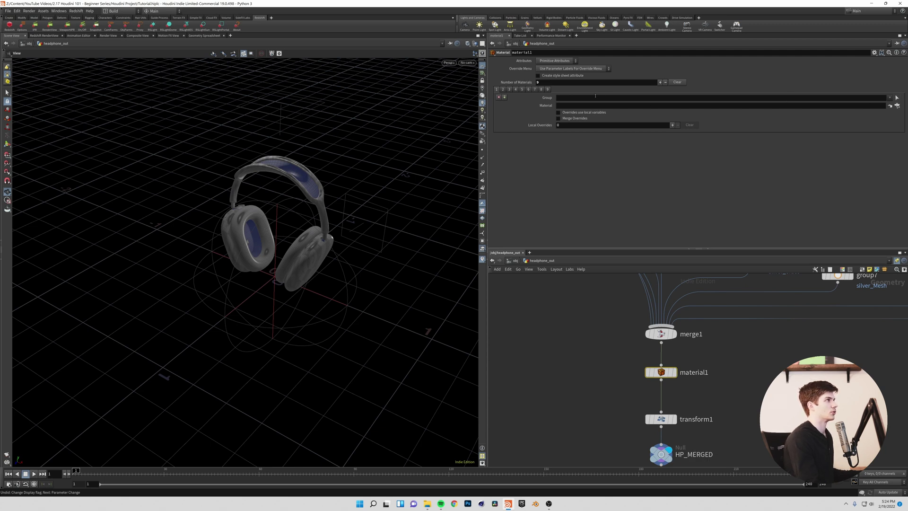
click(889, 99)
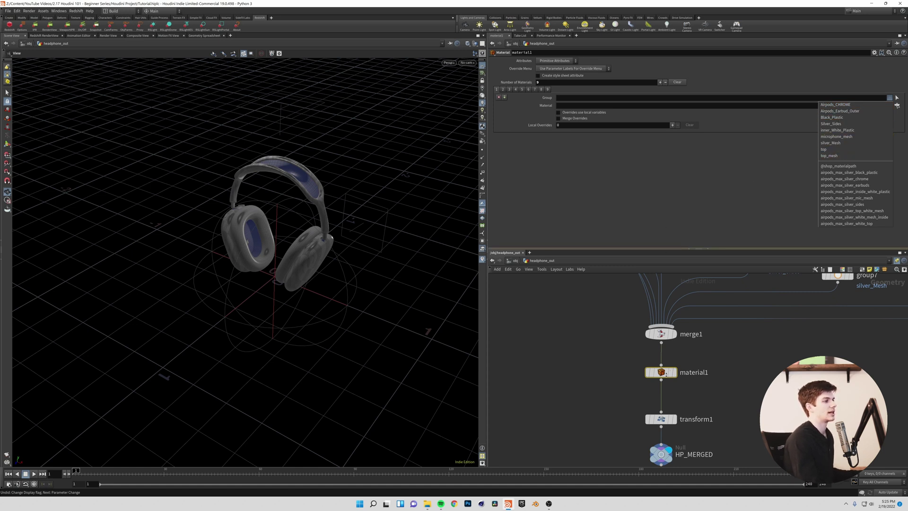
click(829, 156)
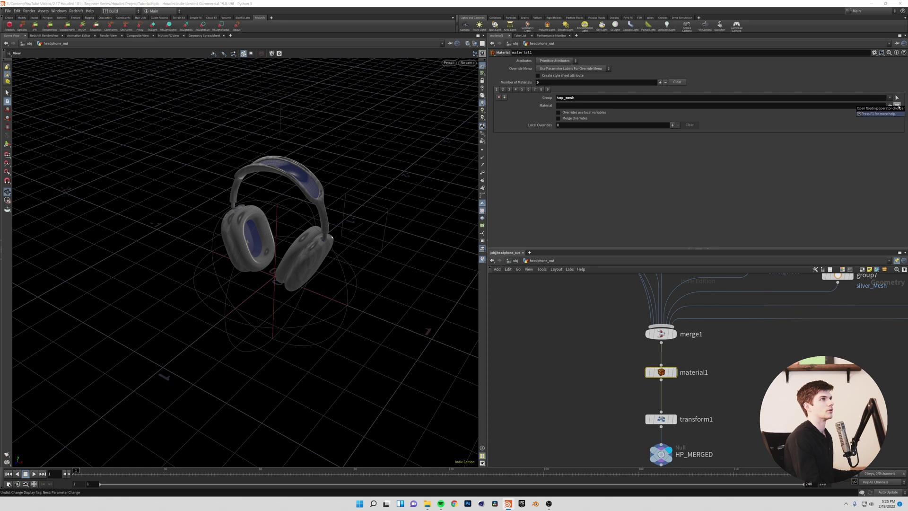
click(899, 107)
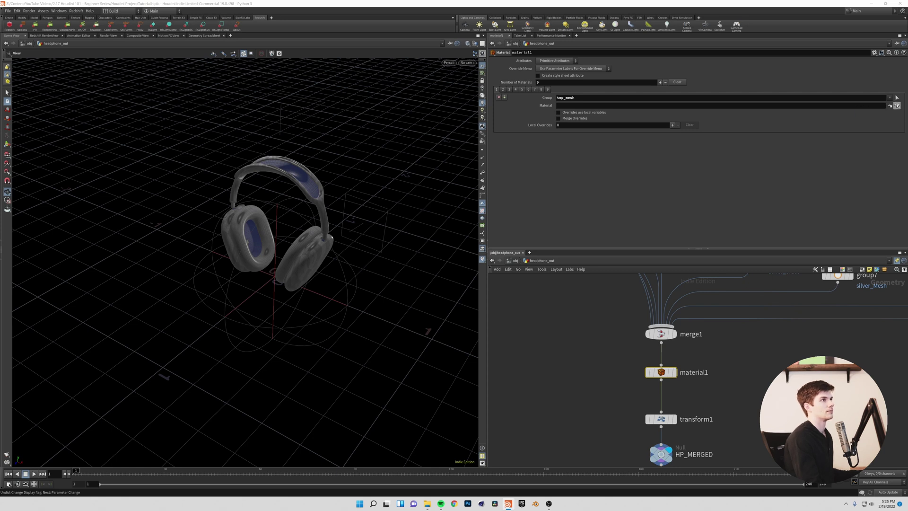
click(897, 106)
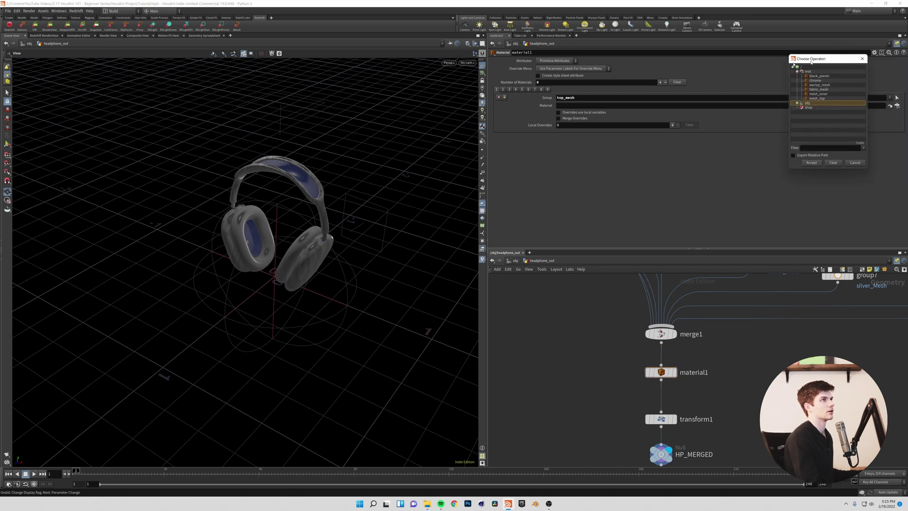
drag(850, 55, 417, 112)
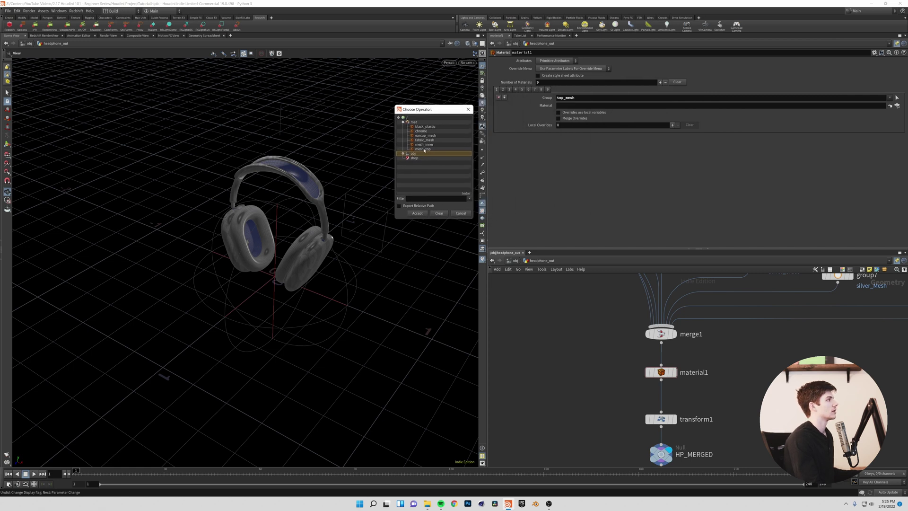
click(423, 150)
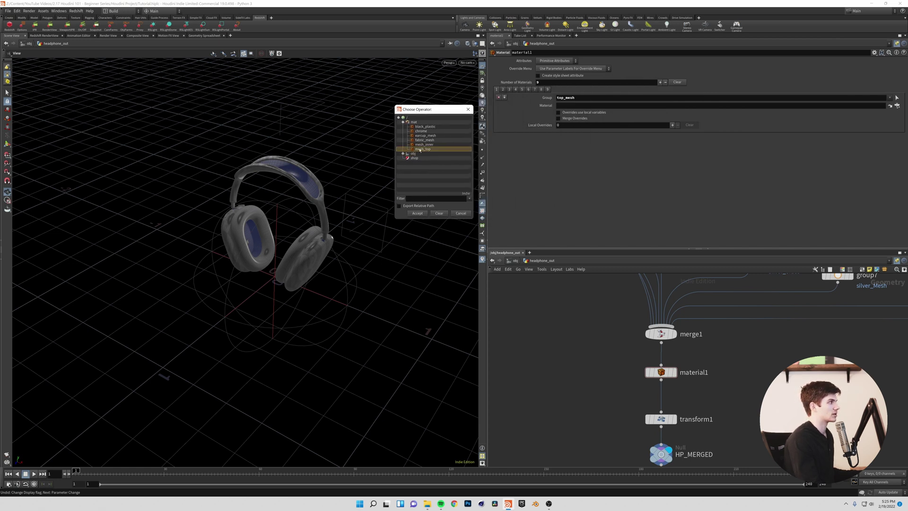
click(417, 214)
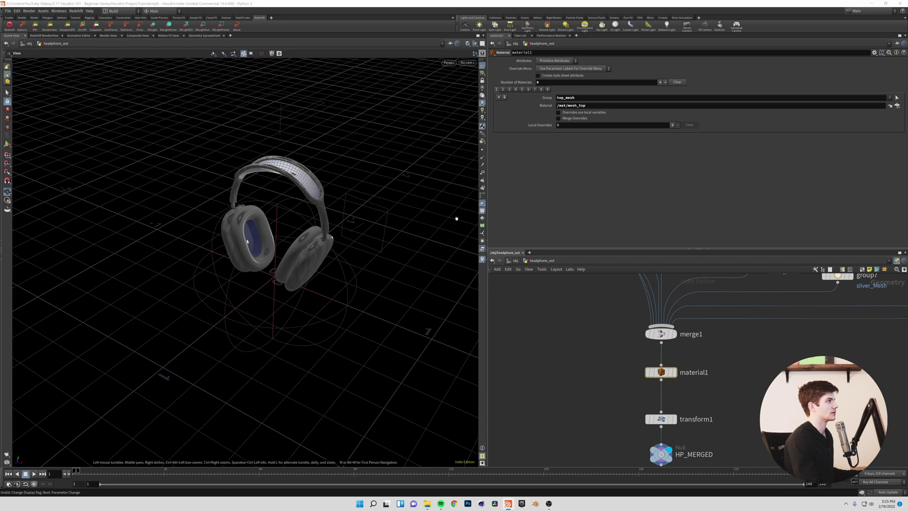
Step: Assign the /mat/silver material to the top group in the second material entry of material1
click(508, 89)
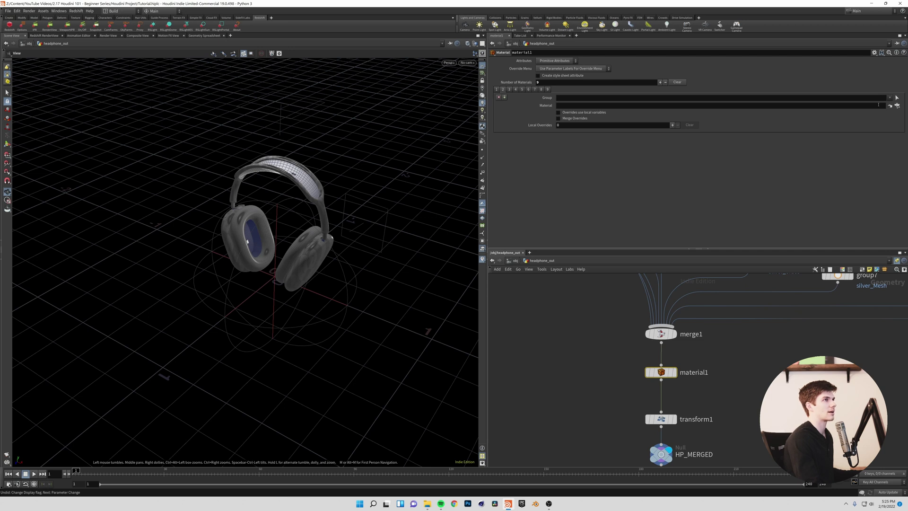
click(888, 98)
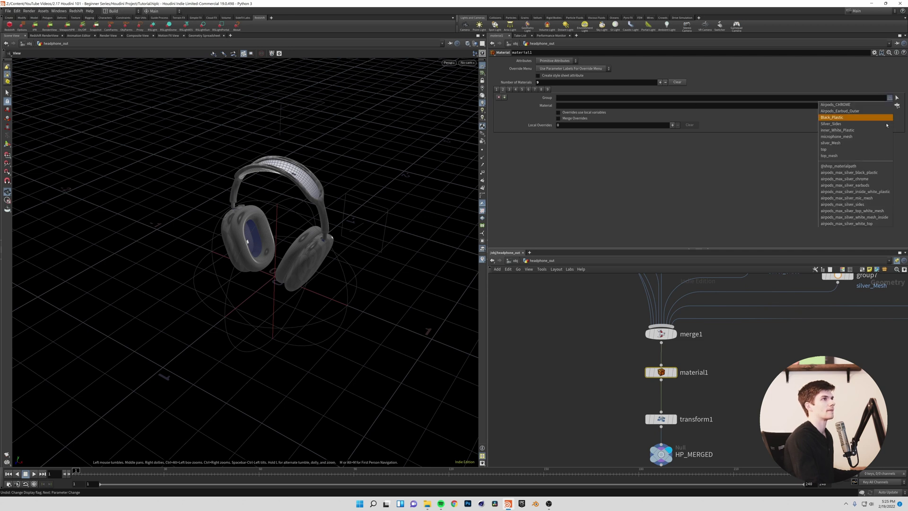
click(848, 149)
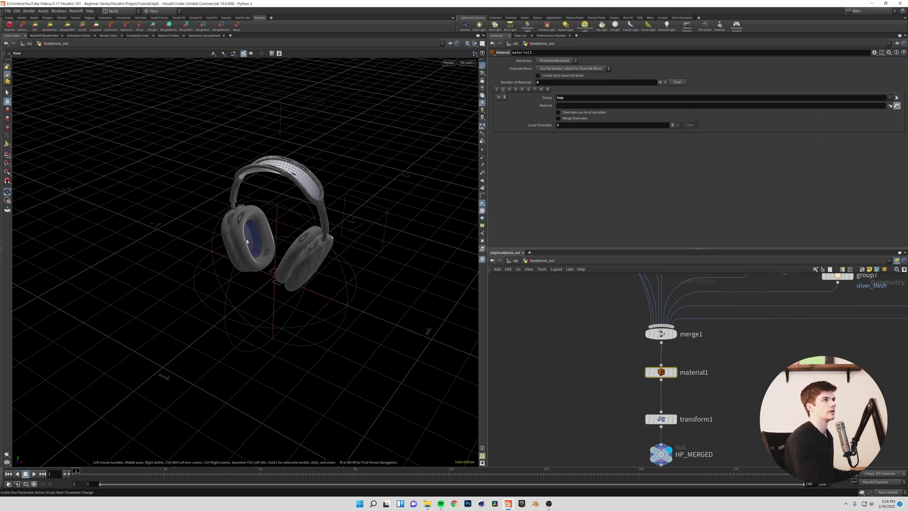
click(895, 106)
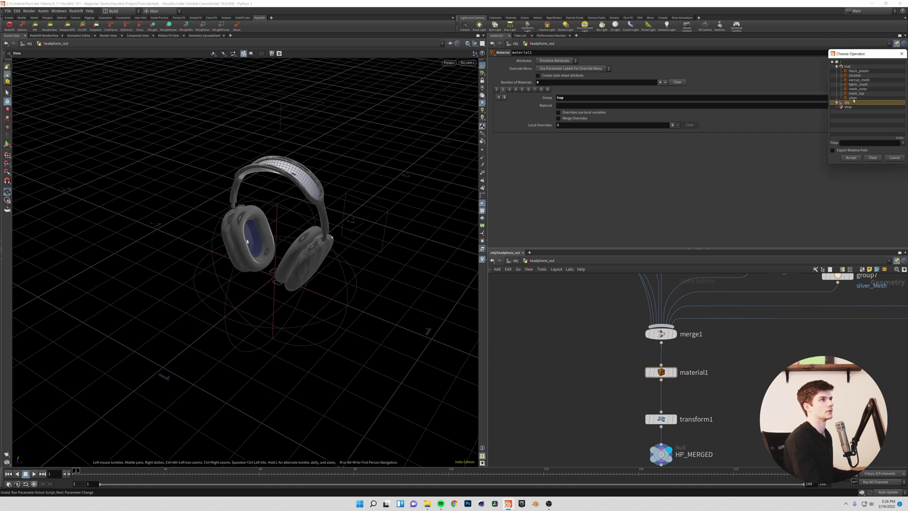
double_click(853, 98)
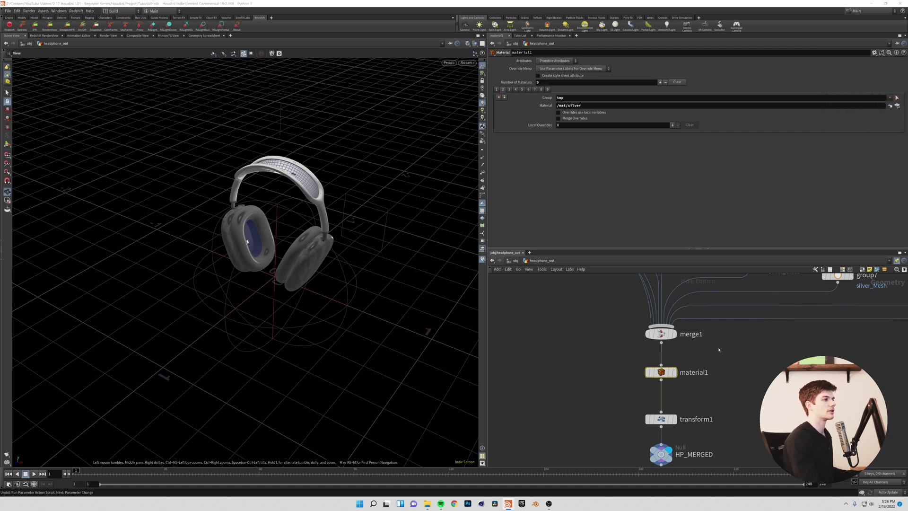
Step: Assign the /mat/silver material to the Silver_Sides group in the third material entry of material1
click(509, 90)
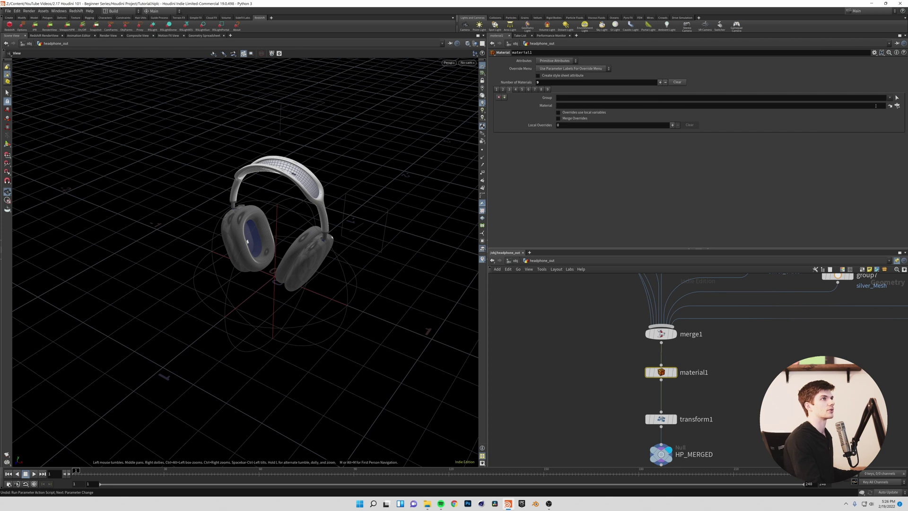
click(889, 97)
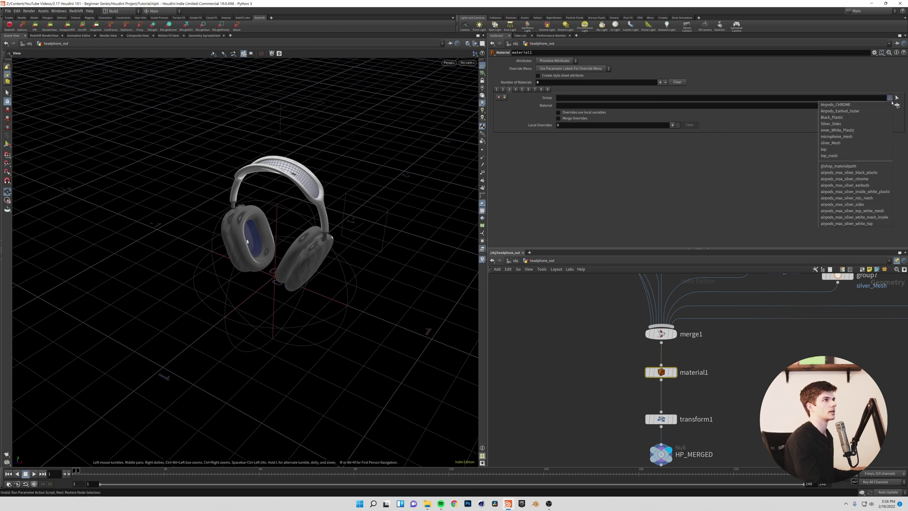
click(849, 124)
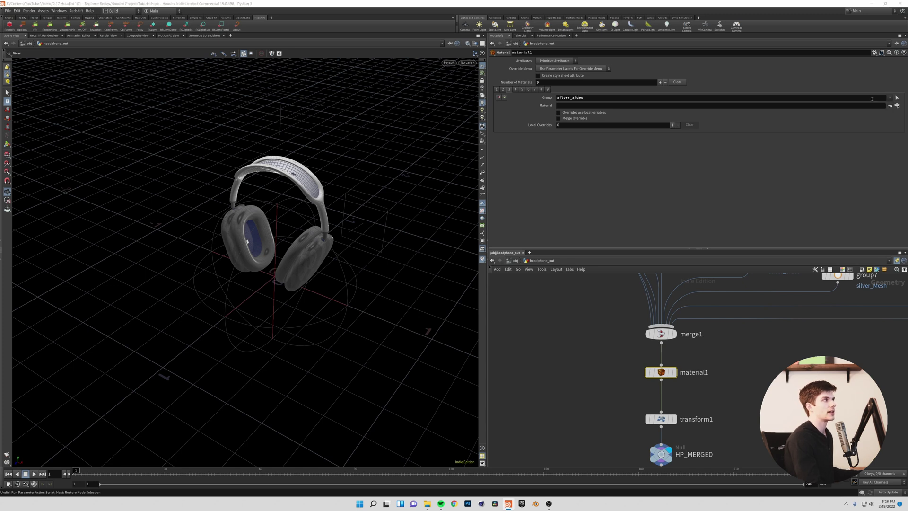
click(897, 105)
click(854, 98)
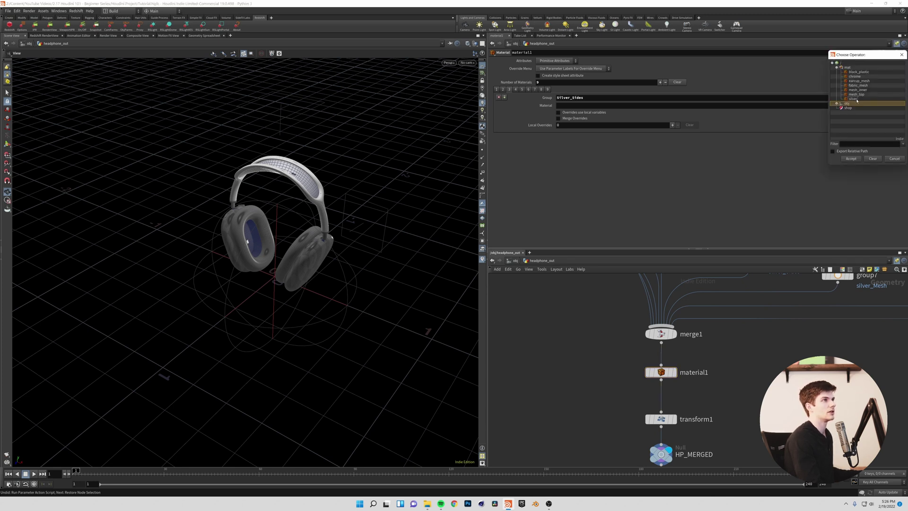
click(851, 159)
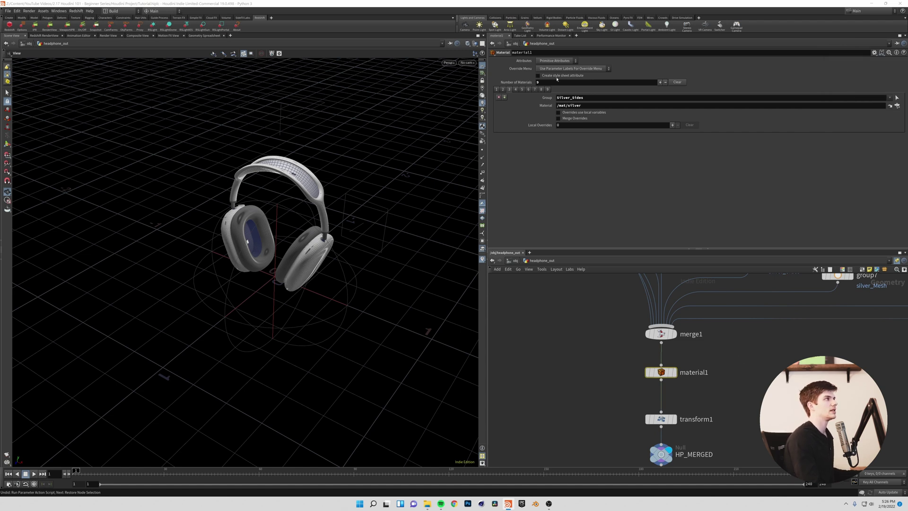
Step: Assign the /mat/black_plastic material to the Black_Plastic group in the fourth material entry of material1
click(515, 90)
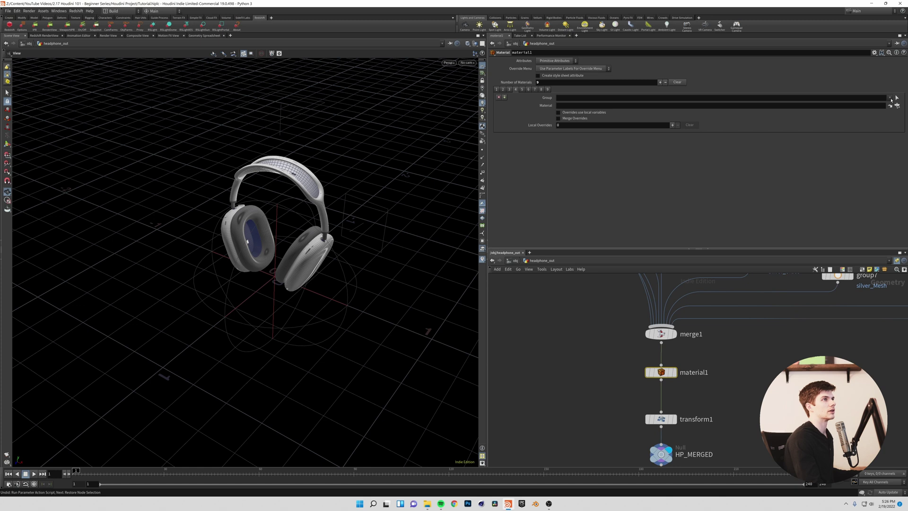
click(889, 99)
click(850, 118)
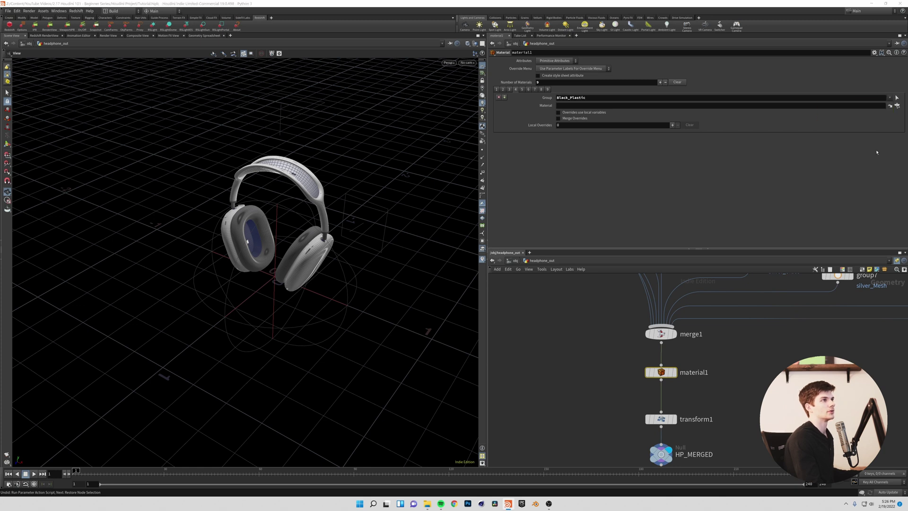
click(896, 105)
click(856, 71)
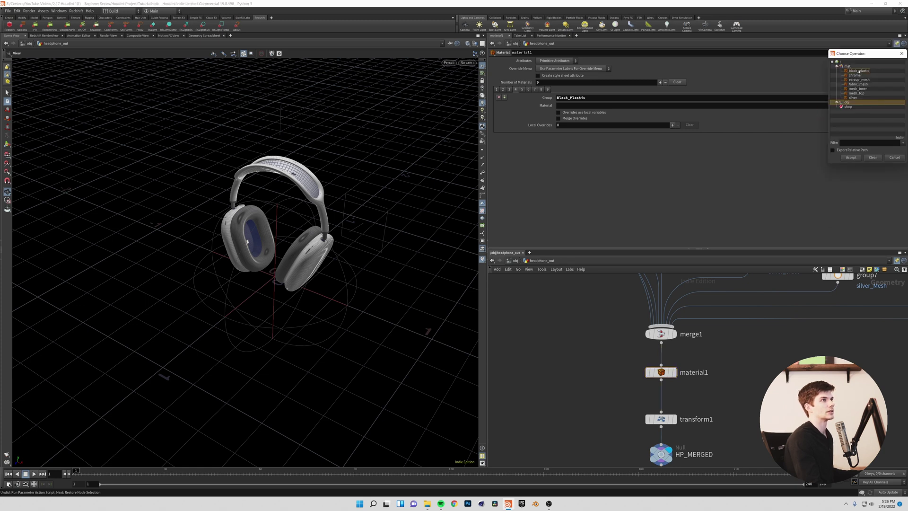
click(850, 158)
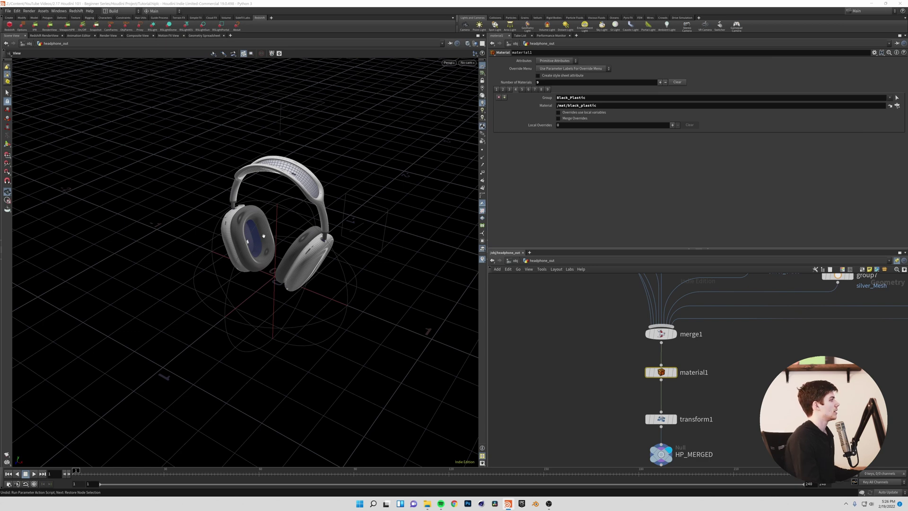
Step: Render the headphones with Redshift to check the assigned materials
drag(257, 231, 288, 244)
scroll(288, 244, up, 2)
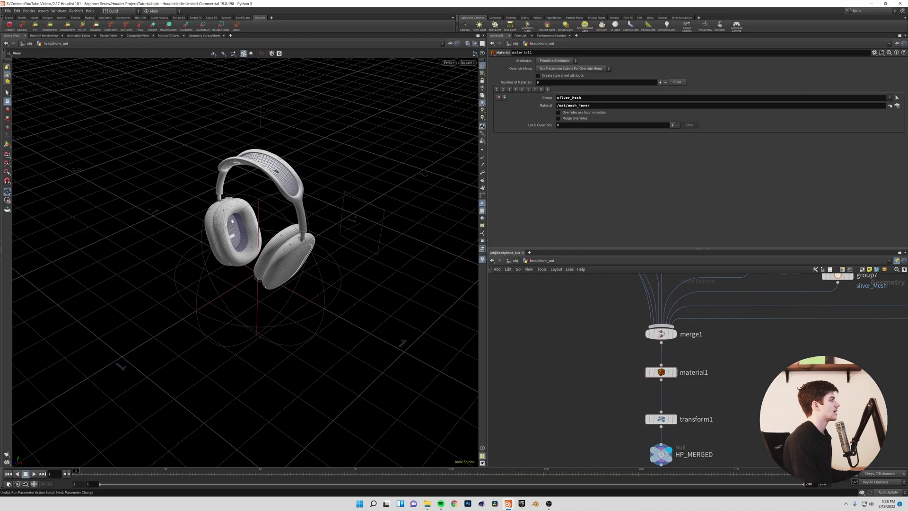
drag(231, 219, 268, 221)
middle_drag(268, 221, 266, 223)
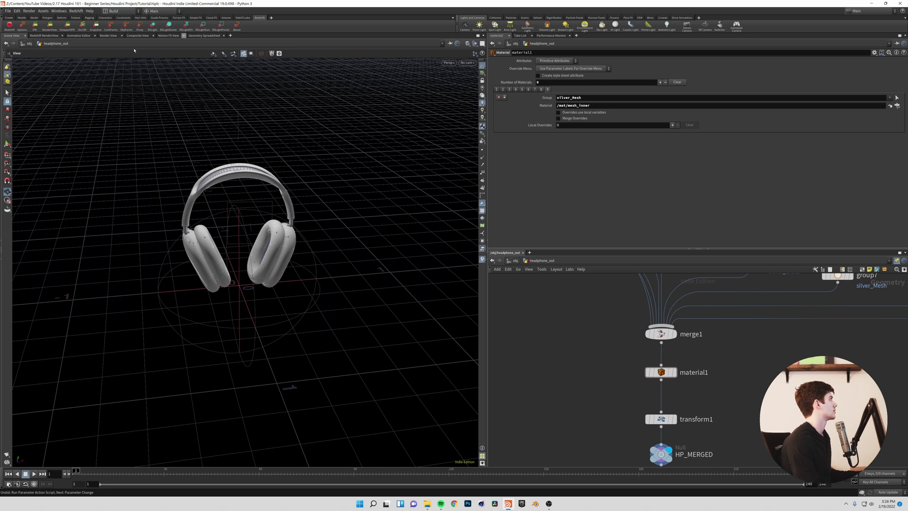
click(108, 35)
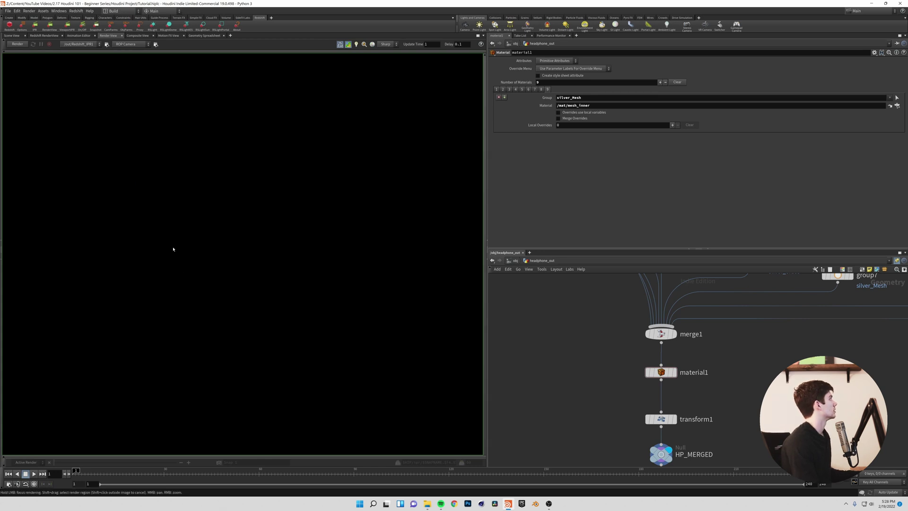
click(17, 44)
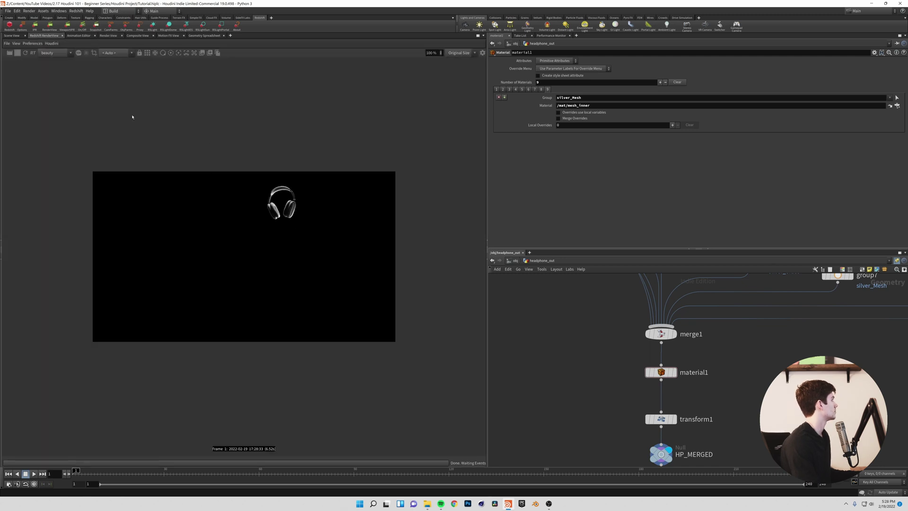
Step: Look through cam1 in the scene view and render the headphones from that camera in the Redshift RenderView
click(12, 35)
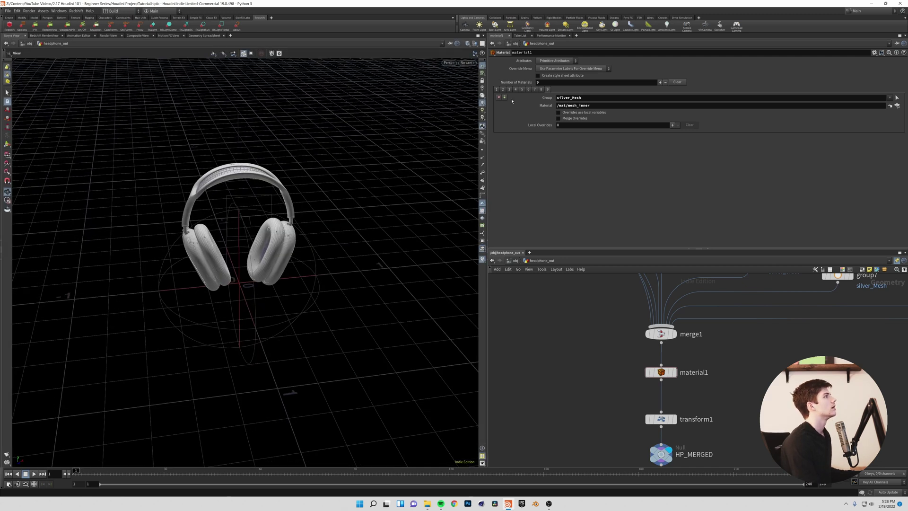
click(467, 62)
click(478, 93)
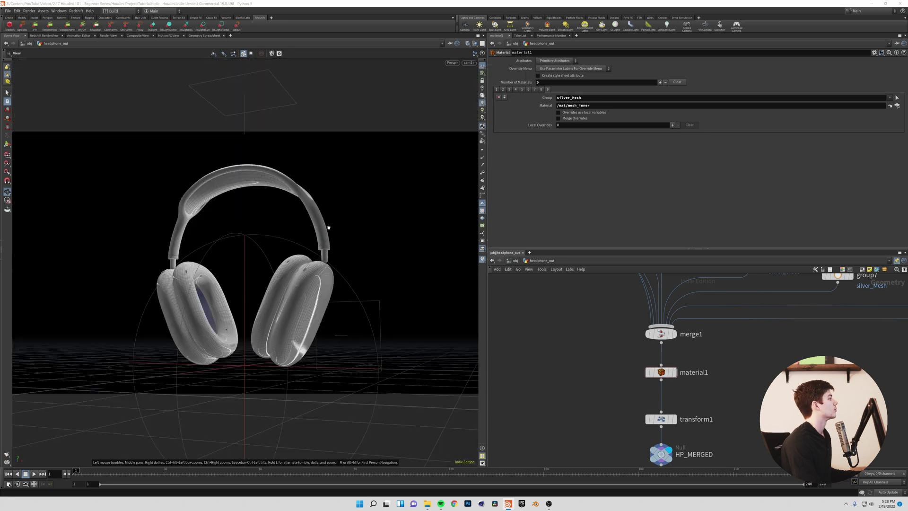
click(43, 35)
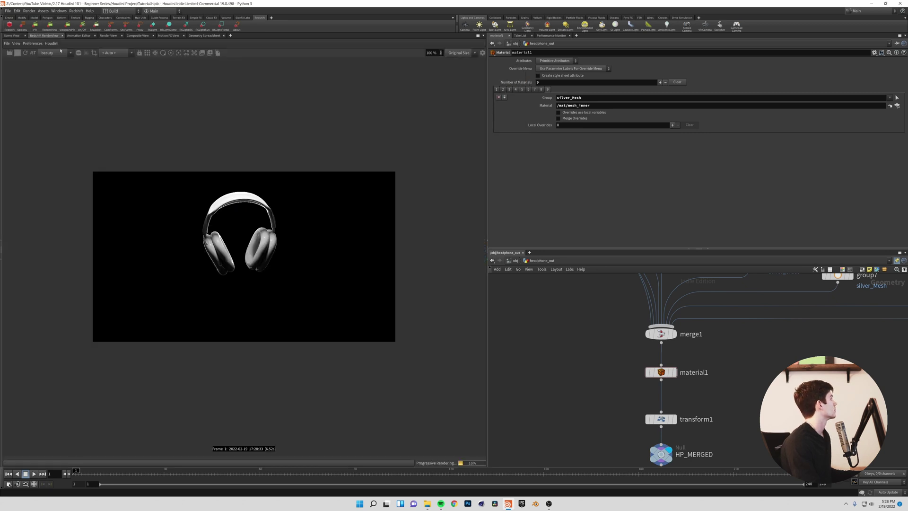
click(26, 53)
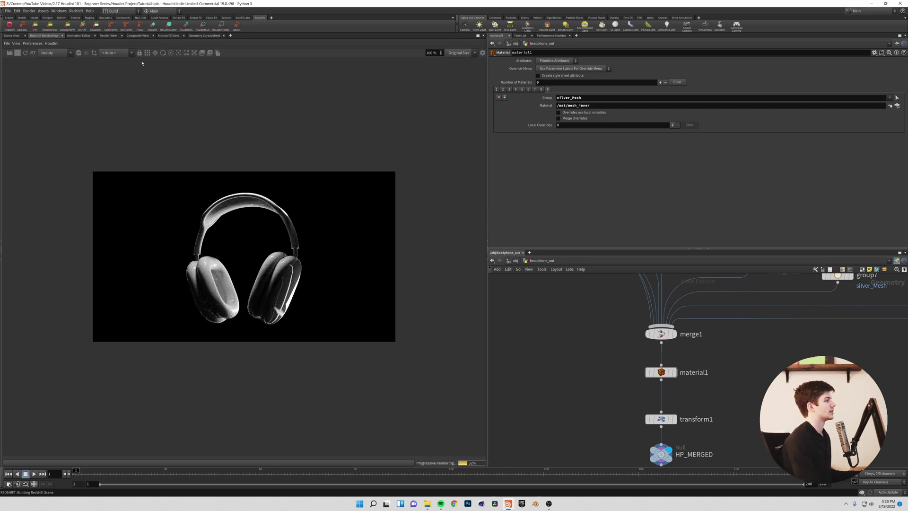
Step: Return to the scene view, leave headphone_out and open the mesh_top material builder in the mat network
click(11, 36)
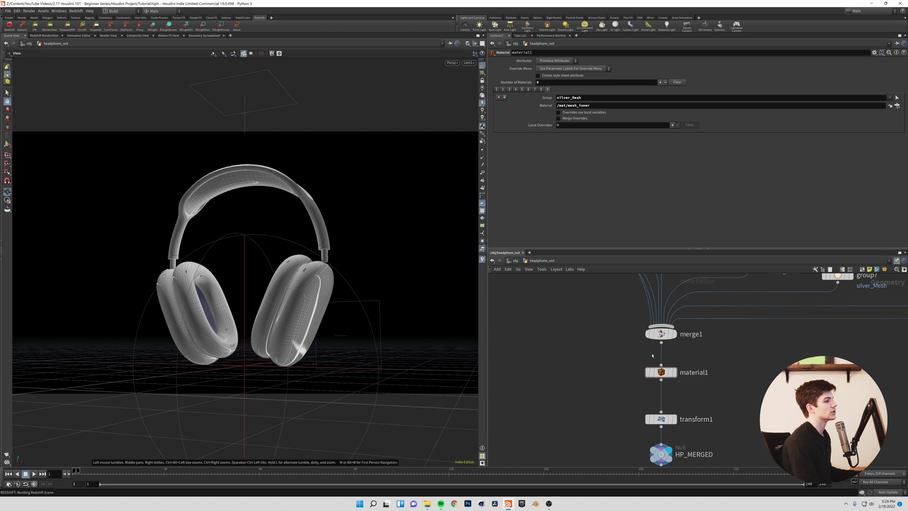
key(u)
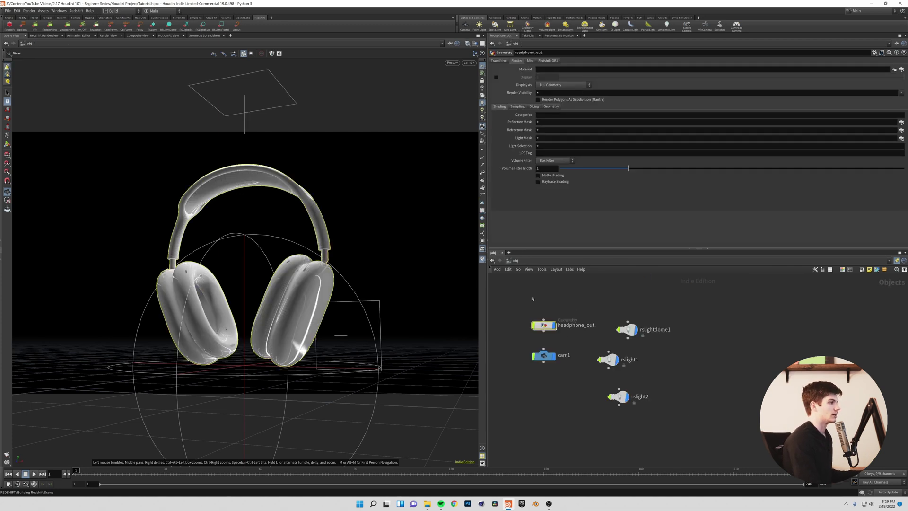
drag(535, 324, 528, 316)
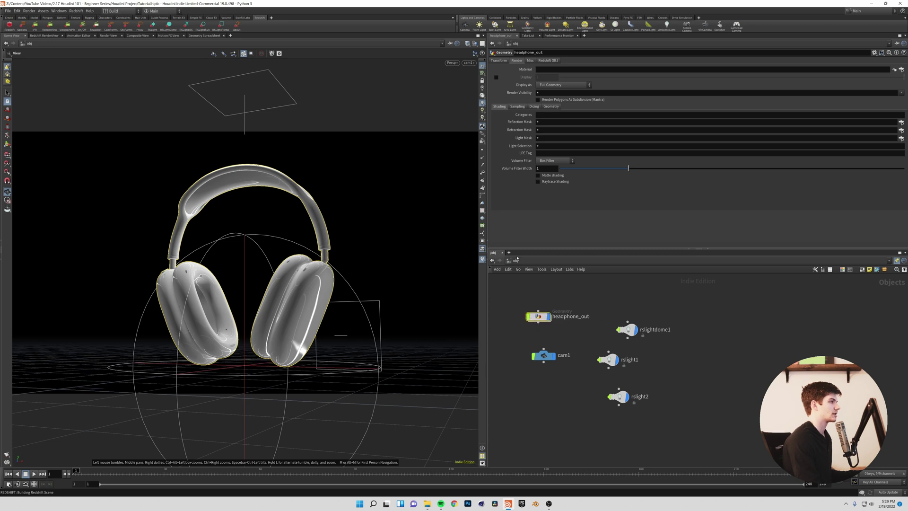
click(514, 261)
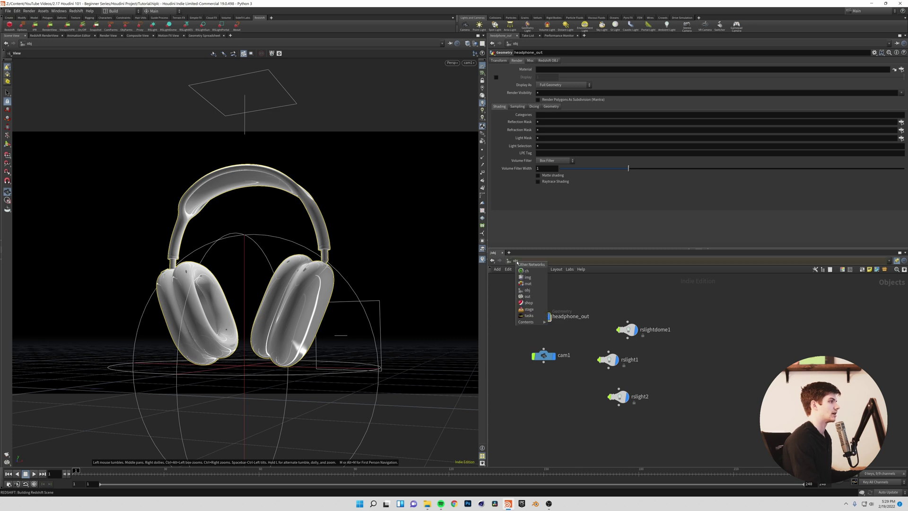
click(528, 283)
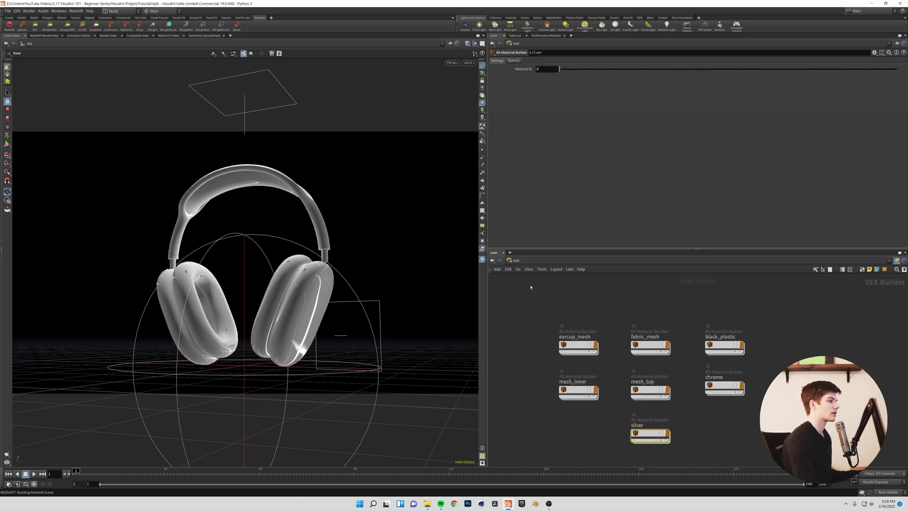
drag(497, 296, 752, 443)
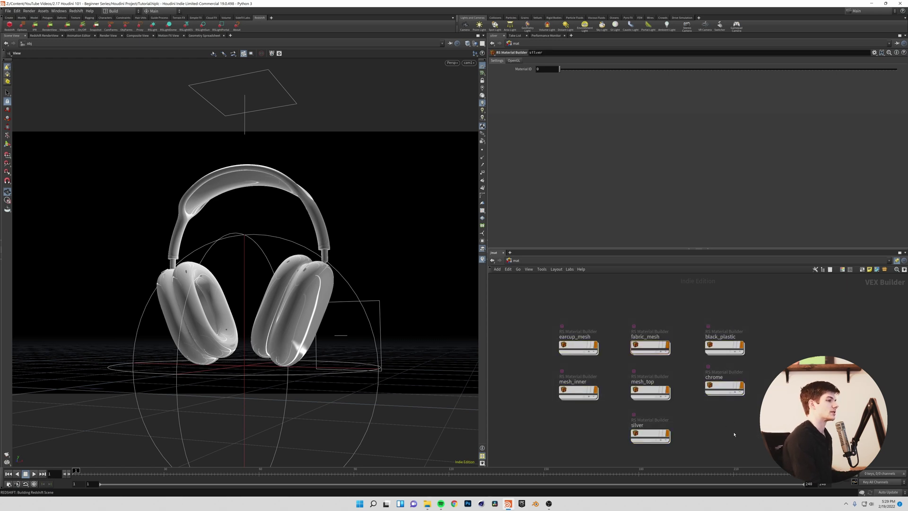
double_click(649, 386)
Step: Expand the Base Properties inputs of Material1 in mesh_top and move it with redshift_material1 to leave room for texture nodes before it
drag(658, 350, 630, 332)
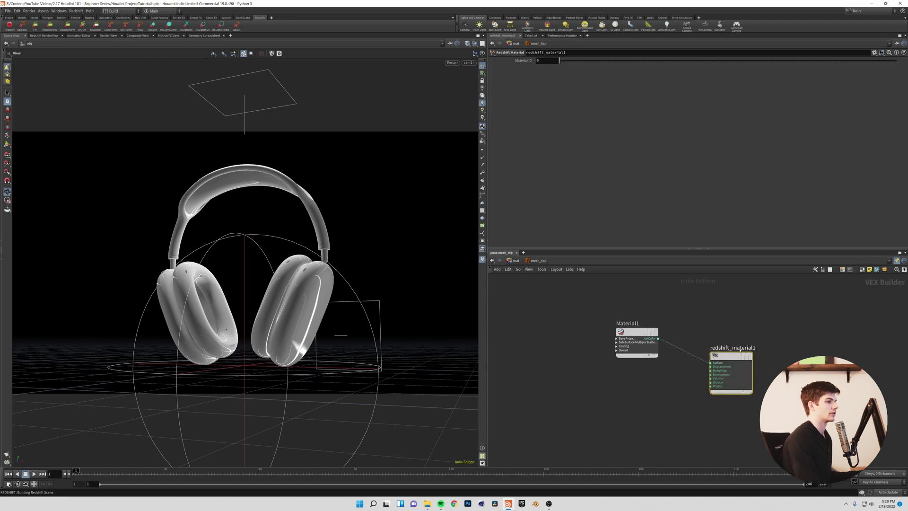
drag(728, 356, 730, 332)
click(696, 396)
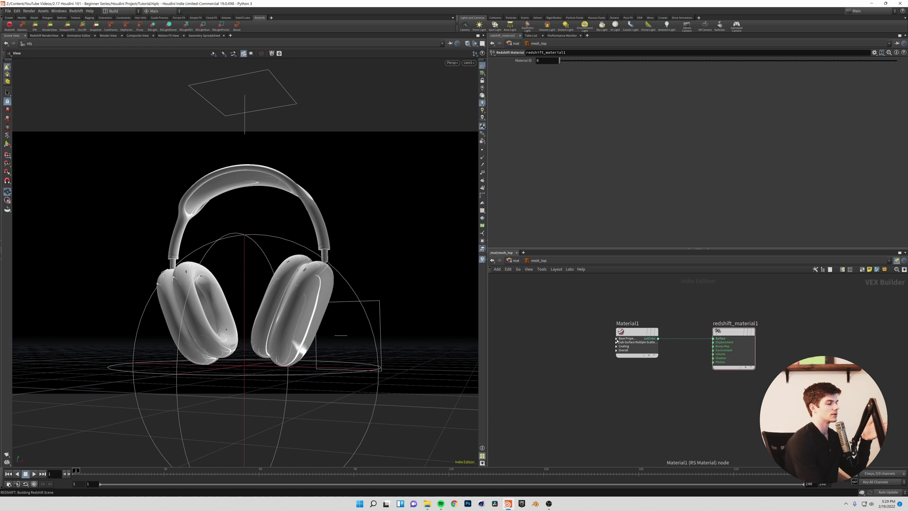
mouse_move(617, 341)
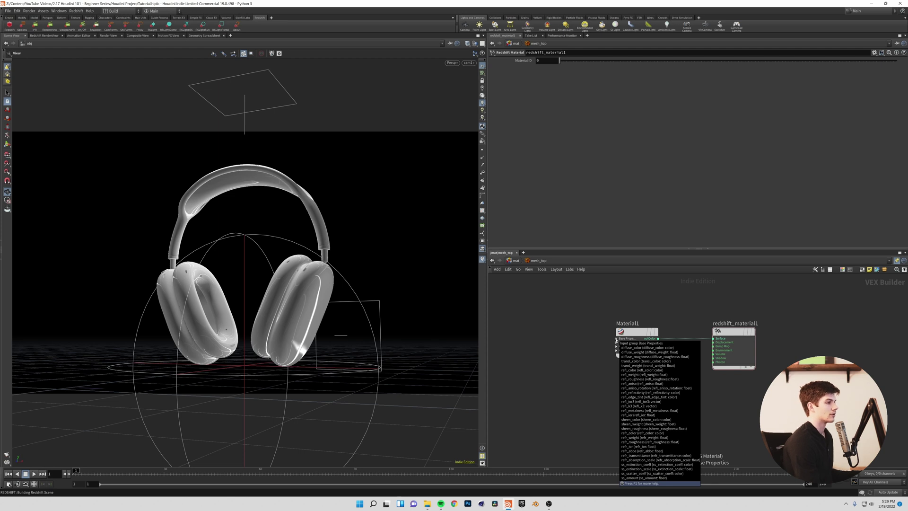
click(616, 338)
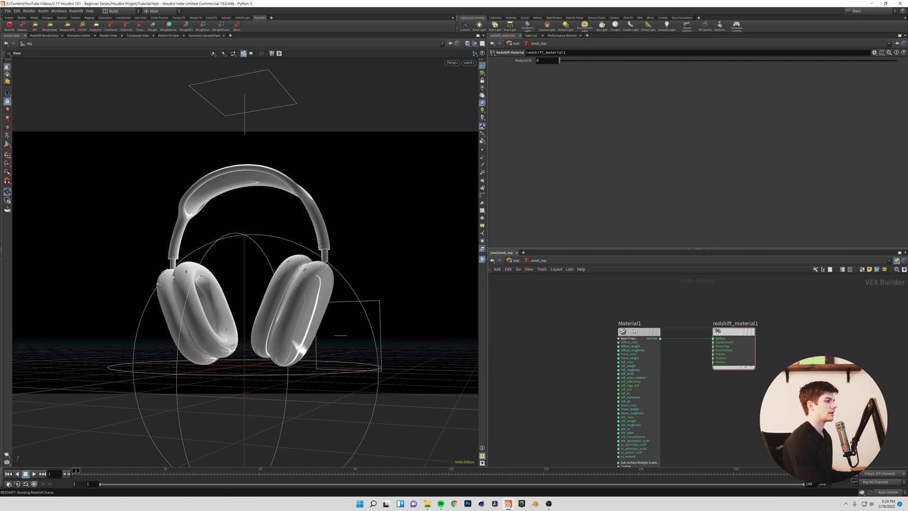
drag(631, 333, 628, 299)
drag(732, 332, 731, 303)
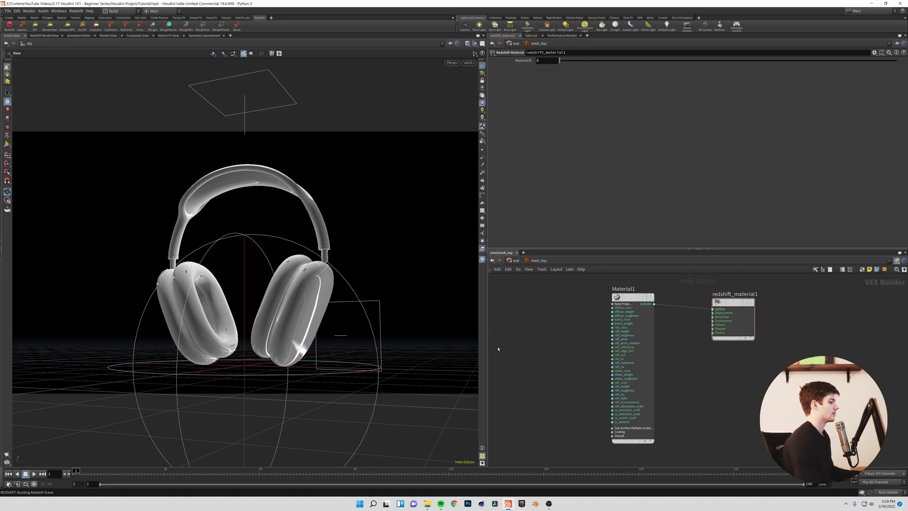
drag(583, 289, 713, 321)
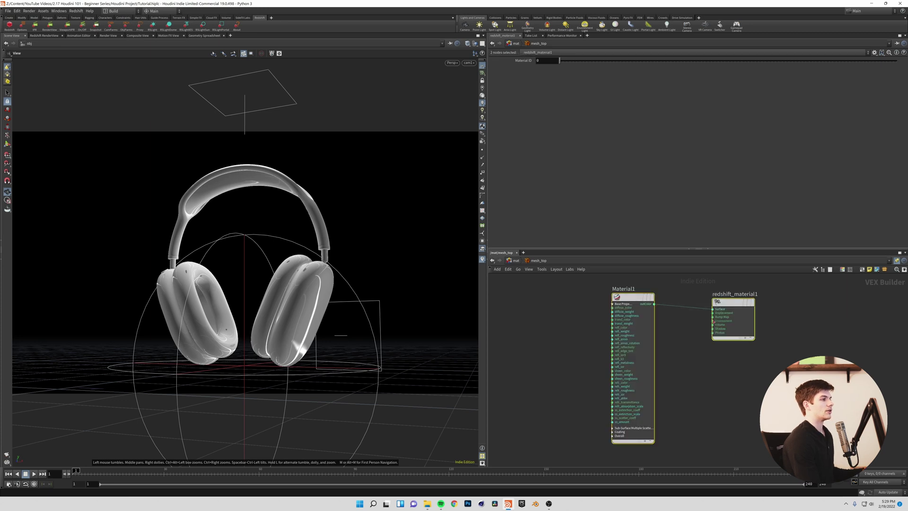
drag(622, 297, 681, 298)
Step: Add an RS Texture node in front of Material1 in the mesh_top network
key(Tab)
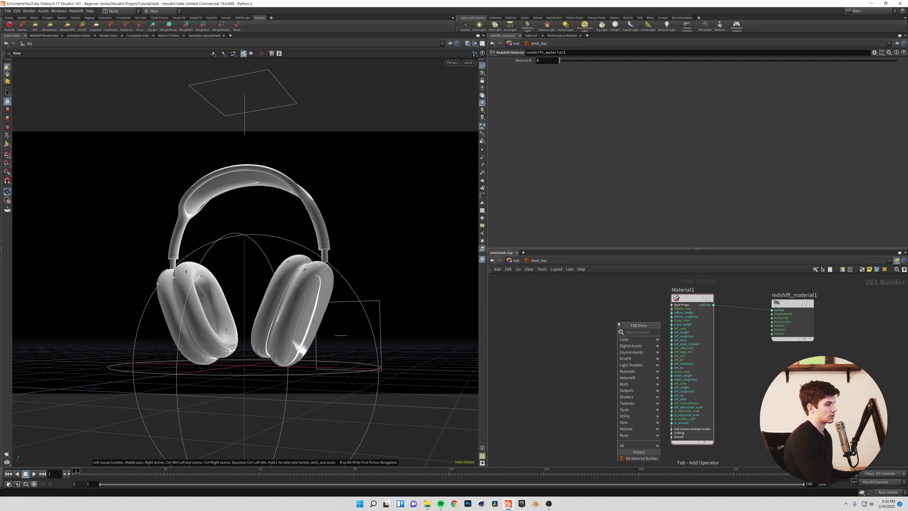
text(rs)
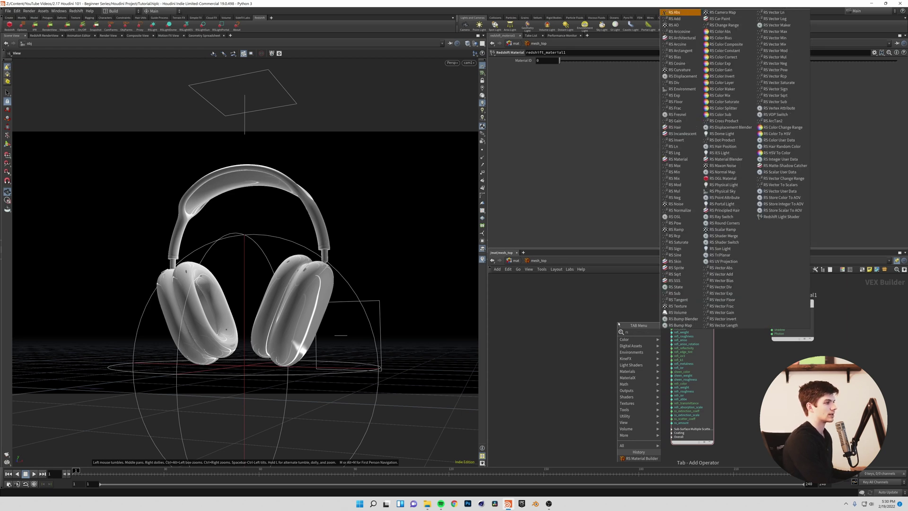
text( tex)
key(Return)
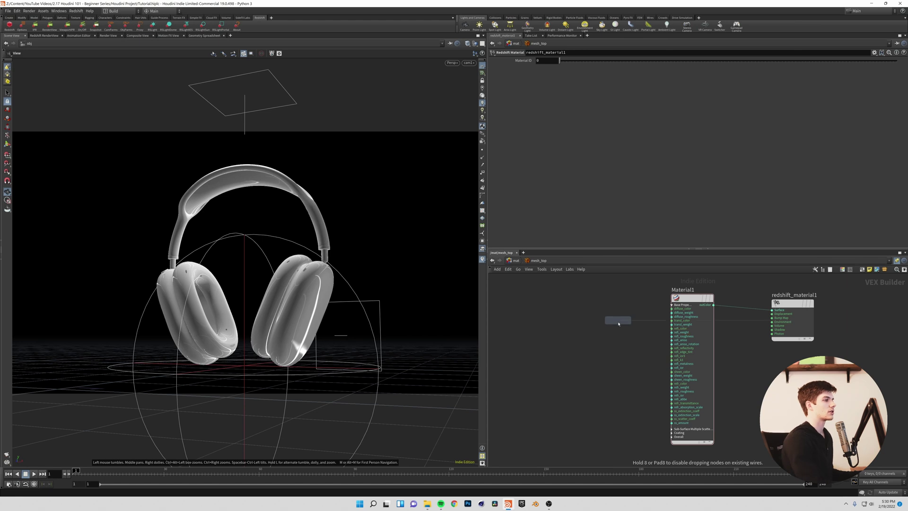
click(618, 322)
drag(618, 322, 566, 315)
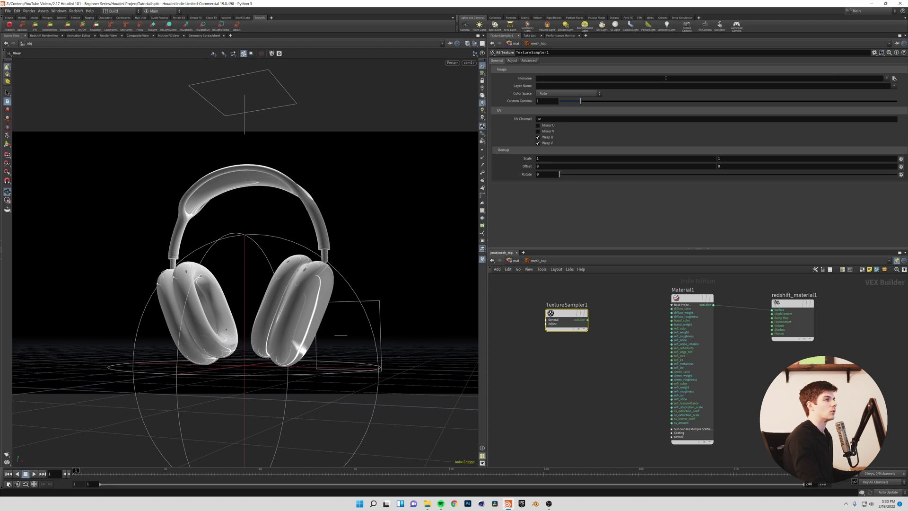
Step: Browse for TextureSampler1's image file and open the Airpods Max folder under Z:/Resource File System/3D Resources/Models/Tech
click(893, 78)
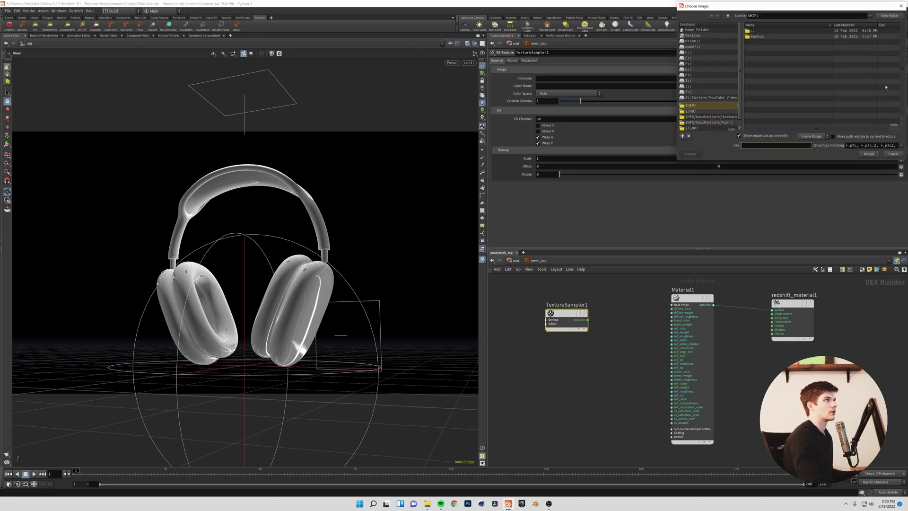
drag(763, 8, 341, 182)
click(275, 265)
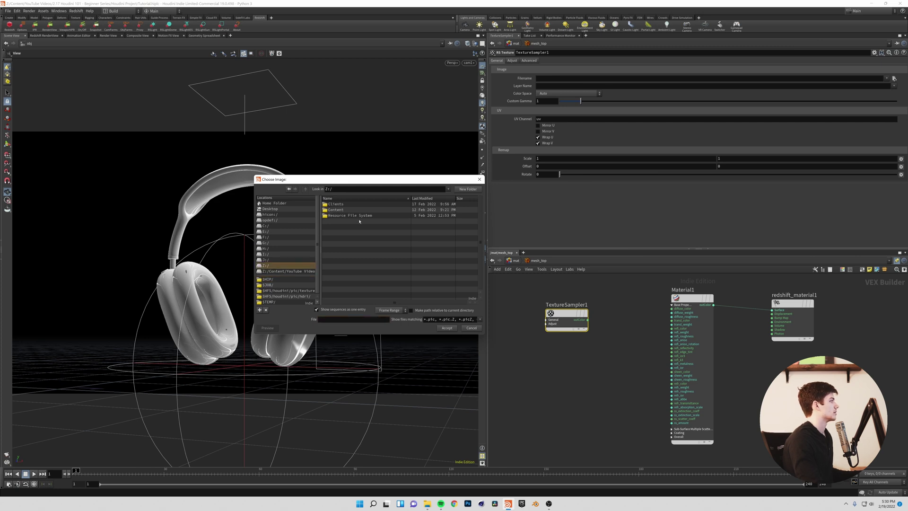
double_click(340, 215)
double_click(340, 210)
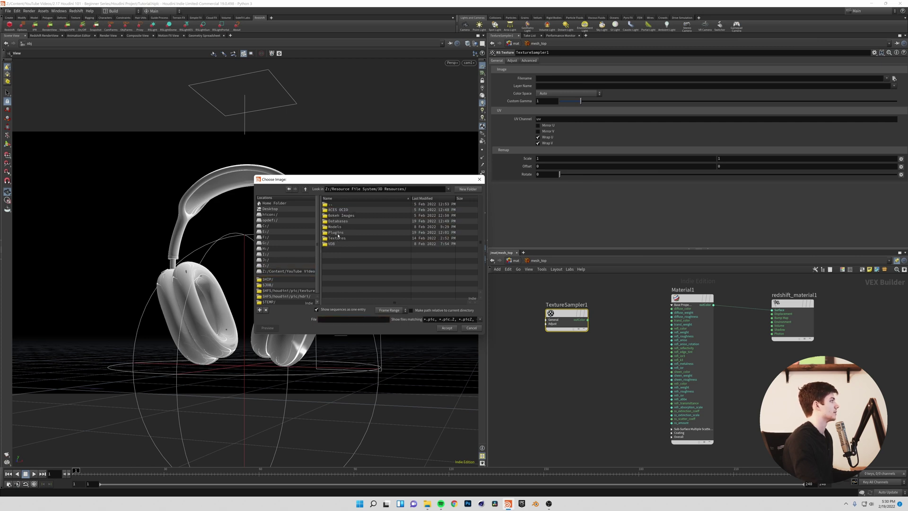
double_click(342, 228)
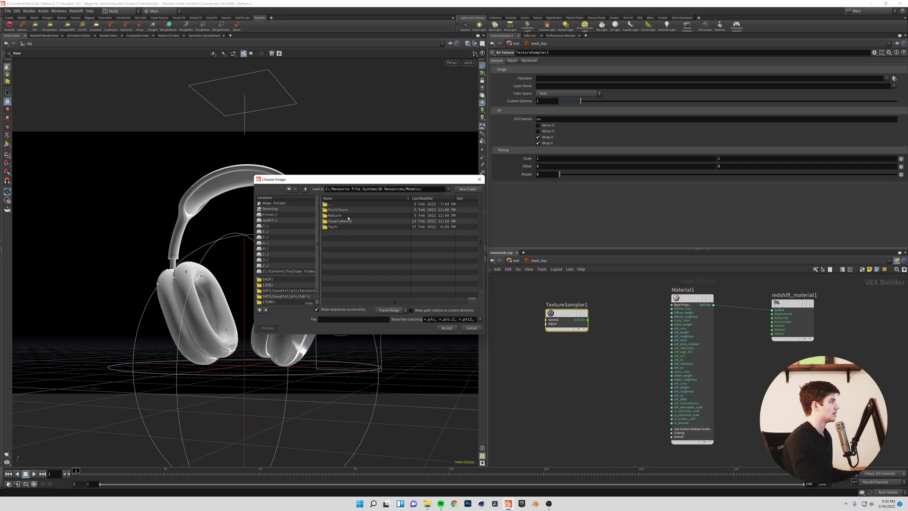
double_click(345, 226)
double_click(346, 211)
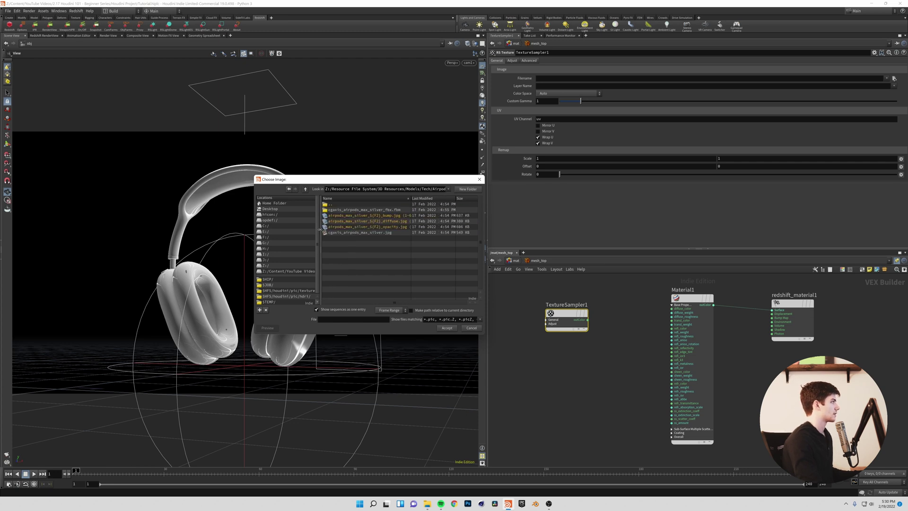
Step: Set the image chooser to list sequence files separately, enlarge it, and show image thumbnails
click(331, 310)
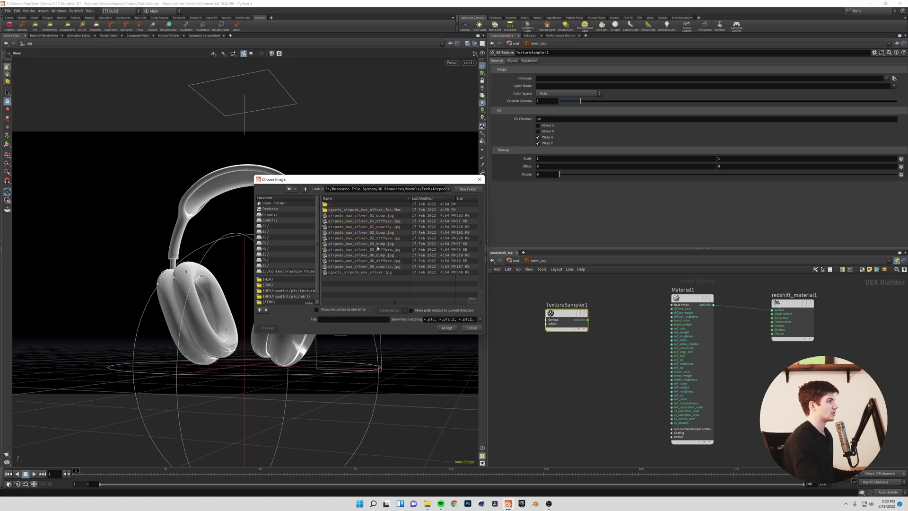
drag(483, 334, 540, 371)
right_click(386, 279)
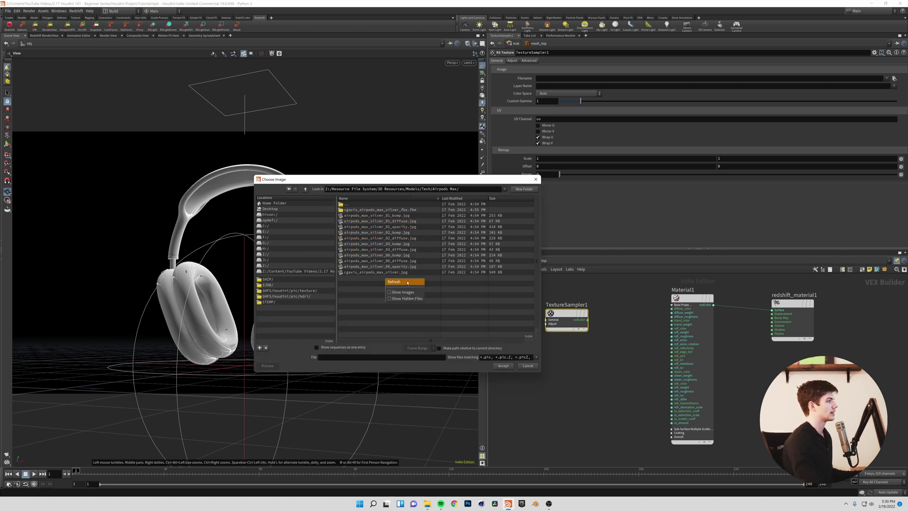
click(397, 292)
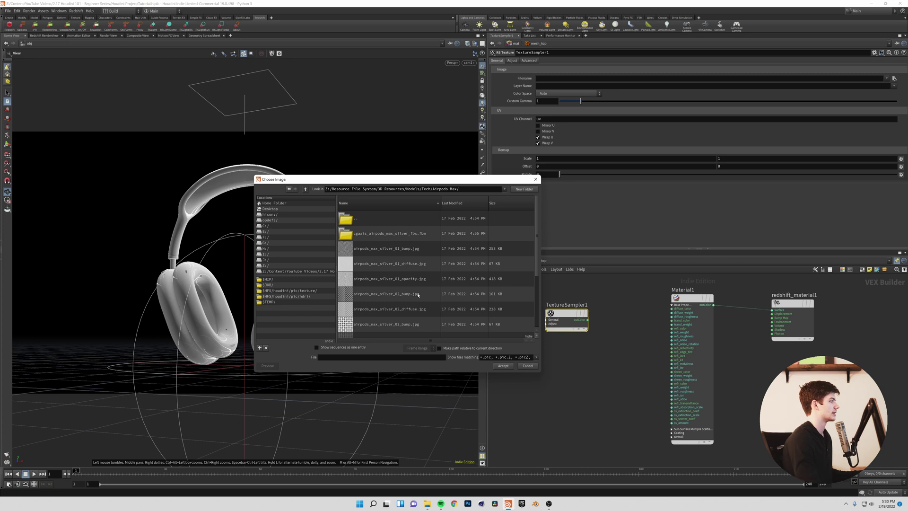
Step: Load airpods_max_silver_06_diffuse.jpg into TextureSampler1 and connect its color output to Material1's diffuse_color
scroll(386, 282, down, 3)
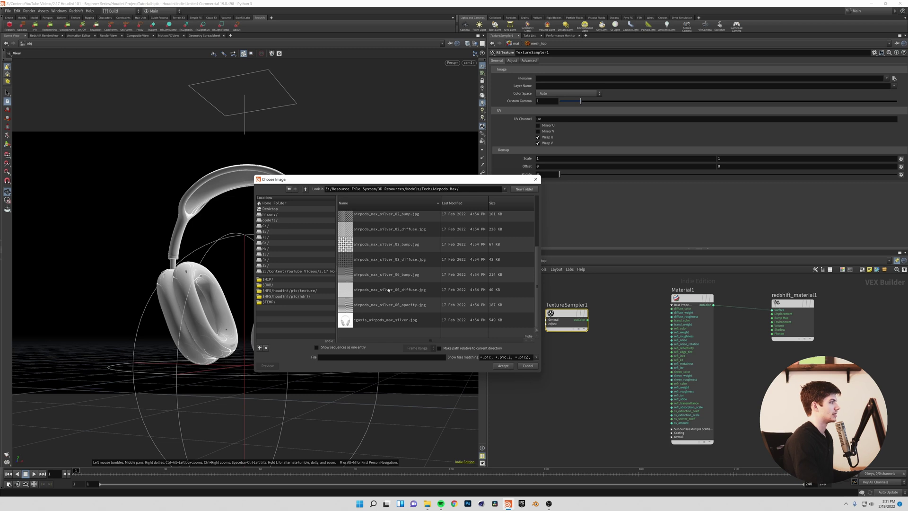
double_click(396, 294)
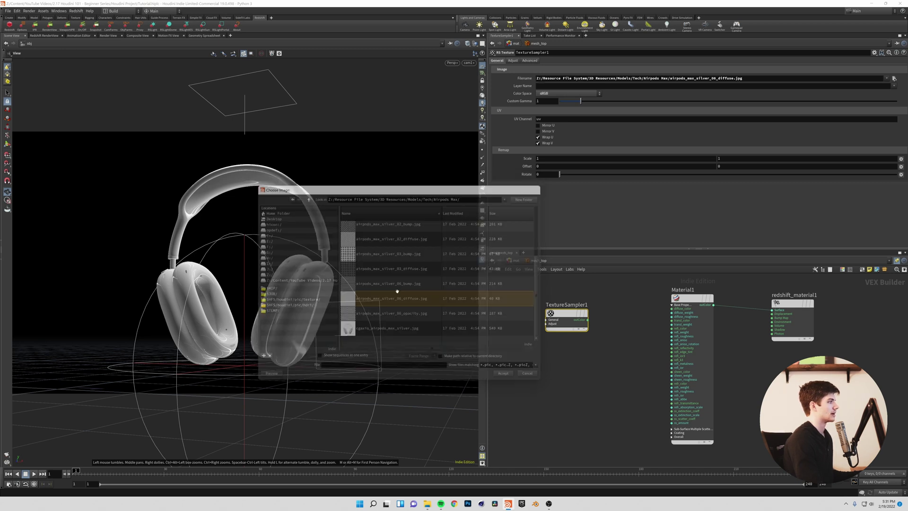
drag(587, 320, 671, 308)
click(671, 308)
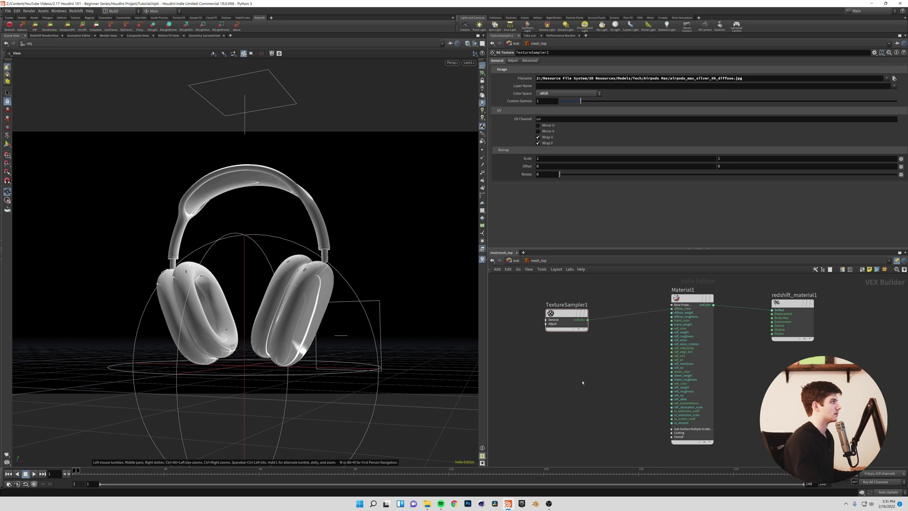
Step: Add a second RS Texture node below TextureSampler1 and load airpods_max_silver_06_opacity.jpg into it
key(Tab)
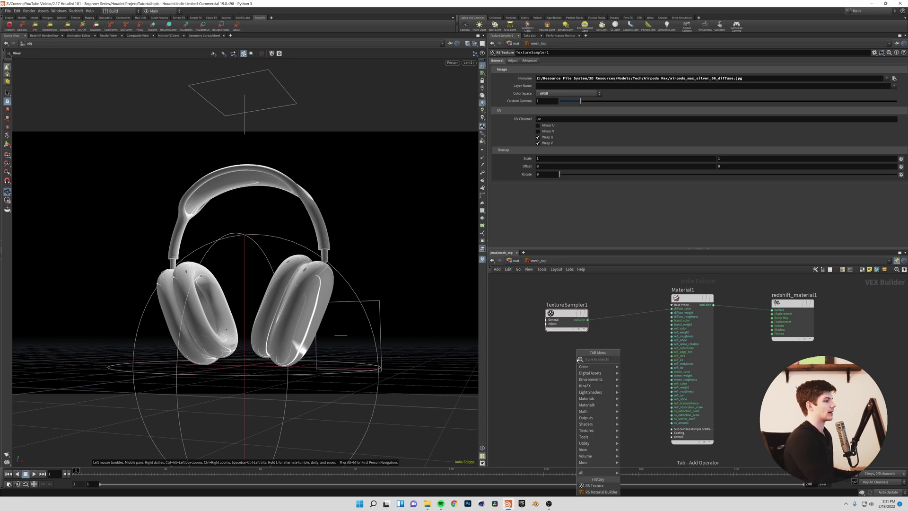
text(rs te)
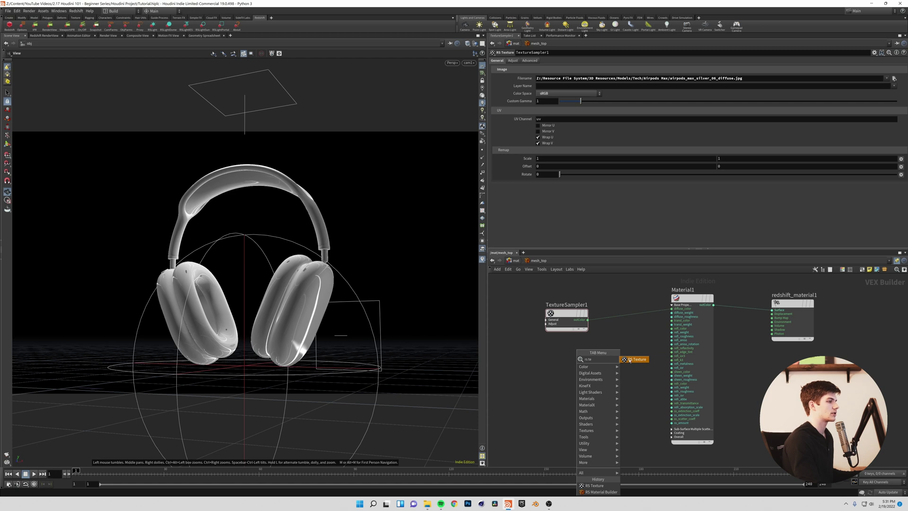
click(629, 359)
click(566, 361)
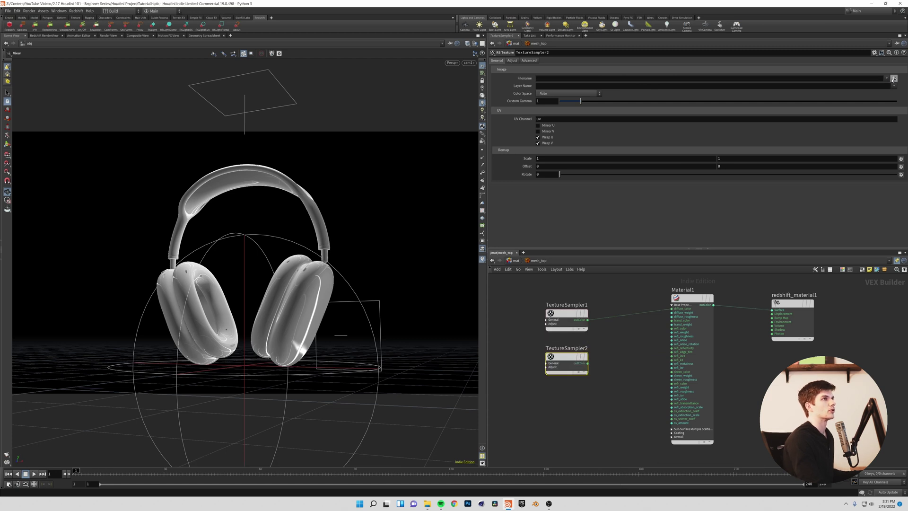
click(893, 79)
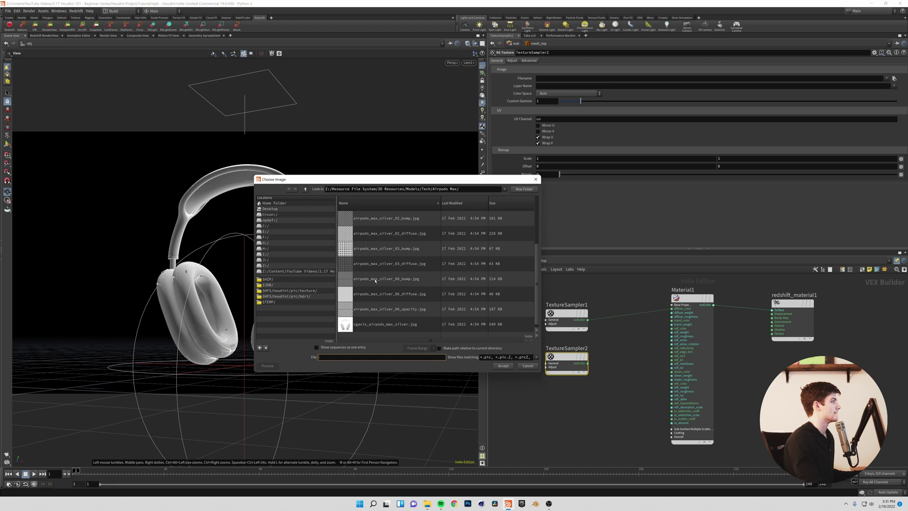
double_click(408, 313)
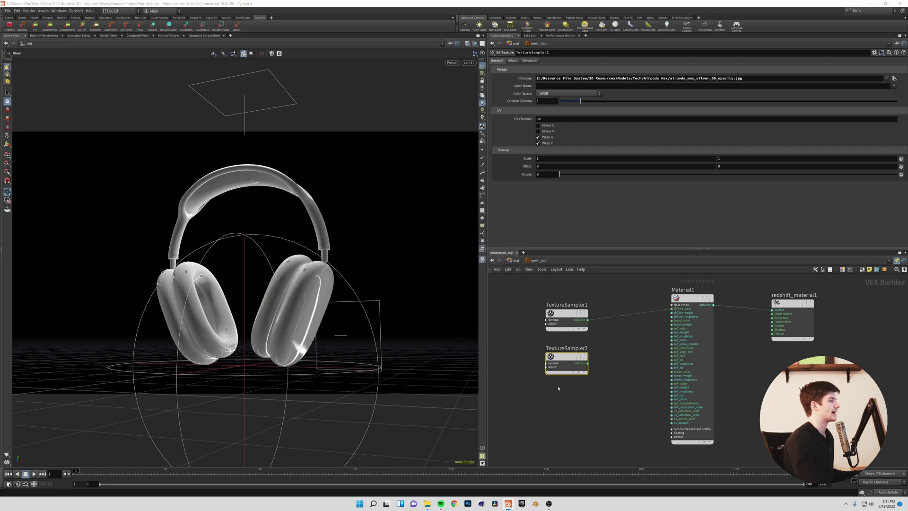
Step: Wire TextureSampler2's color output into Material1's Overall inputs and align the node closely beneath TextureSampler1
drag(563, 359, 671, 439)
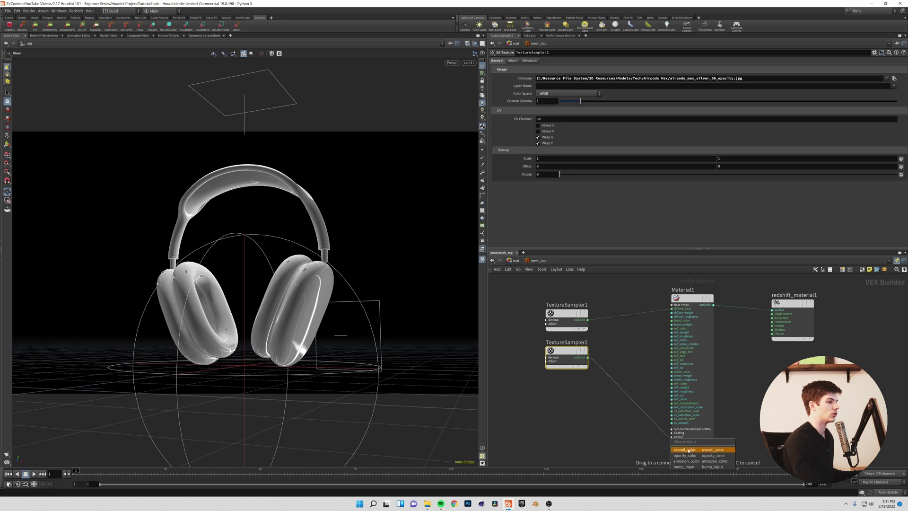
click(693, 450)
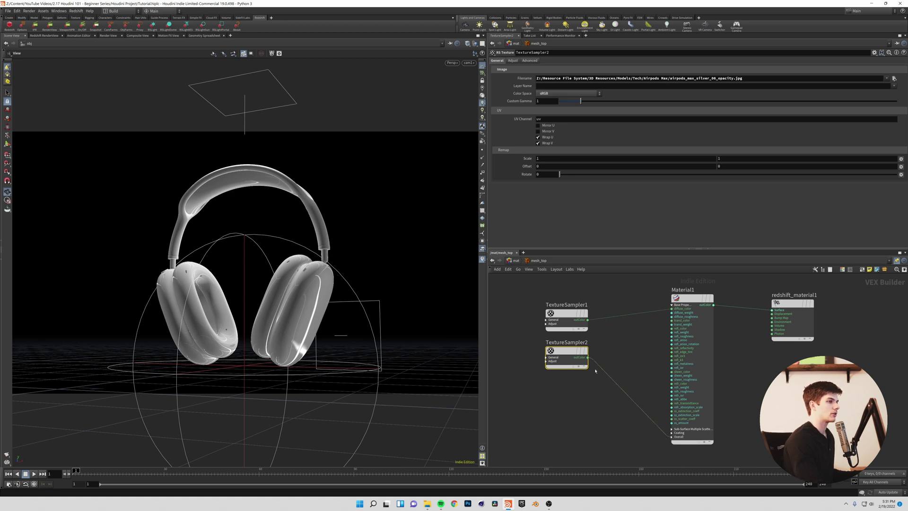
drag(569, 361, 569, 358)
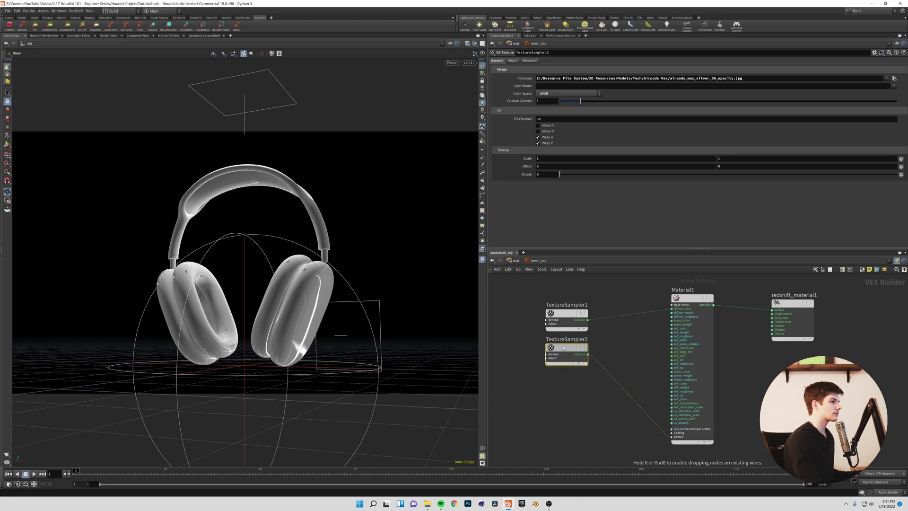
Step: Add a third RS Texture node below TextureSampler2 in the mesh_top network
key(Tab)
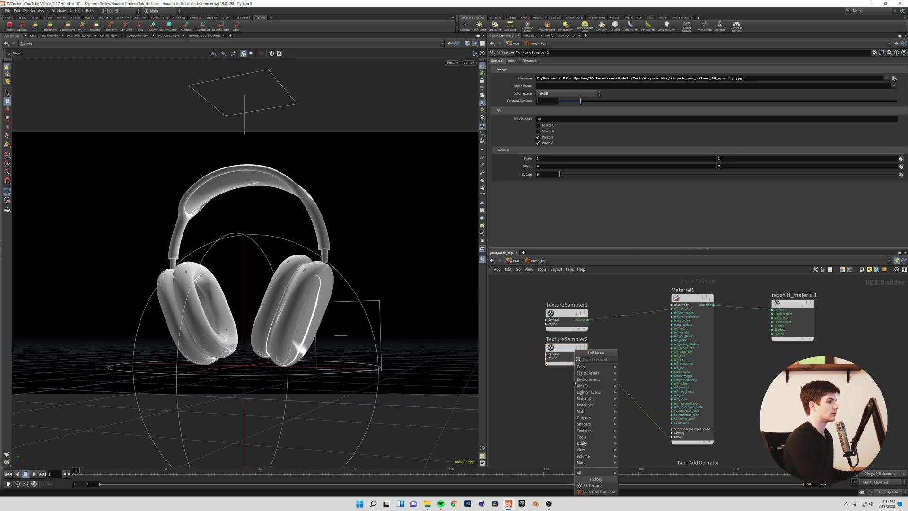
text(rs)
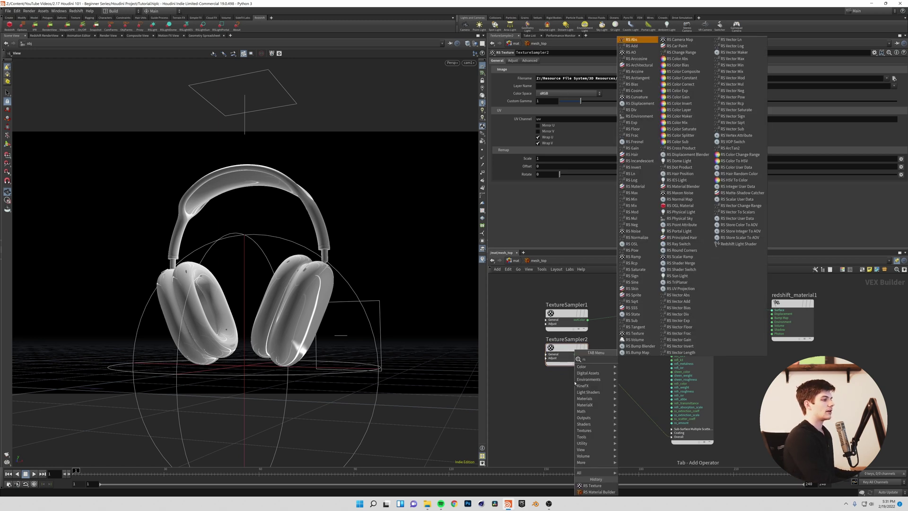
text( te)
key(Return)
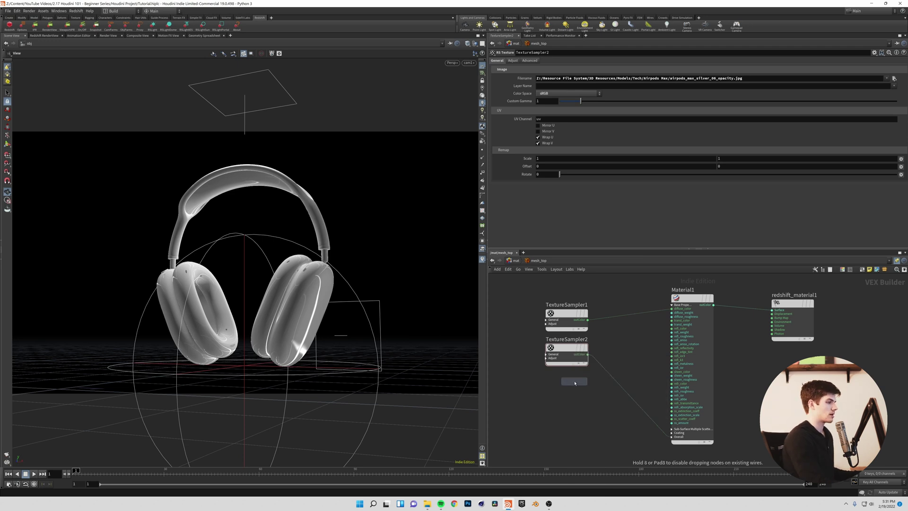
click(575, 383)
drag(575, 383, 568, 381)
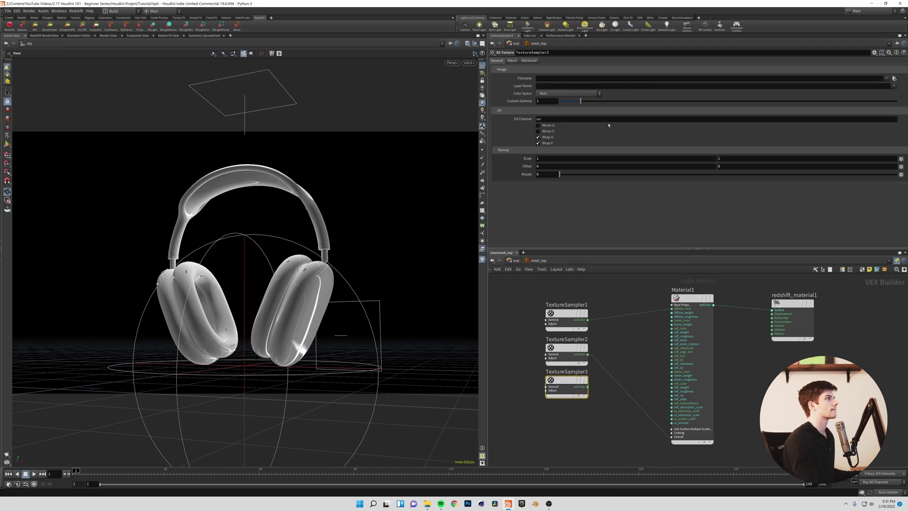
Step: Load airpods_max_silver_06_bump.jpg into TextureSampler3 and move the node slightly down
click(893, 79)
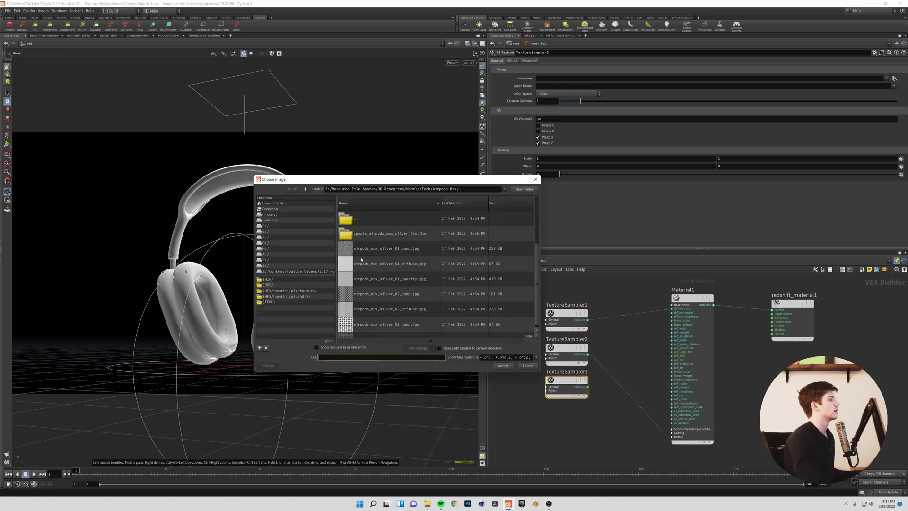
scroll(376, 282, down, 1)
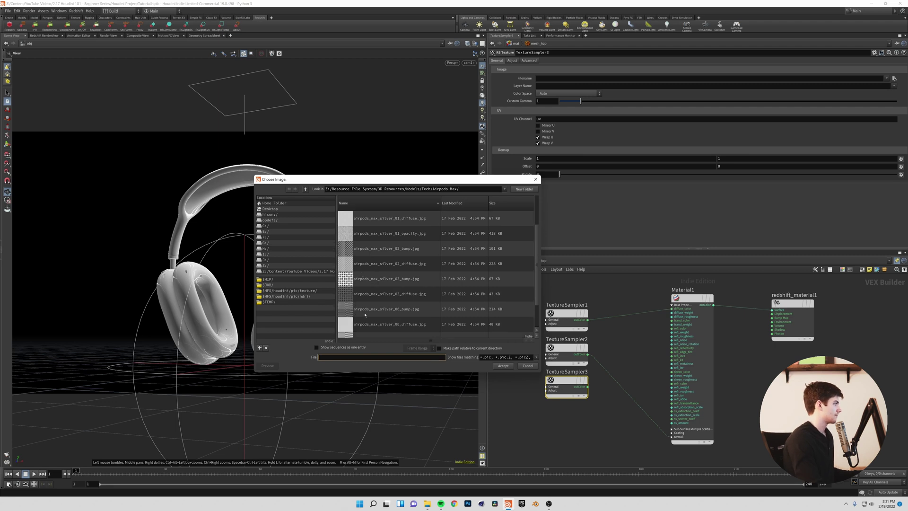
scroll(381, 293, down, 1)
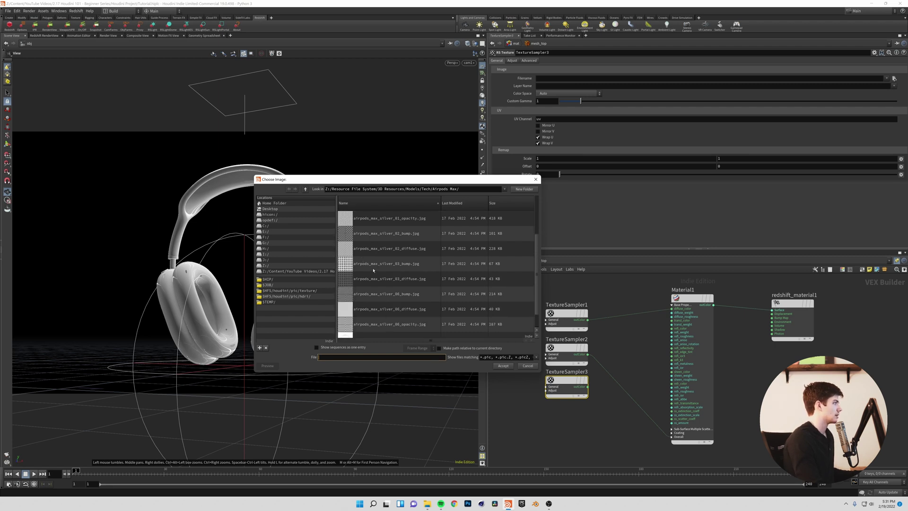
scroll(397, 292, down, 1)
double_click(395, 279)
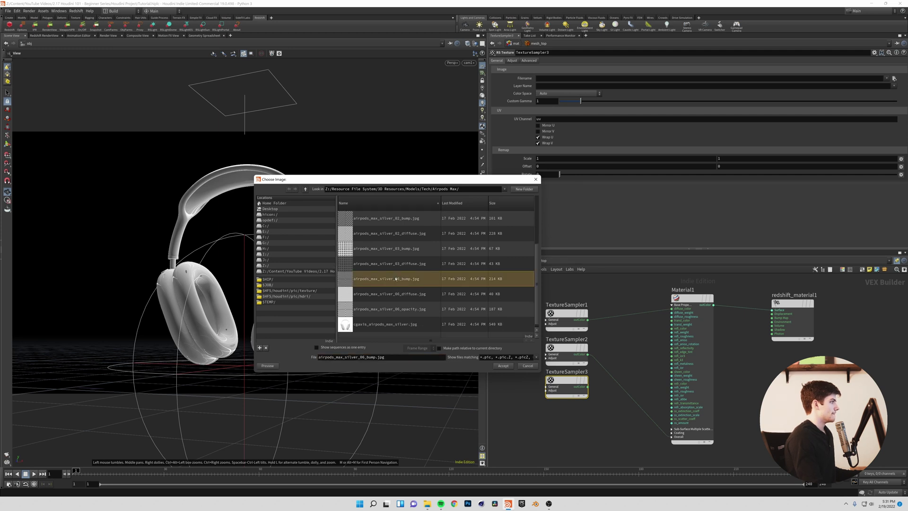
drag(566, 380, 567, 386)
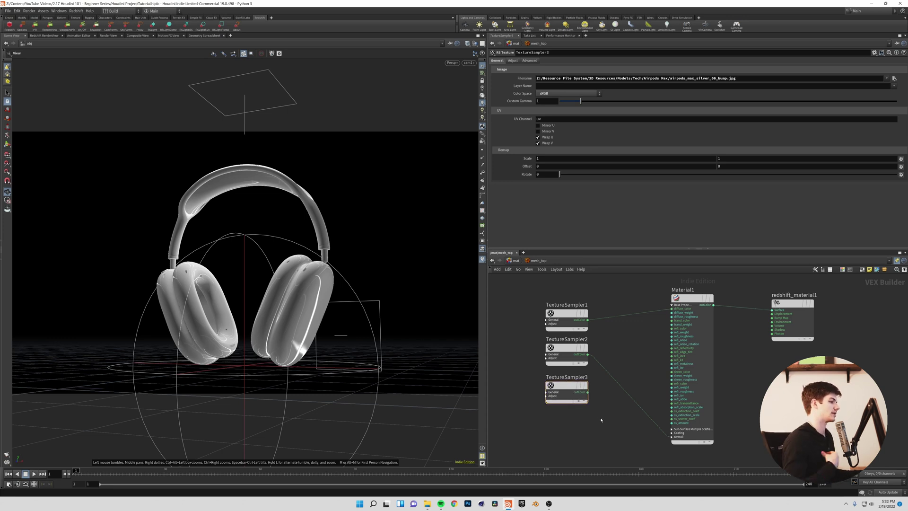
Step: Add an RS Bump Map node between TextureSampler3 and Material1
key(Tab)
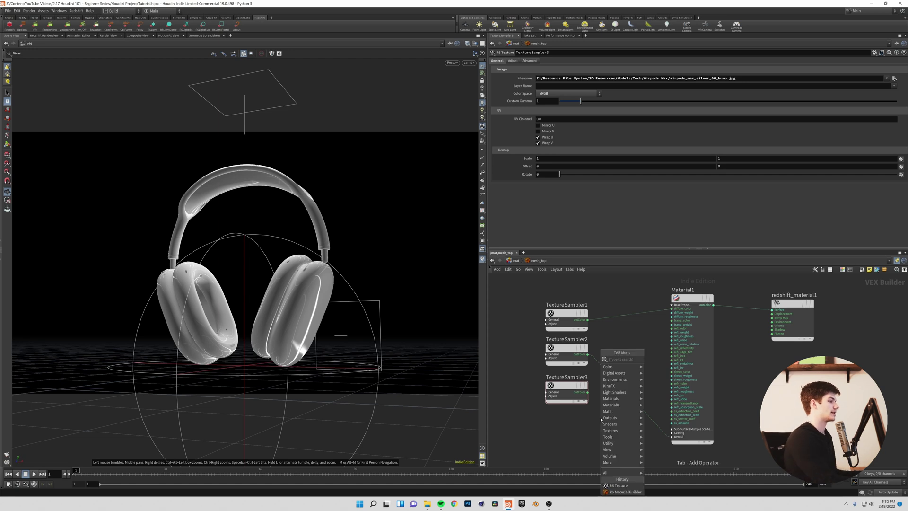
text(bu)
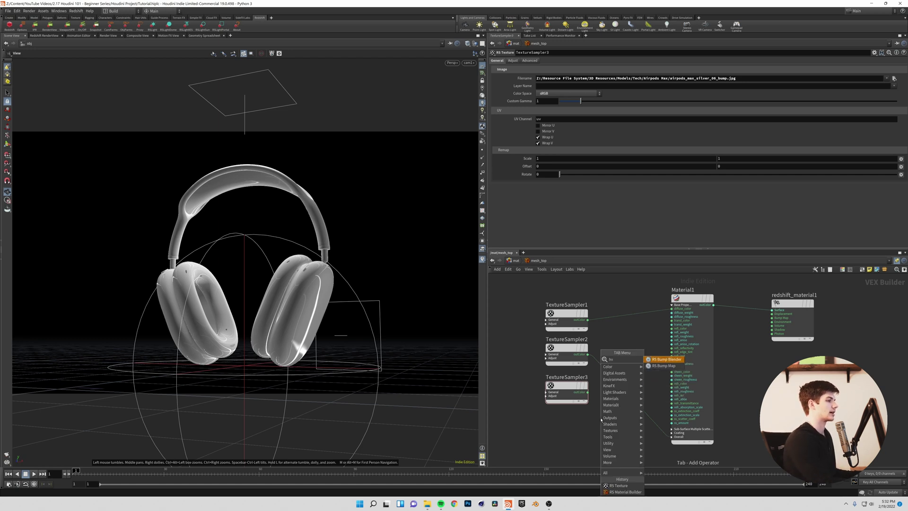
key(Down)
key(Return)
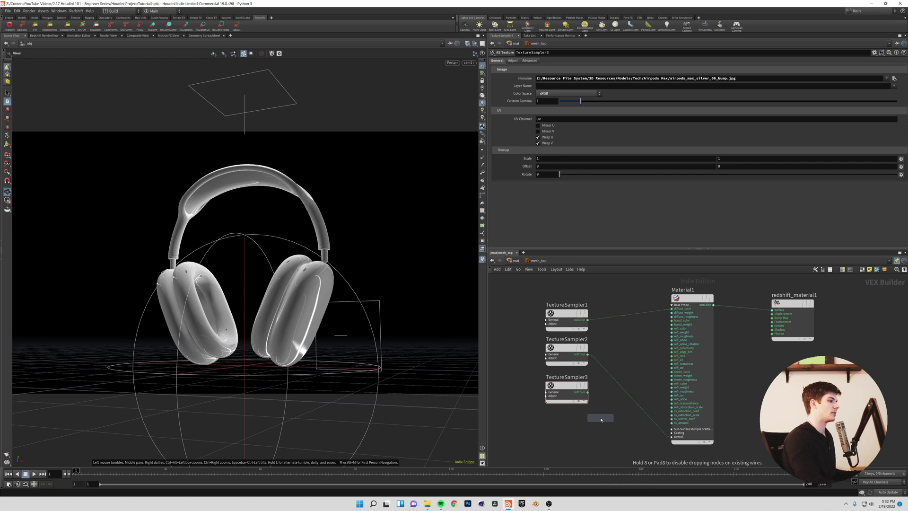
click(601, 419)
Step: Connect TextureSampler3 to BumpMap1's input and BumpMap1's output to Material1's bump_input in the Overall group
drag(575, 385, 585, 430)
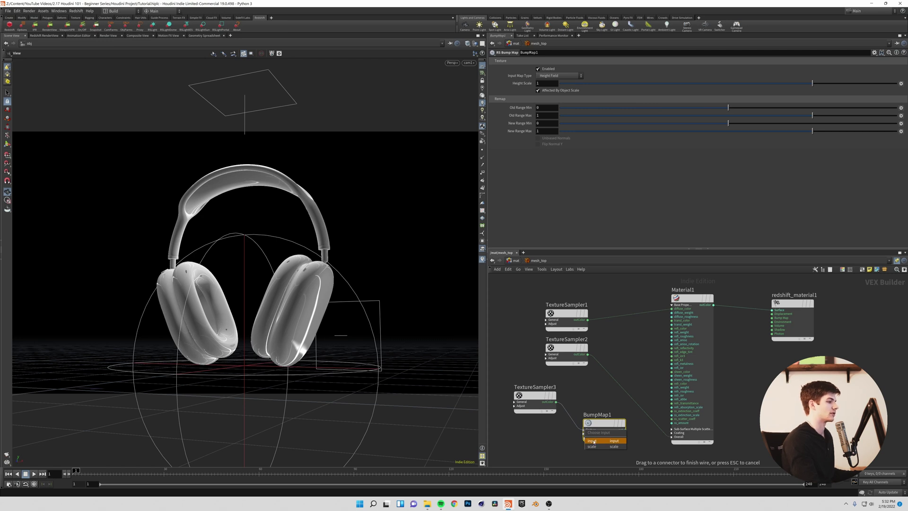
click(594, 441)
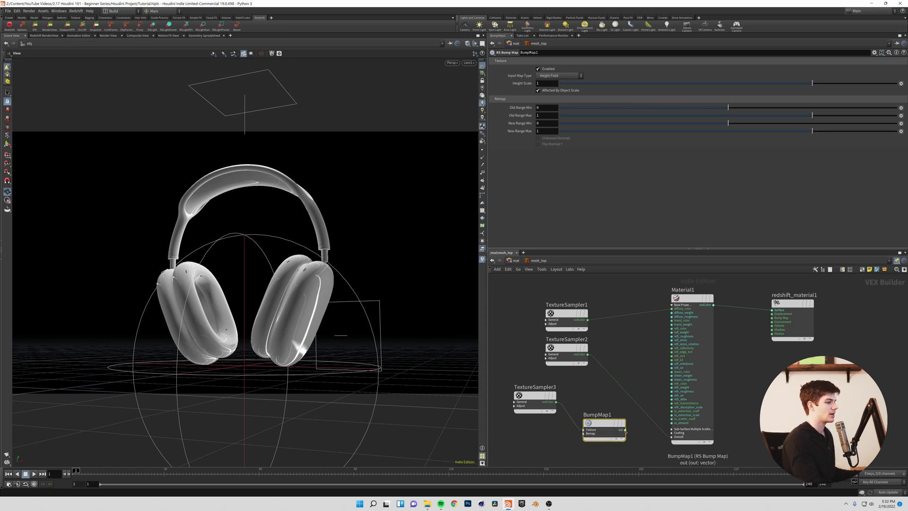
drag(625, 431, 672, 437)
click(684, 465)
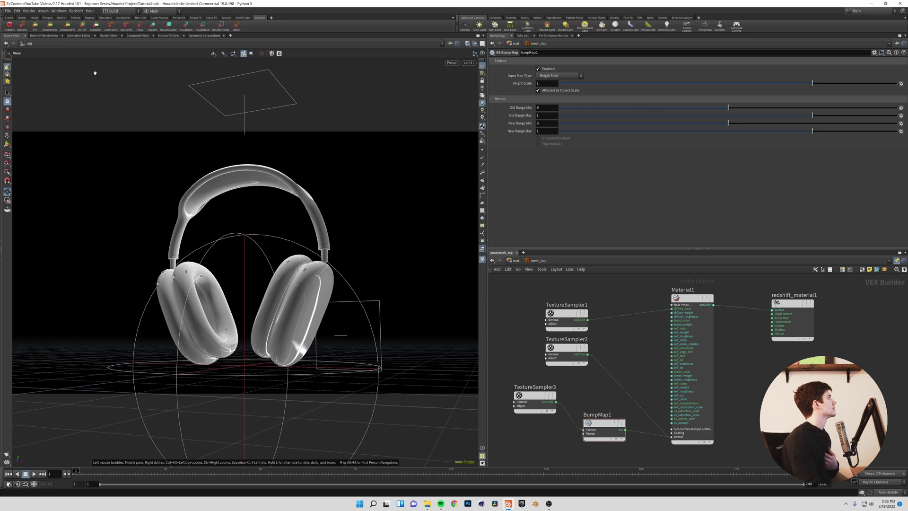
Step: Check the textured mesh_top material on the headphones in the Redshift RenderView
click(42, 35)
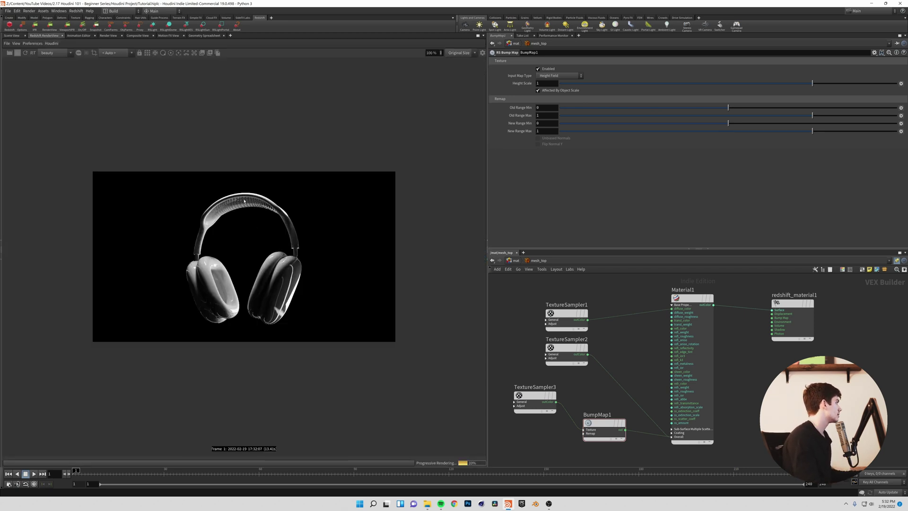
Step: Examine the headband mesh up close in the Redshift render and compare it with the geometry in the scene view
scroll(244, 201, up, 5)
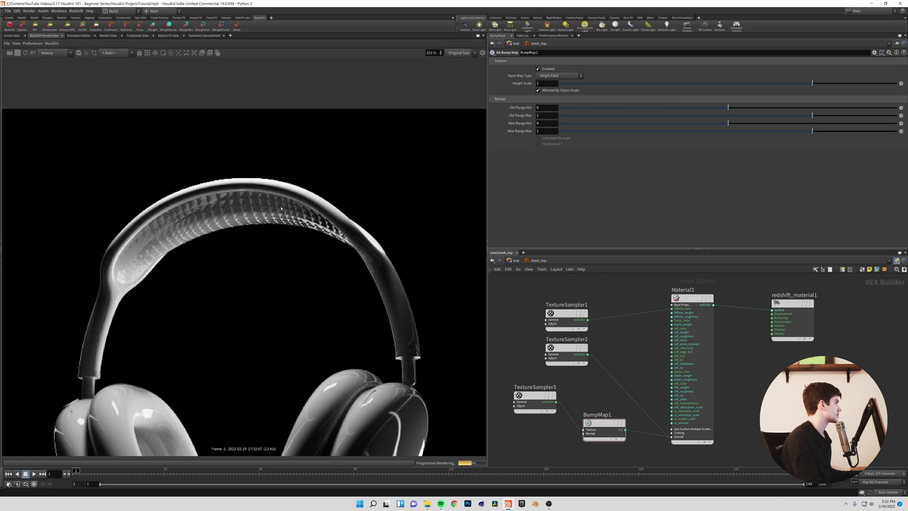
scroll(264, 260, down, 4)
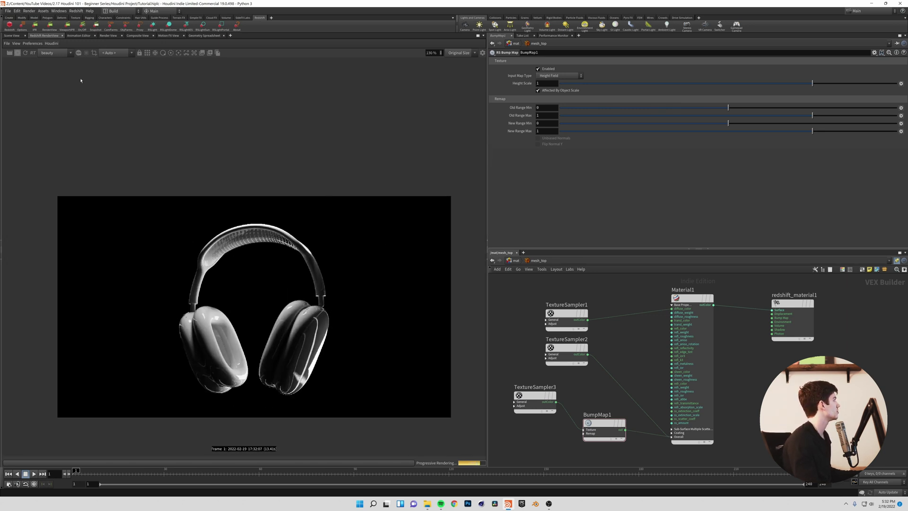
click(11, 35)
click(43, 36)
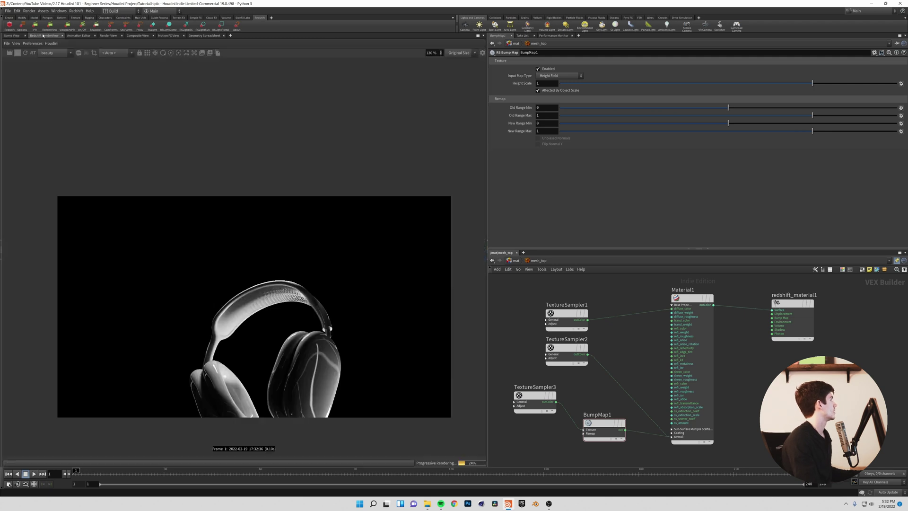
click(11, 36)
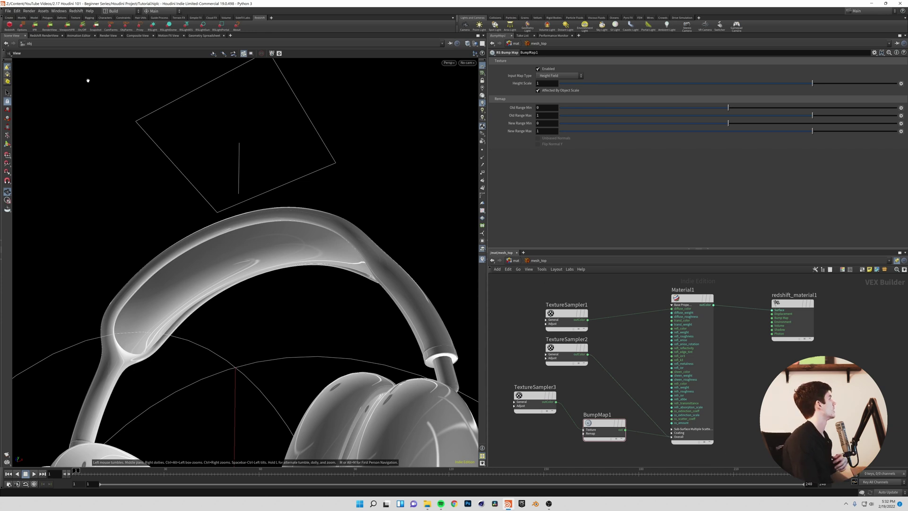
click(43, 35)
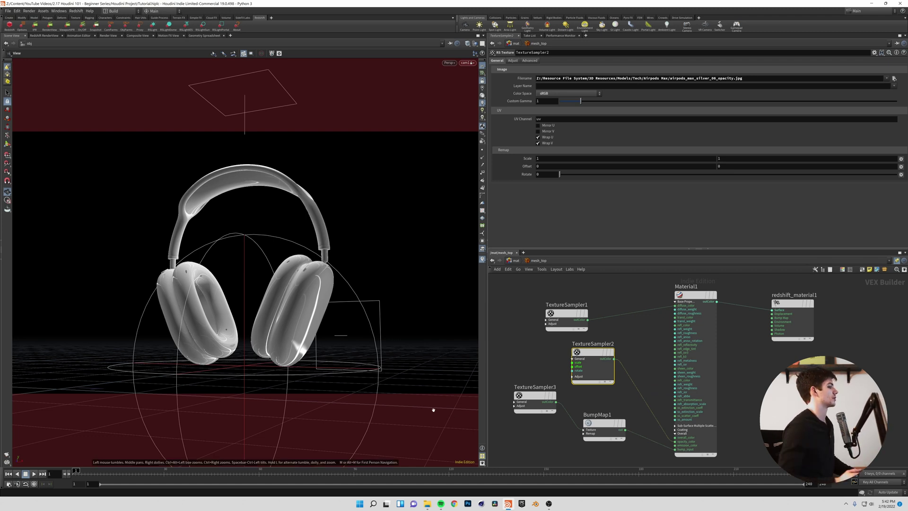
Step: Leave the mesh_top material for the obj network and place cam1 beneath headphone_out
key(u)
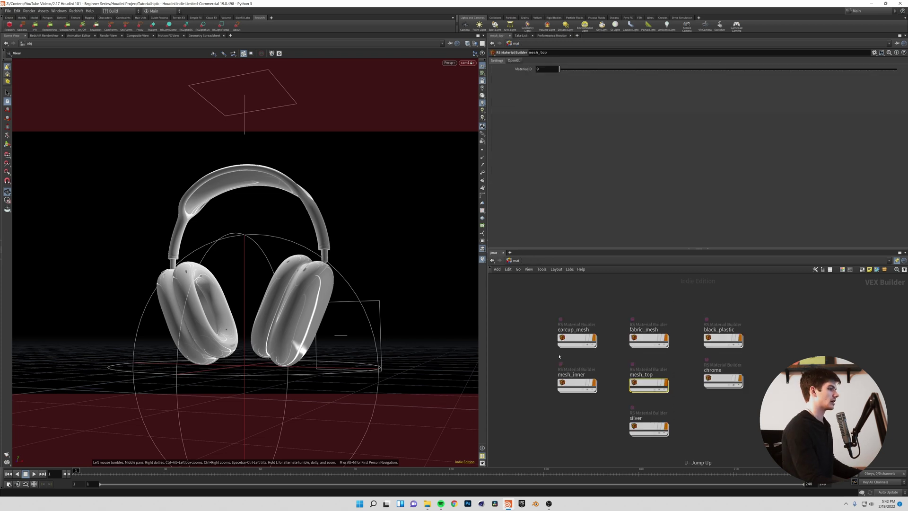
drag(525, 308, 493, 311)
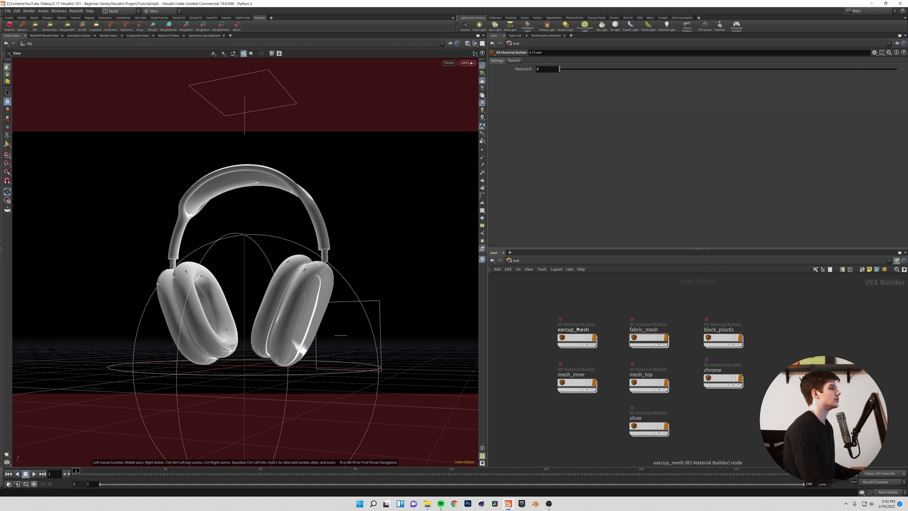
click(517, 260)
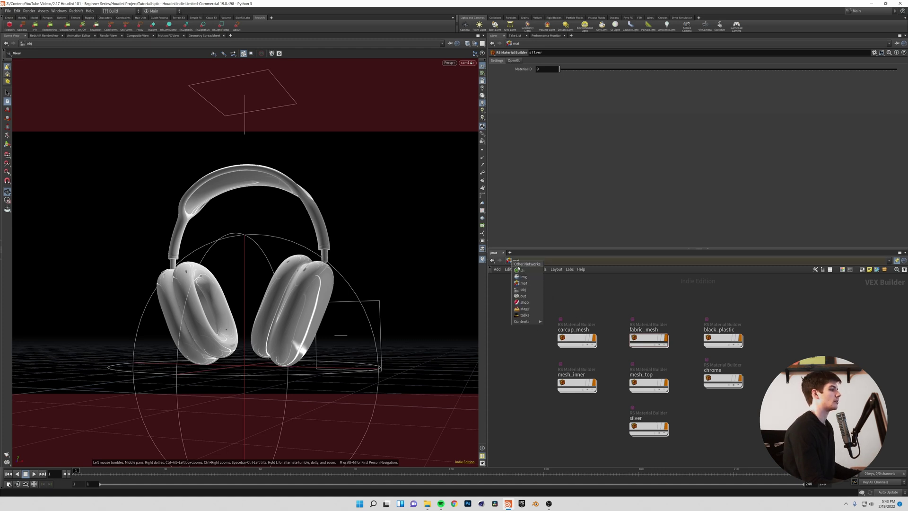
click(523, 290)
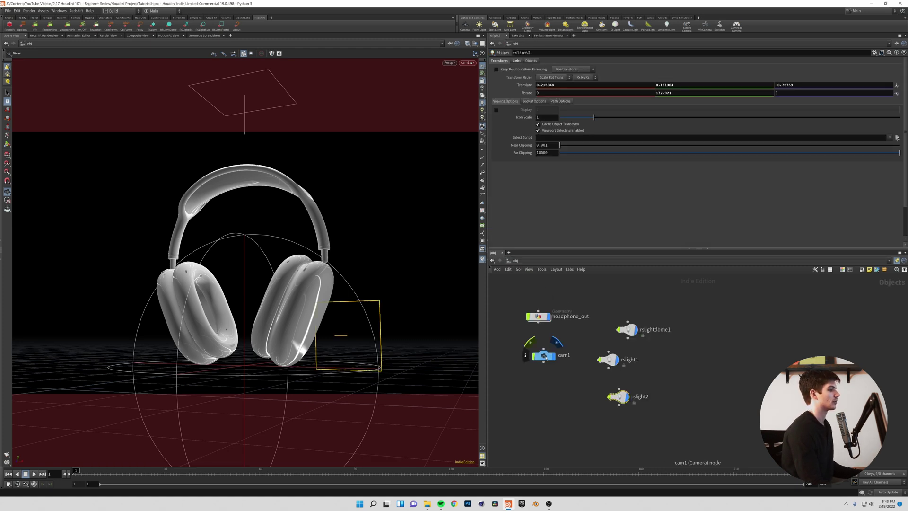
drag(544, 357, 538, 349)
scroll(546, 378, up, 1)
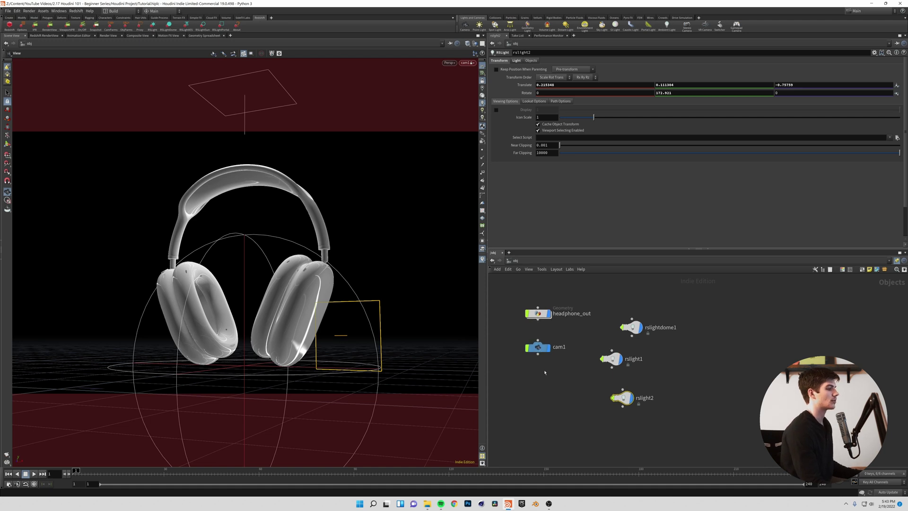
mouse_move(556, 372)
middle_down()
mouse_move(573, 377)
mouse_move(567, 367)
middle_up()
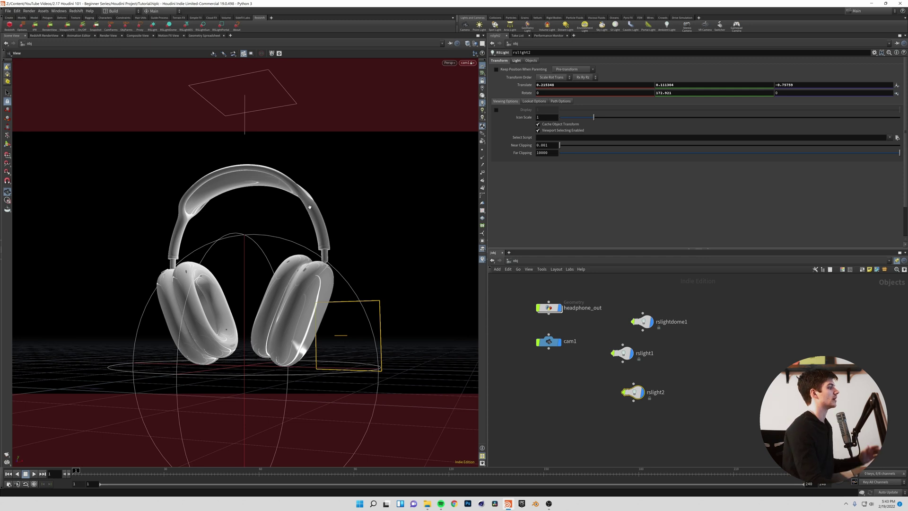
Step: Check the full headphone render, then add a second camera to the obj network directly below cam1
click(42, 36)
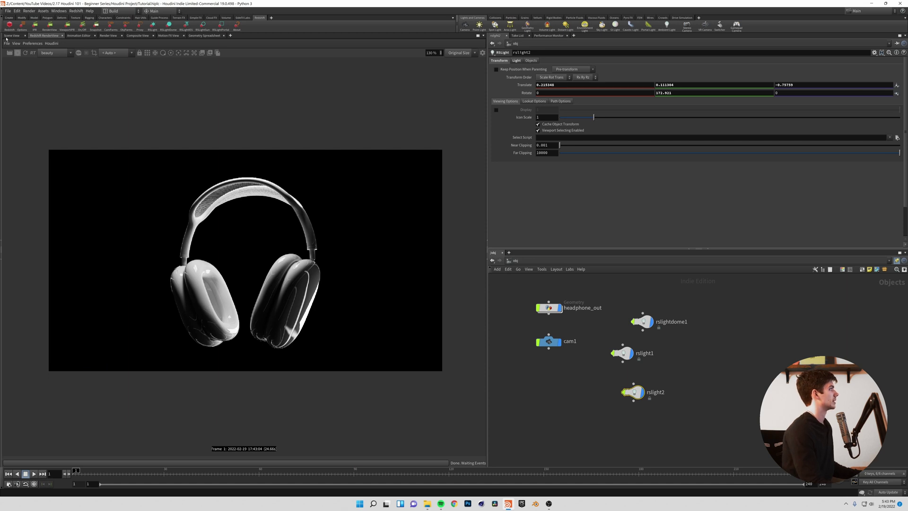
click(12, 36)
click(560, 376)
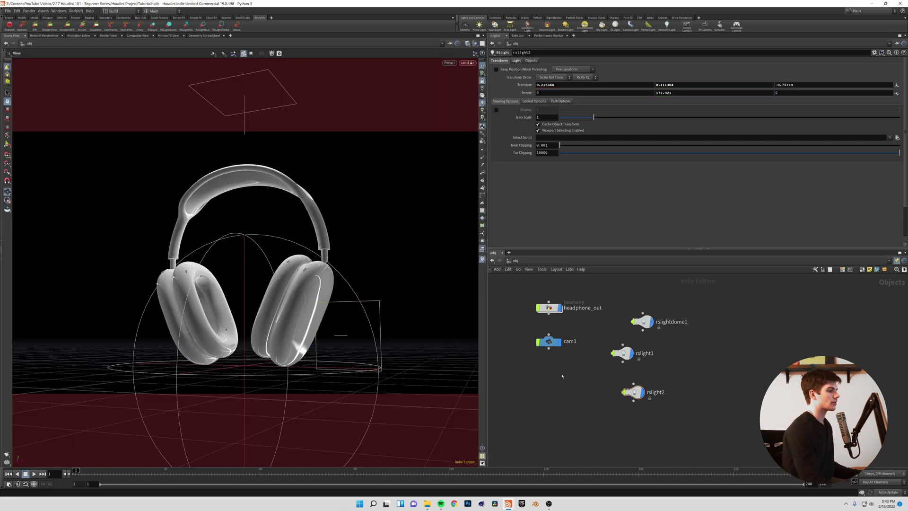
key(Tab)
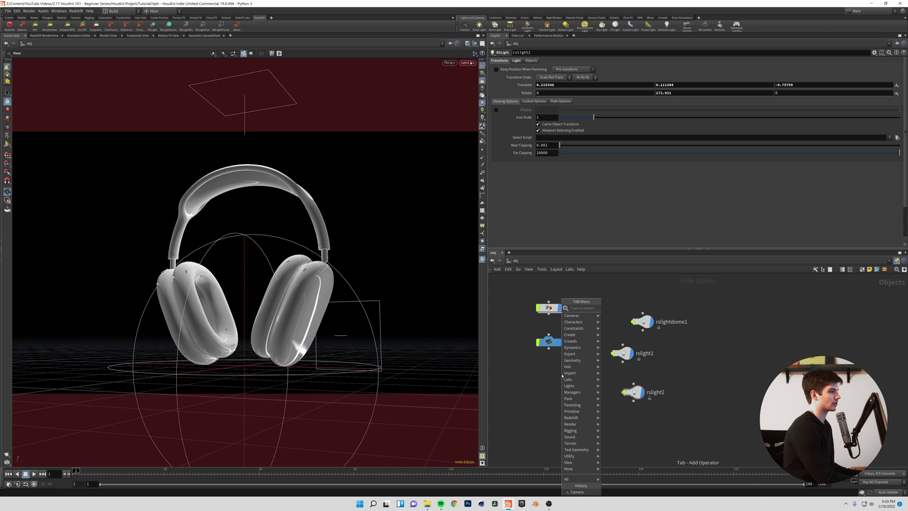
text(cam)
key(Return)
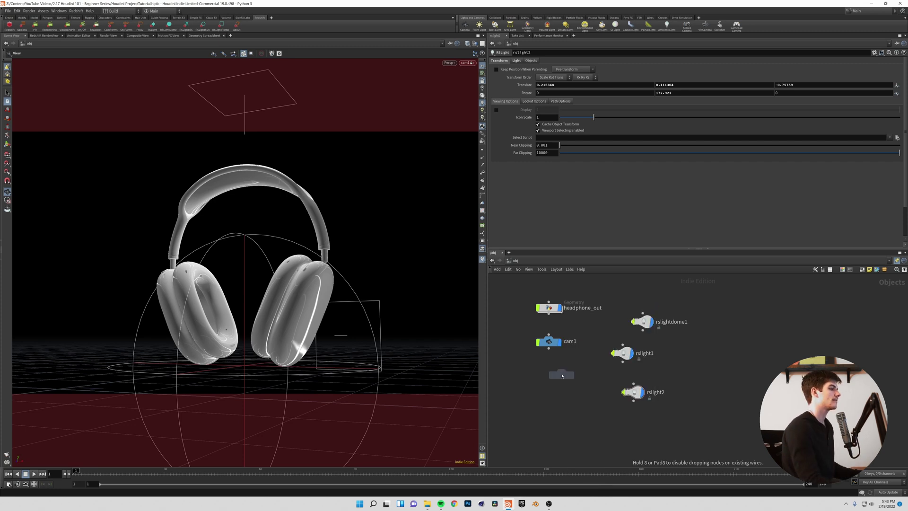
click(561, 376)
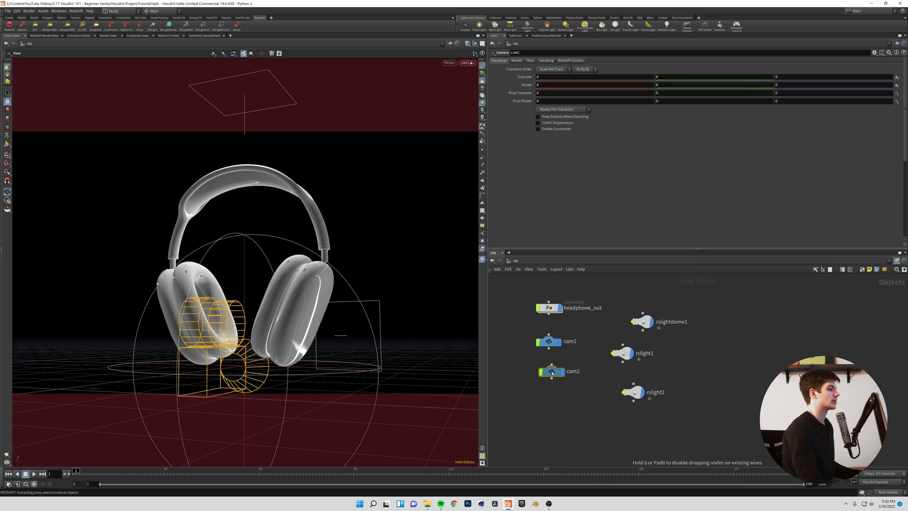
drag(551, 373, 548, 372)
Step: Look through cam2 and position it for an angled close-up of the headband's mesh with one ear cup behind it
click(467, 63)
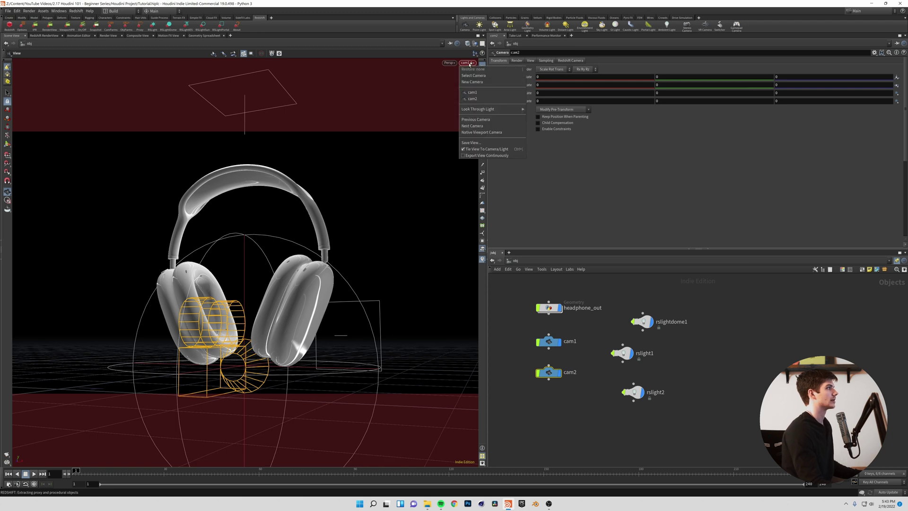
click(471, 98)
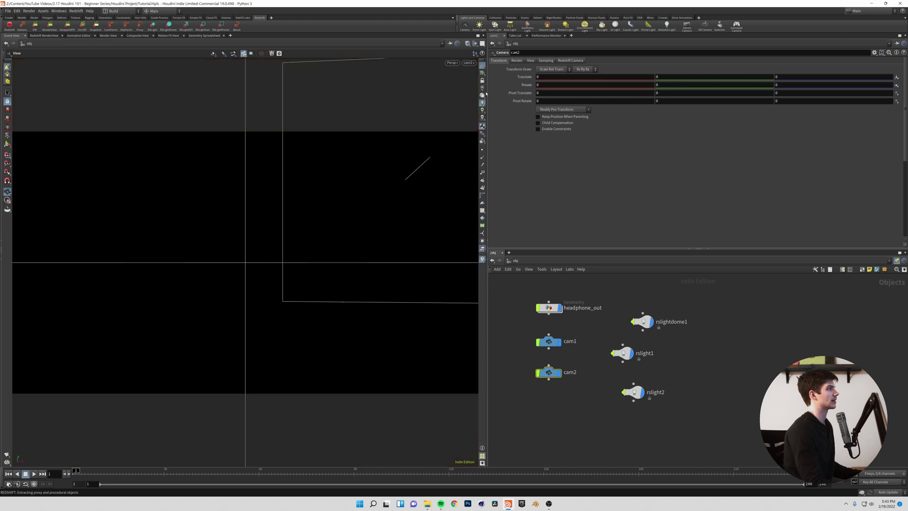
scroll(279, 263, down, 10)
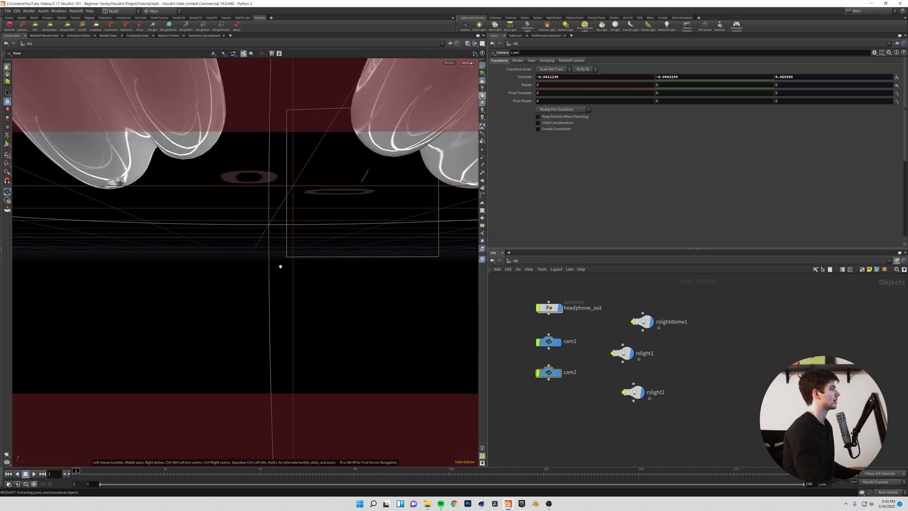
scroll(278, 159, down, 5)
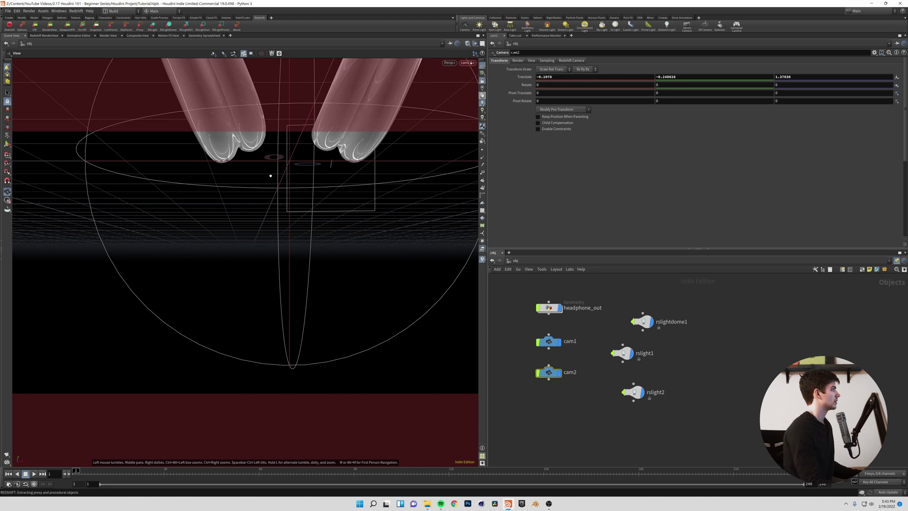
drag(271, 175, 264, 215)
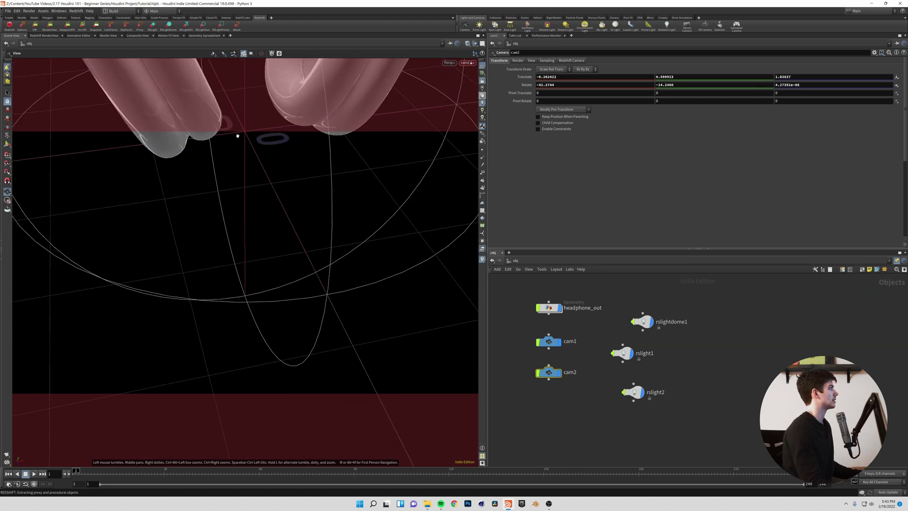
middle_drag(237, 136, 219, 194)
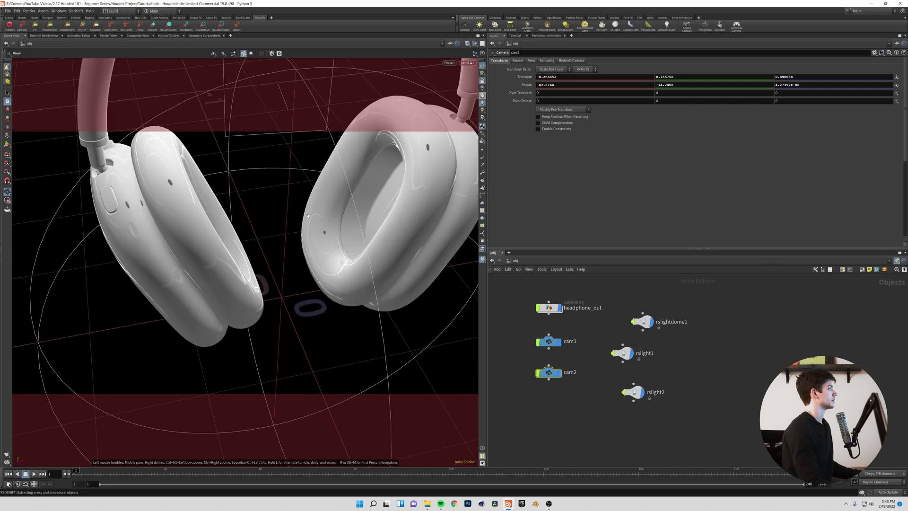
middle_drag(302, 280, 301, 273)
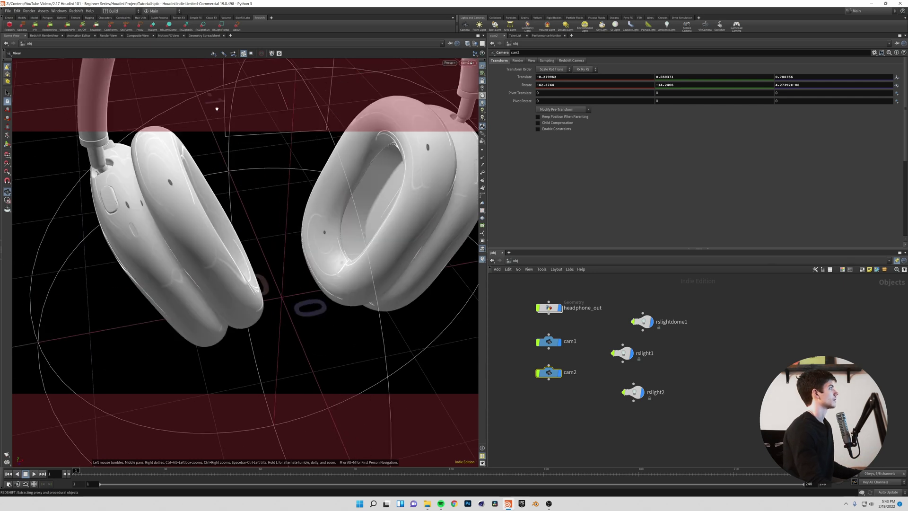
right_drag(304, 176, 278, 314)
middle_drag(282, 181, 236, 265)
right_drag(245, 214, 281, 19)
middle_drag(239, 180, 261, 265)
drag(261, 265, 211, 204)
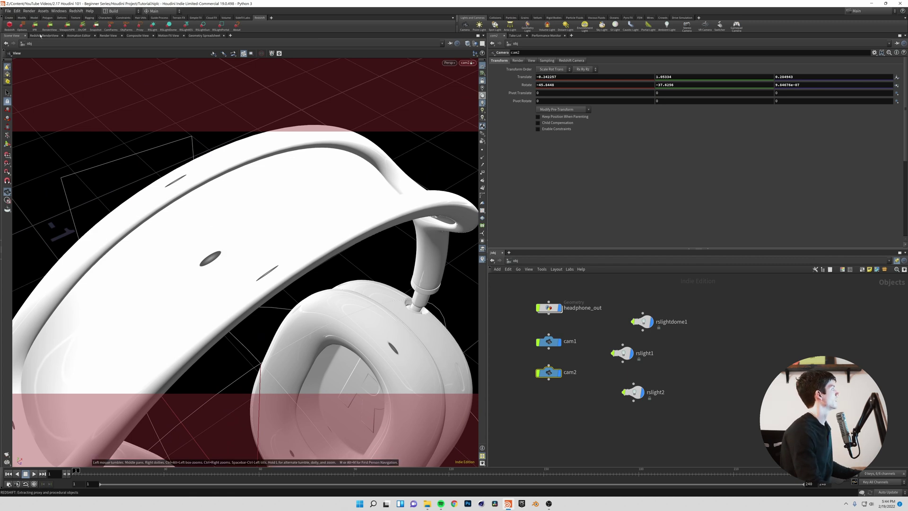
Step: Check the headband mesh from cam2 in the Redshift RenderView
click(42, 36)
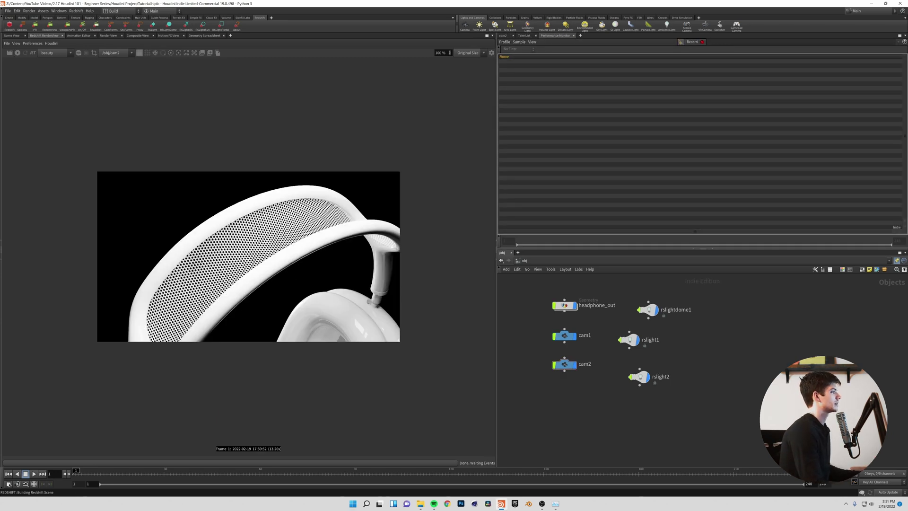
click(13, 35)
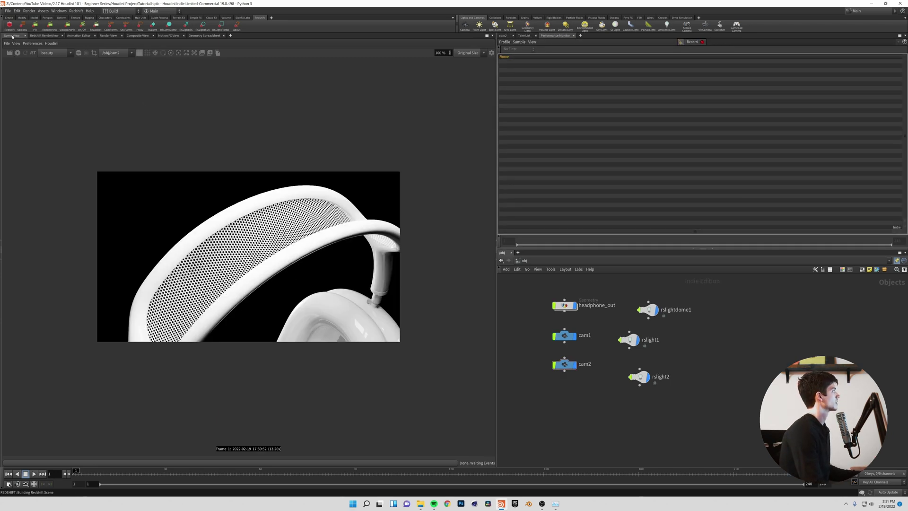
click(44, 36)
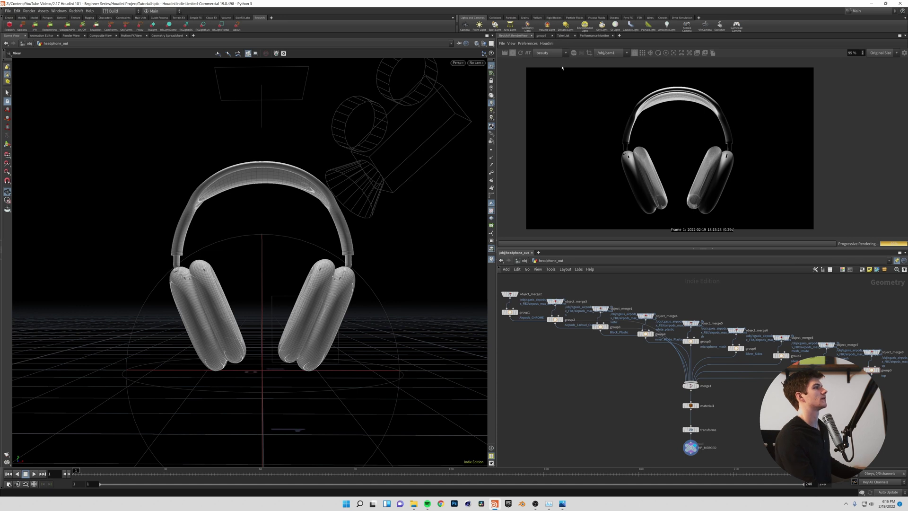
Step: Set both the RenderView and the viewport to cam1 and lock the camera to the view
click(612, 52)
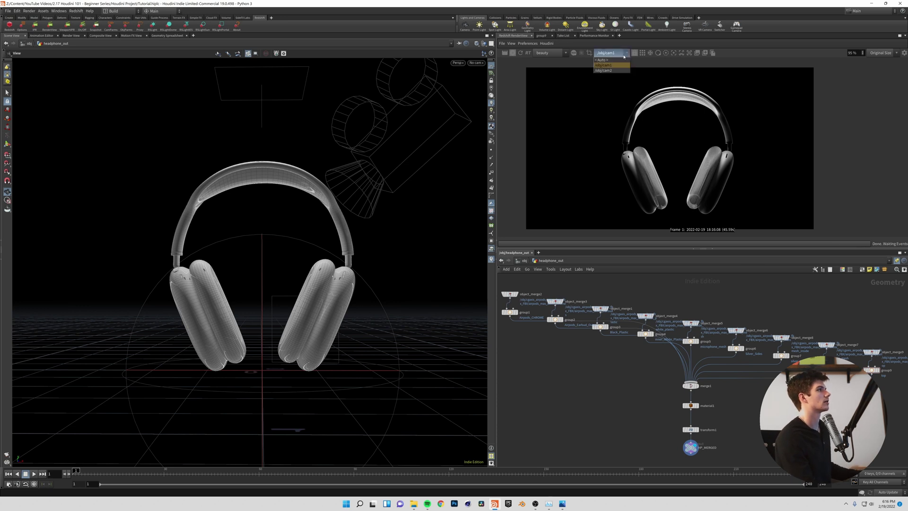
click(615, 65)
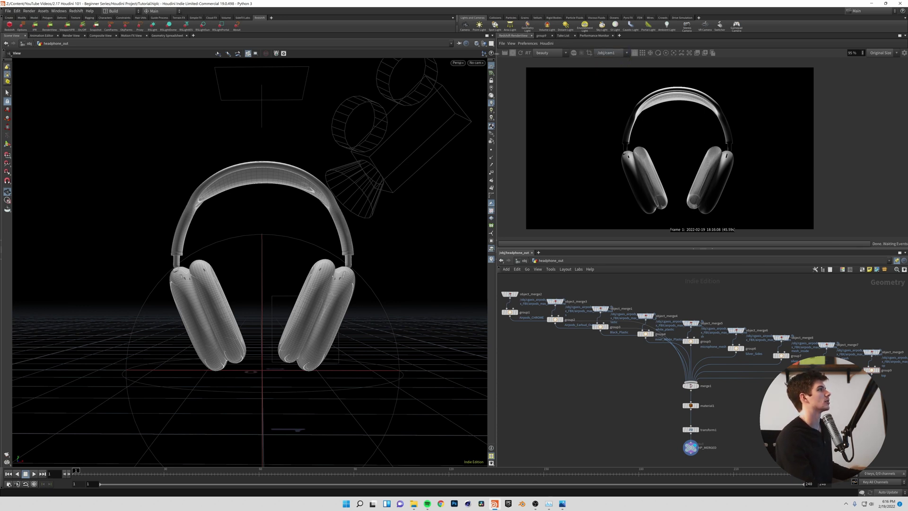
click(476, 62)
click(480, 100)
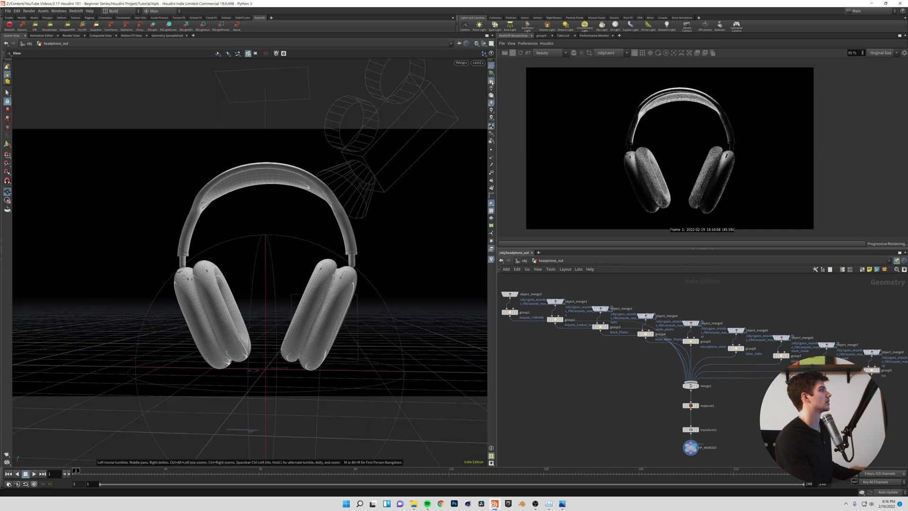
click(492, 82)
Step: Move cam1 into a close-up of the ear cup marked R and examine its inner mesh in the render
drag(269, 273, 302, 310)
right_drag(303, 310, 444, 156)
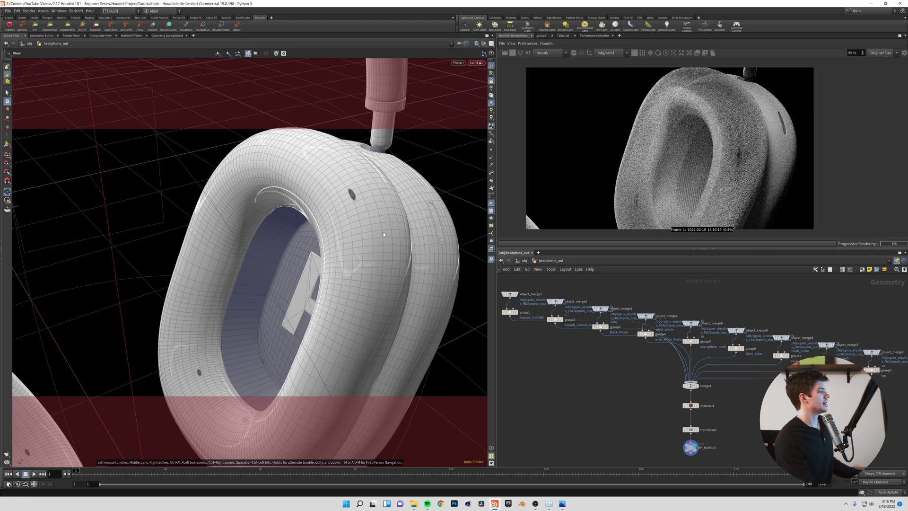
drag(317, 288, 444, 210)
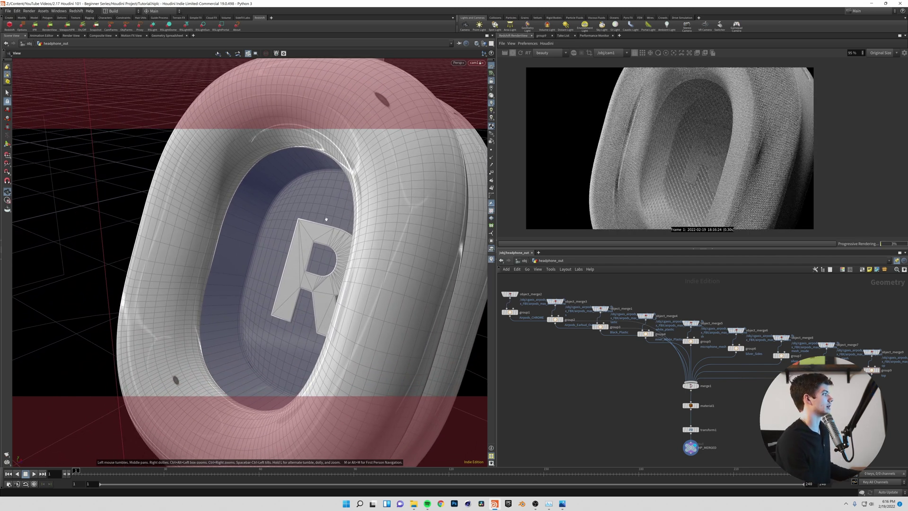
Step: Reframe cam1 from the ear cup to an angled close-up of the headband's mesh and inspect it in the render
right_drag(315, 212, 299, 374)
right_drag(353, 201, 347, 274)
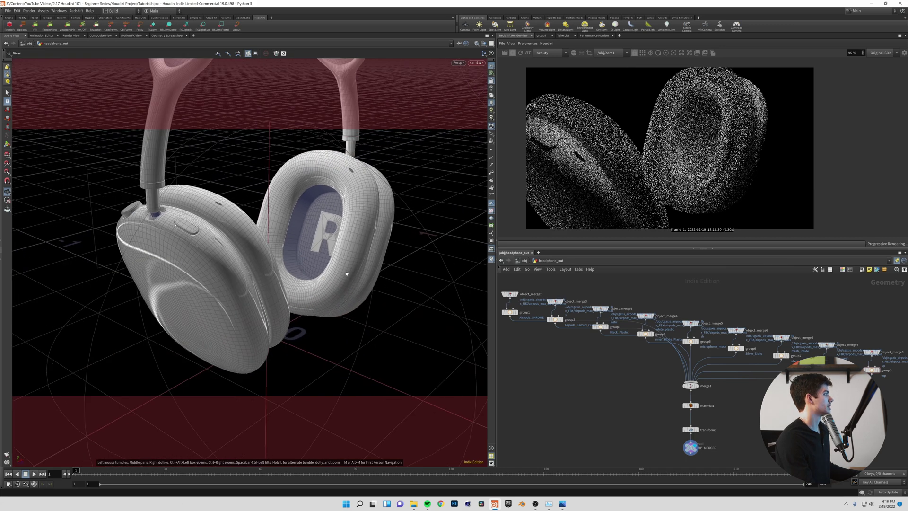
drag(343, 188, 316, 241)
middle_drag(223, 149, 270, 316)
right_drag(302, 241, 300, 163)
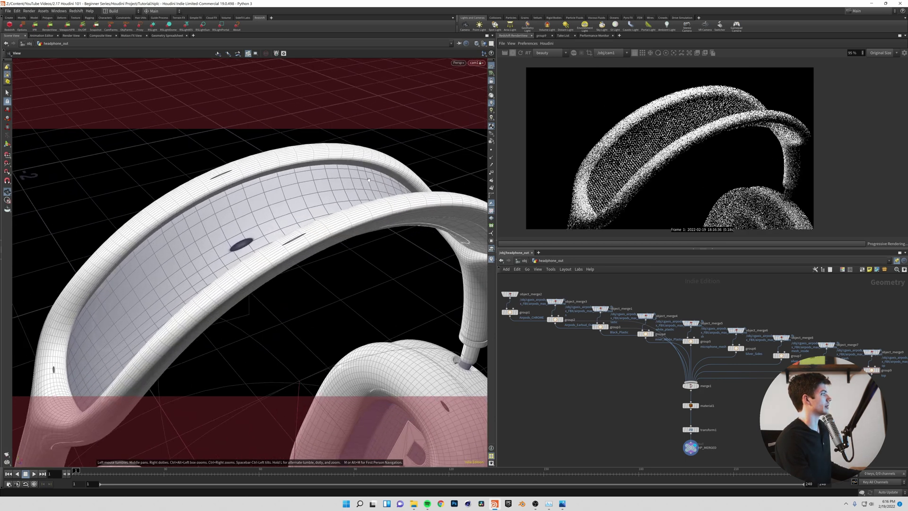
drag(297, 209, 323, 274)
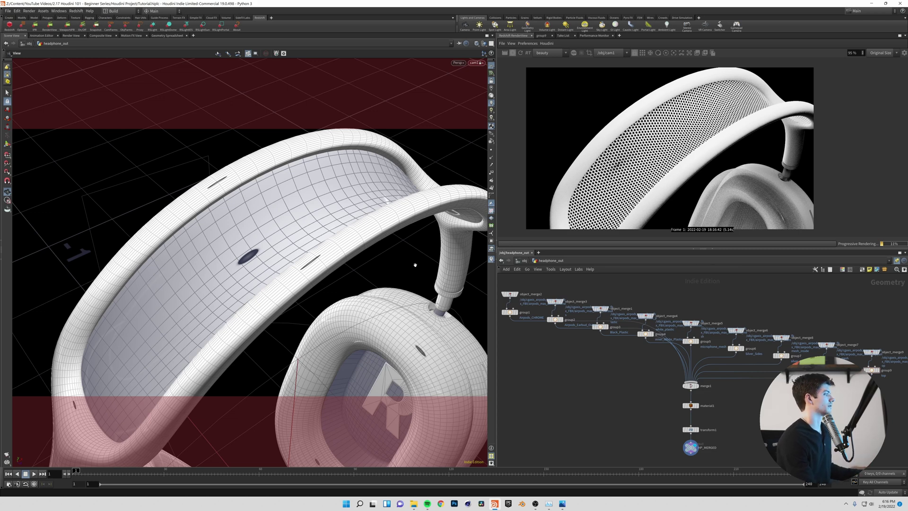
Step: Pull cam1 back from the headband close-up to view more of the headphones
scroll(400, 334, down, 4)
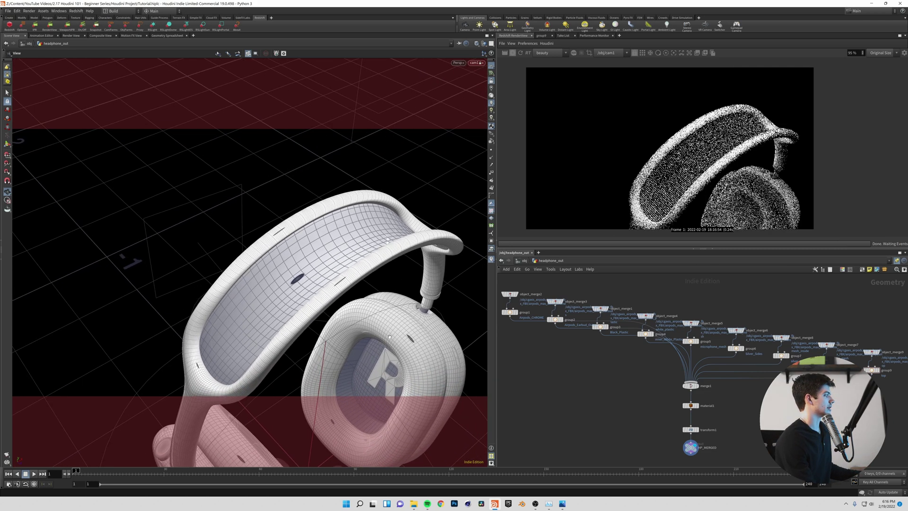
middle_drag(400, 334, 392, 255)
drag(391, 274, 334, 213)
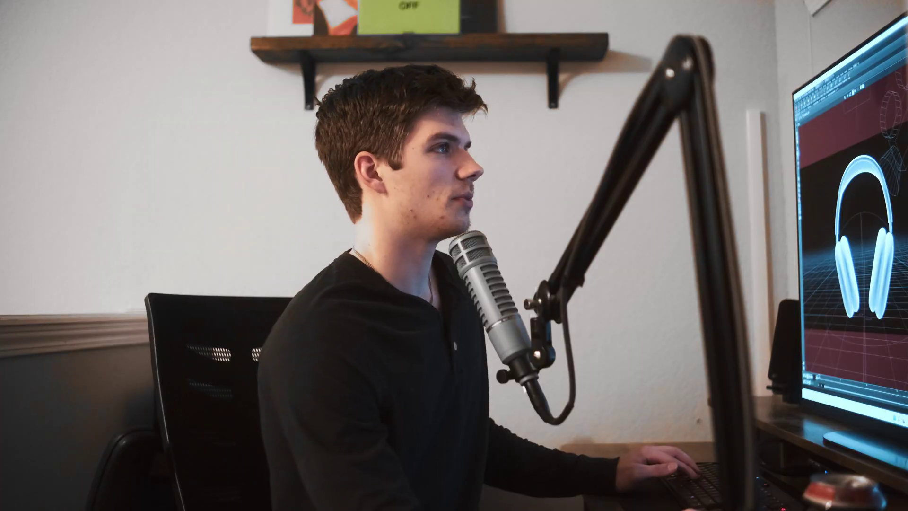